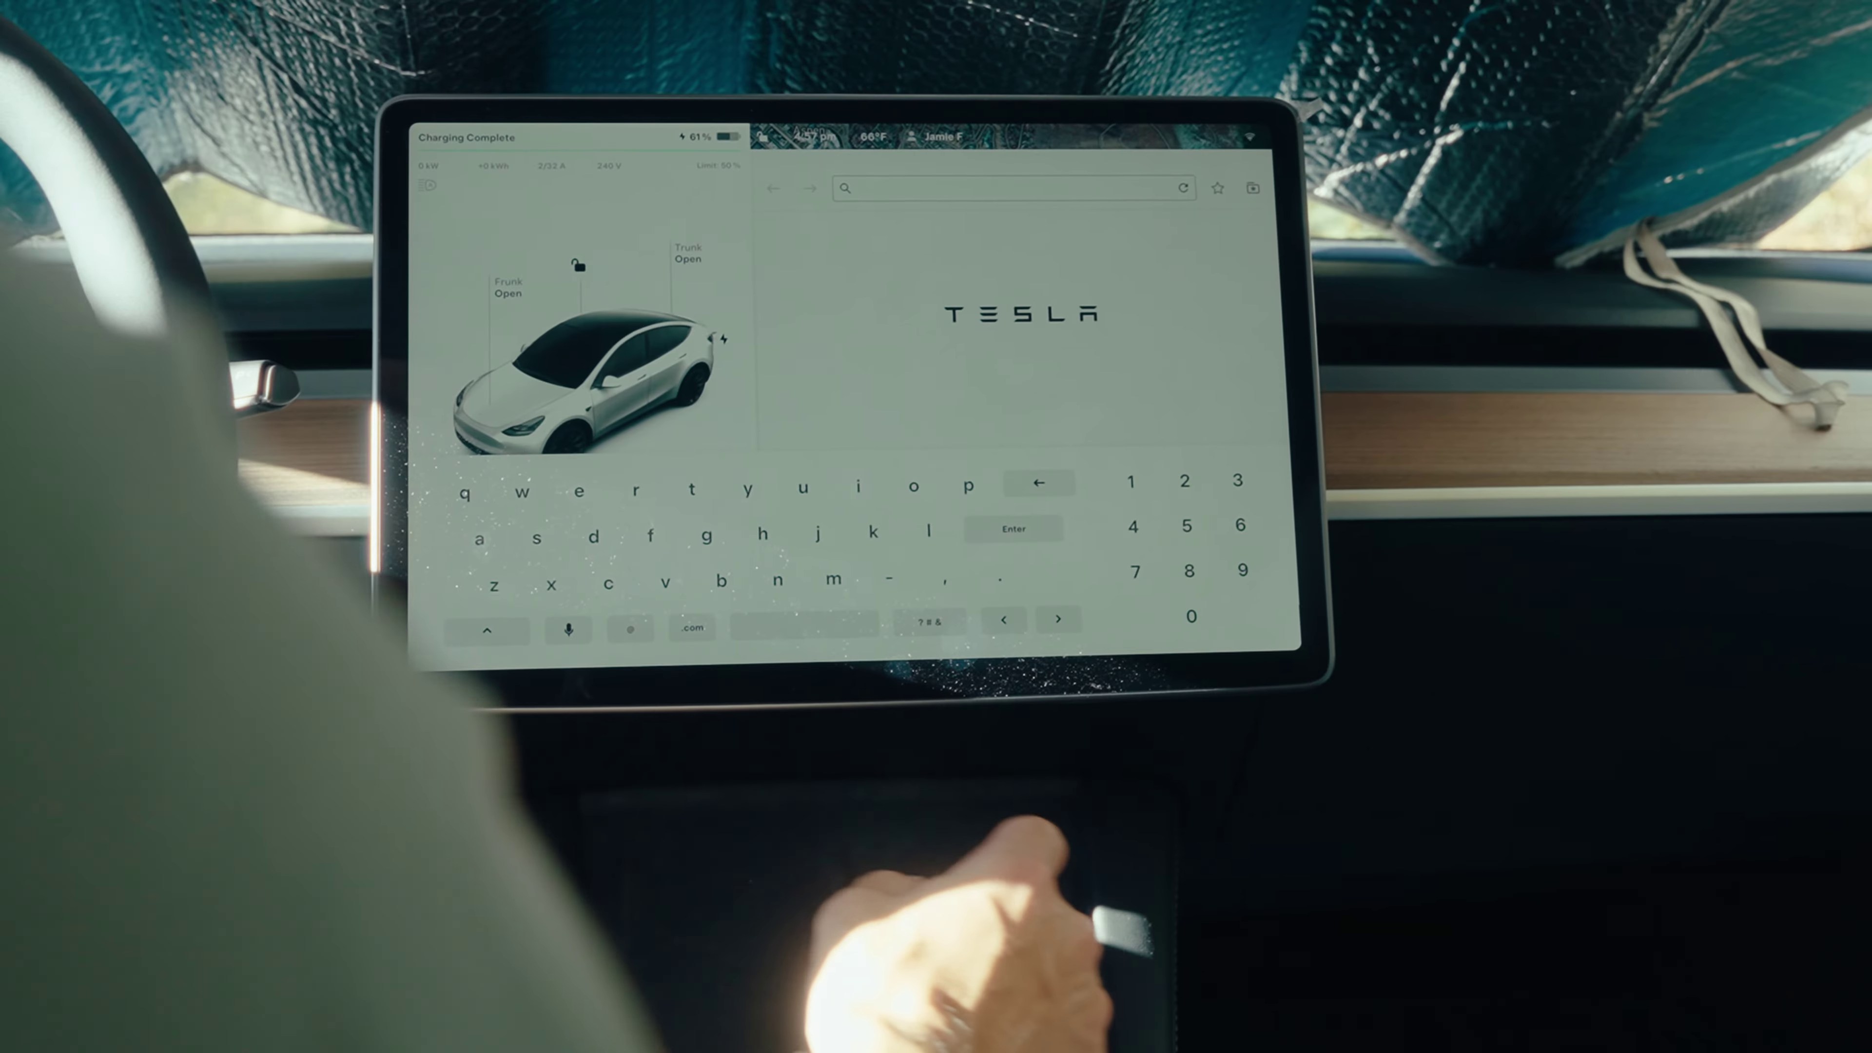
Open the photos folder of ARW raw frames and launch Adobe DNG Converter beside it
text(usi)
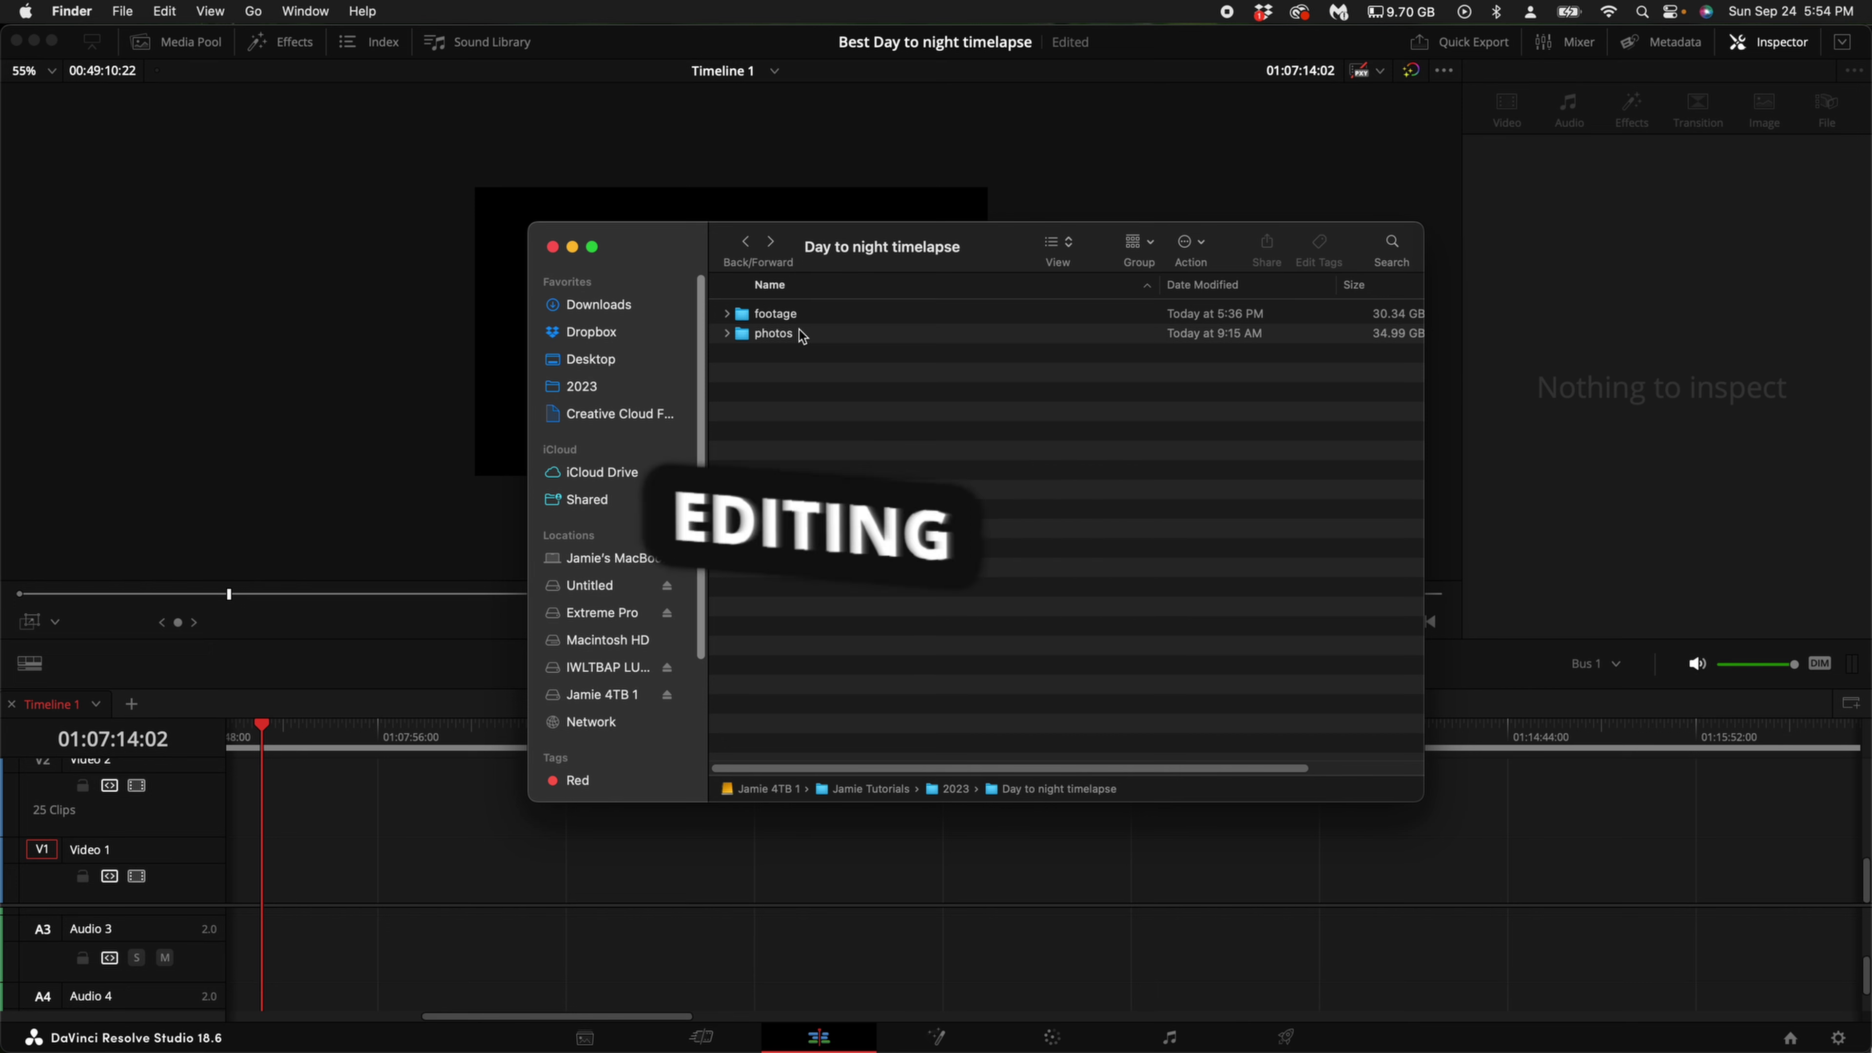
double_click(803, 332)
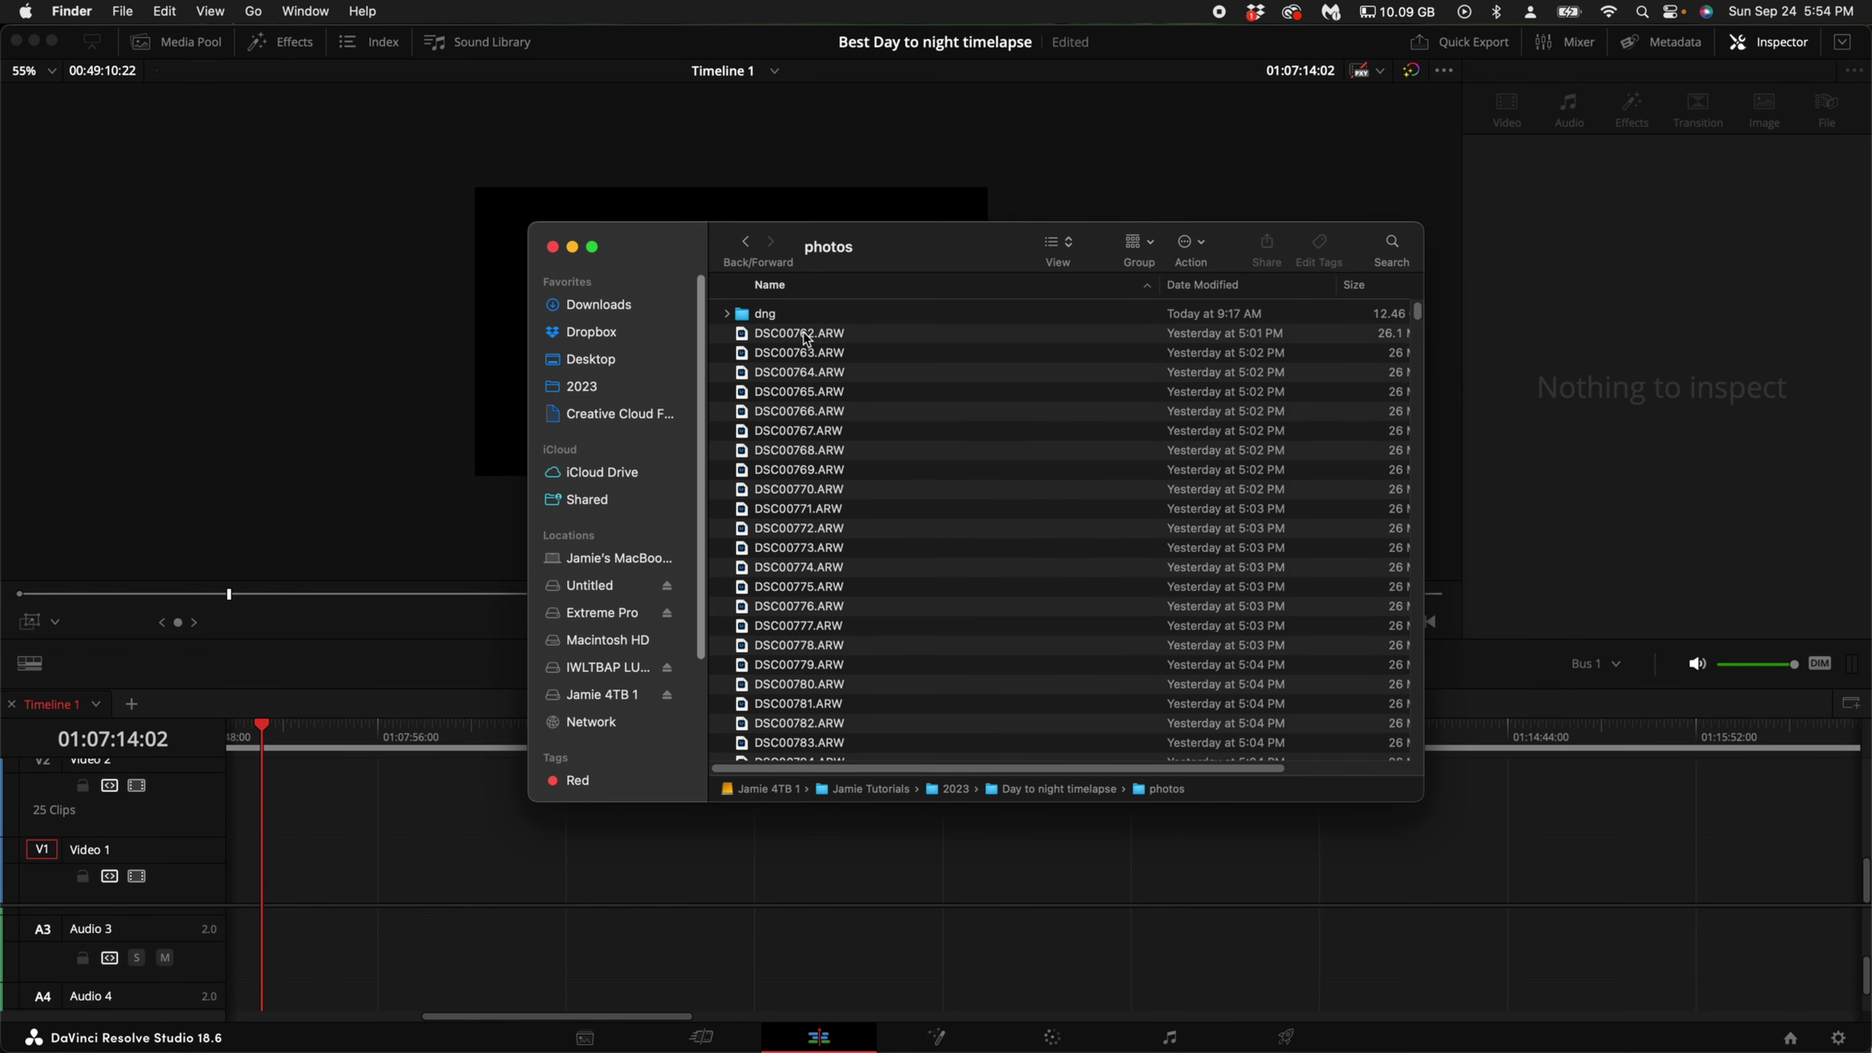
mouse_move(970, 1026)
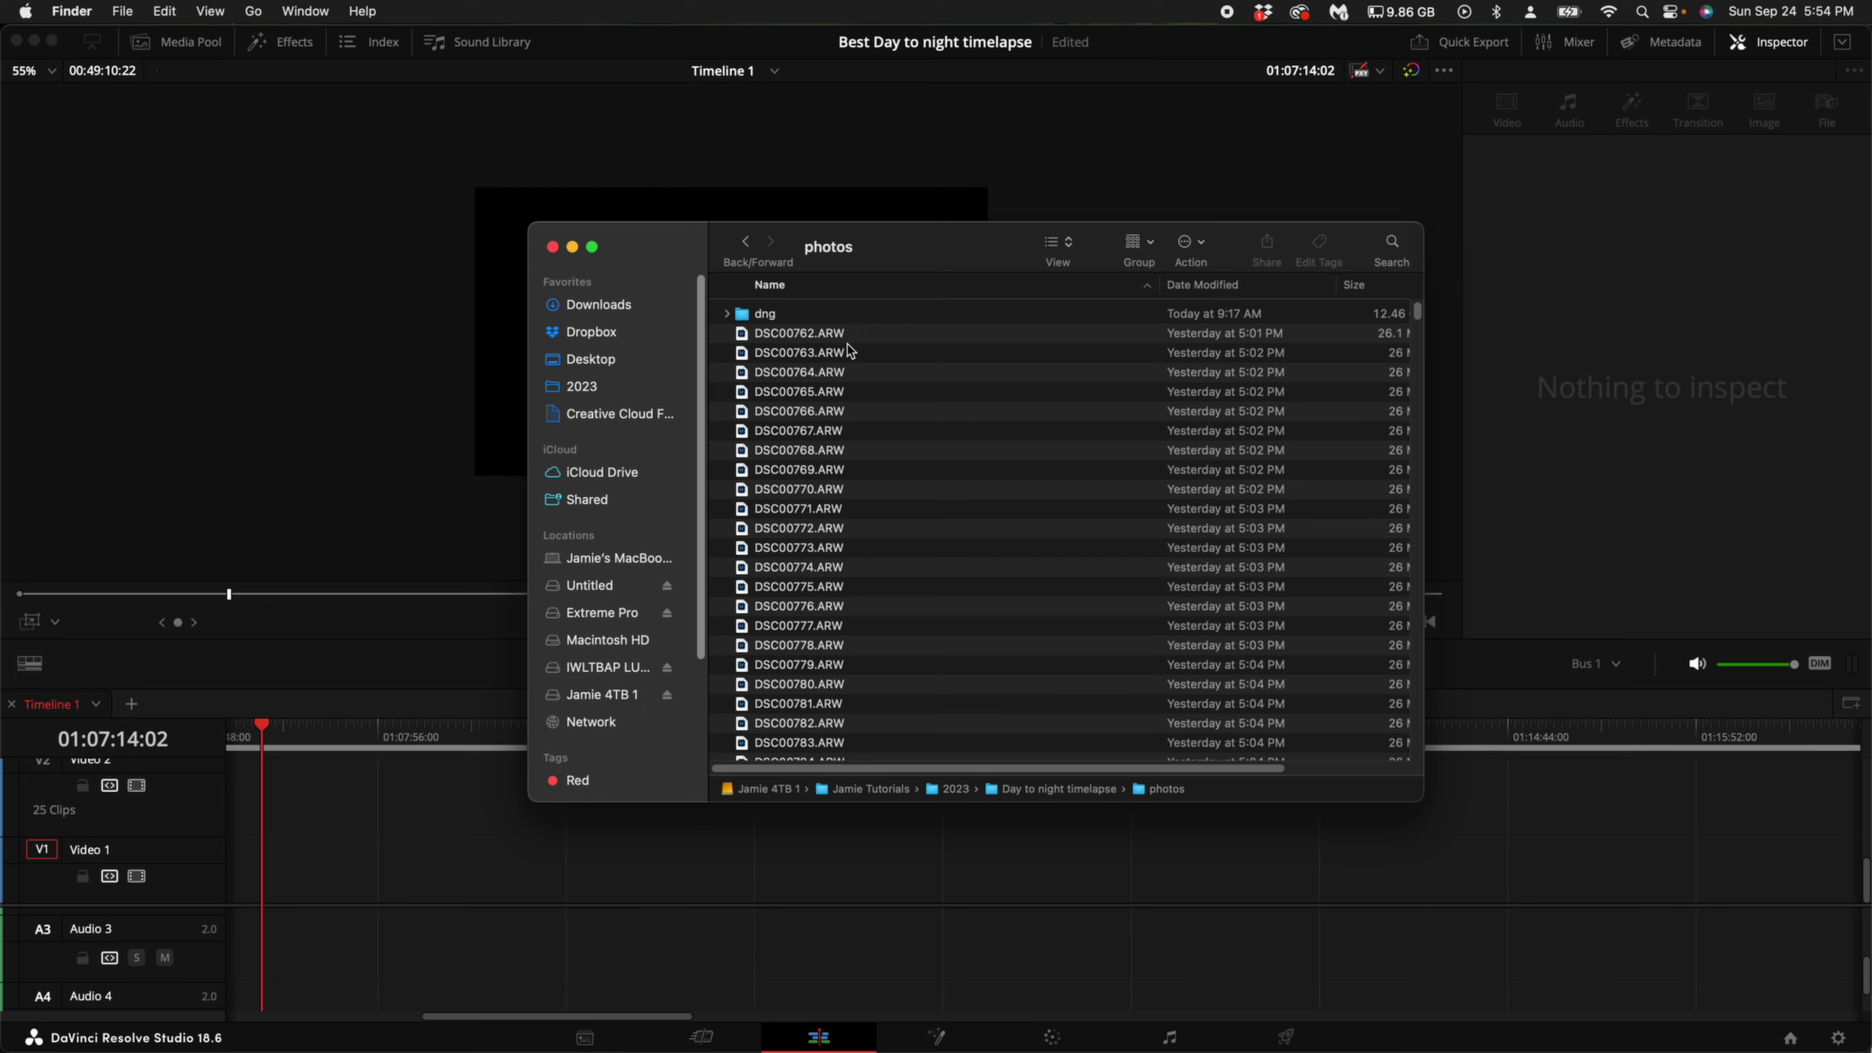
drag(960, 200, 862, 222)
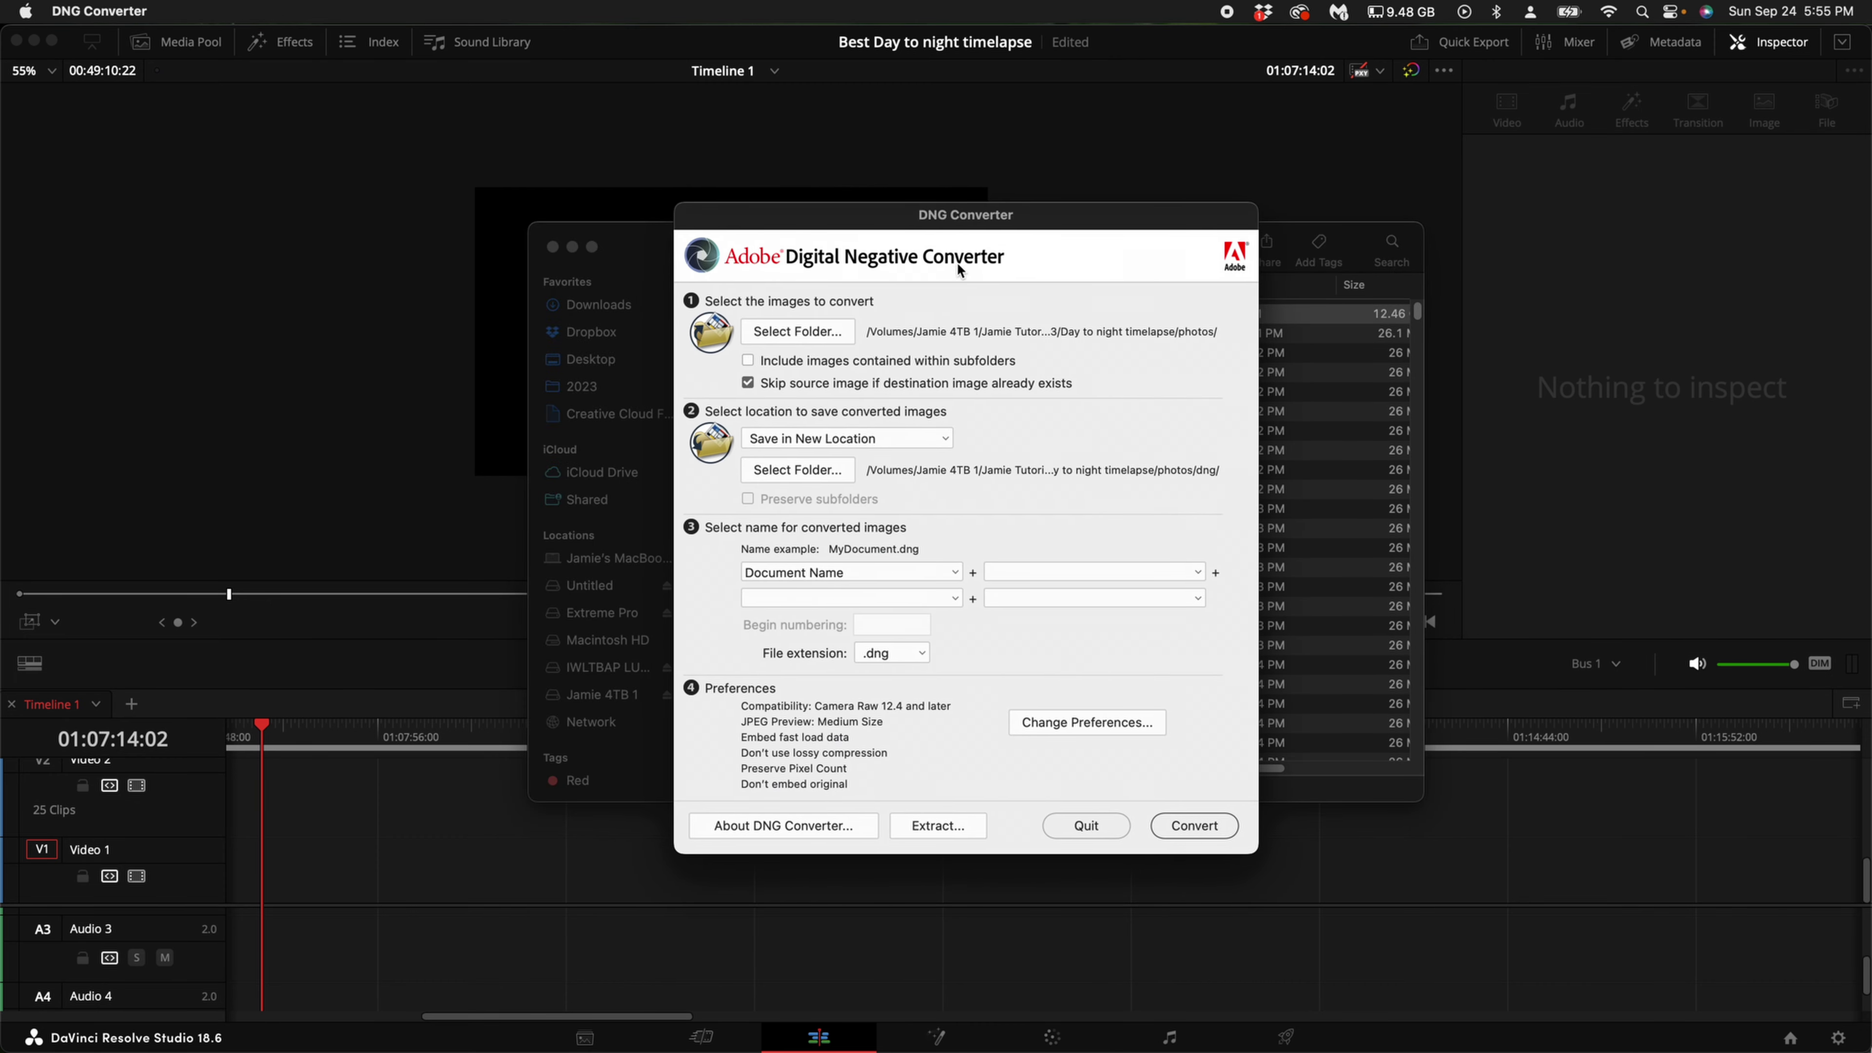
Confirm DNG Converter outputs the photos into photos/dng, then drag the dng sequence onto the timeline
drag(971, 269, 961, 199)
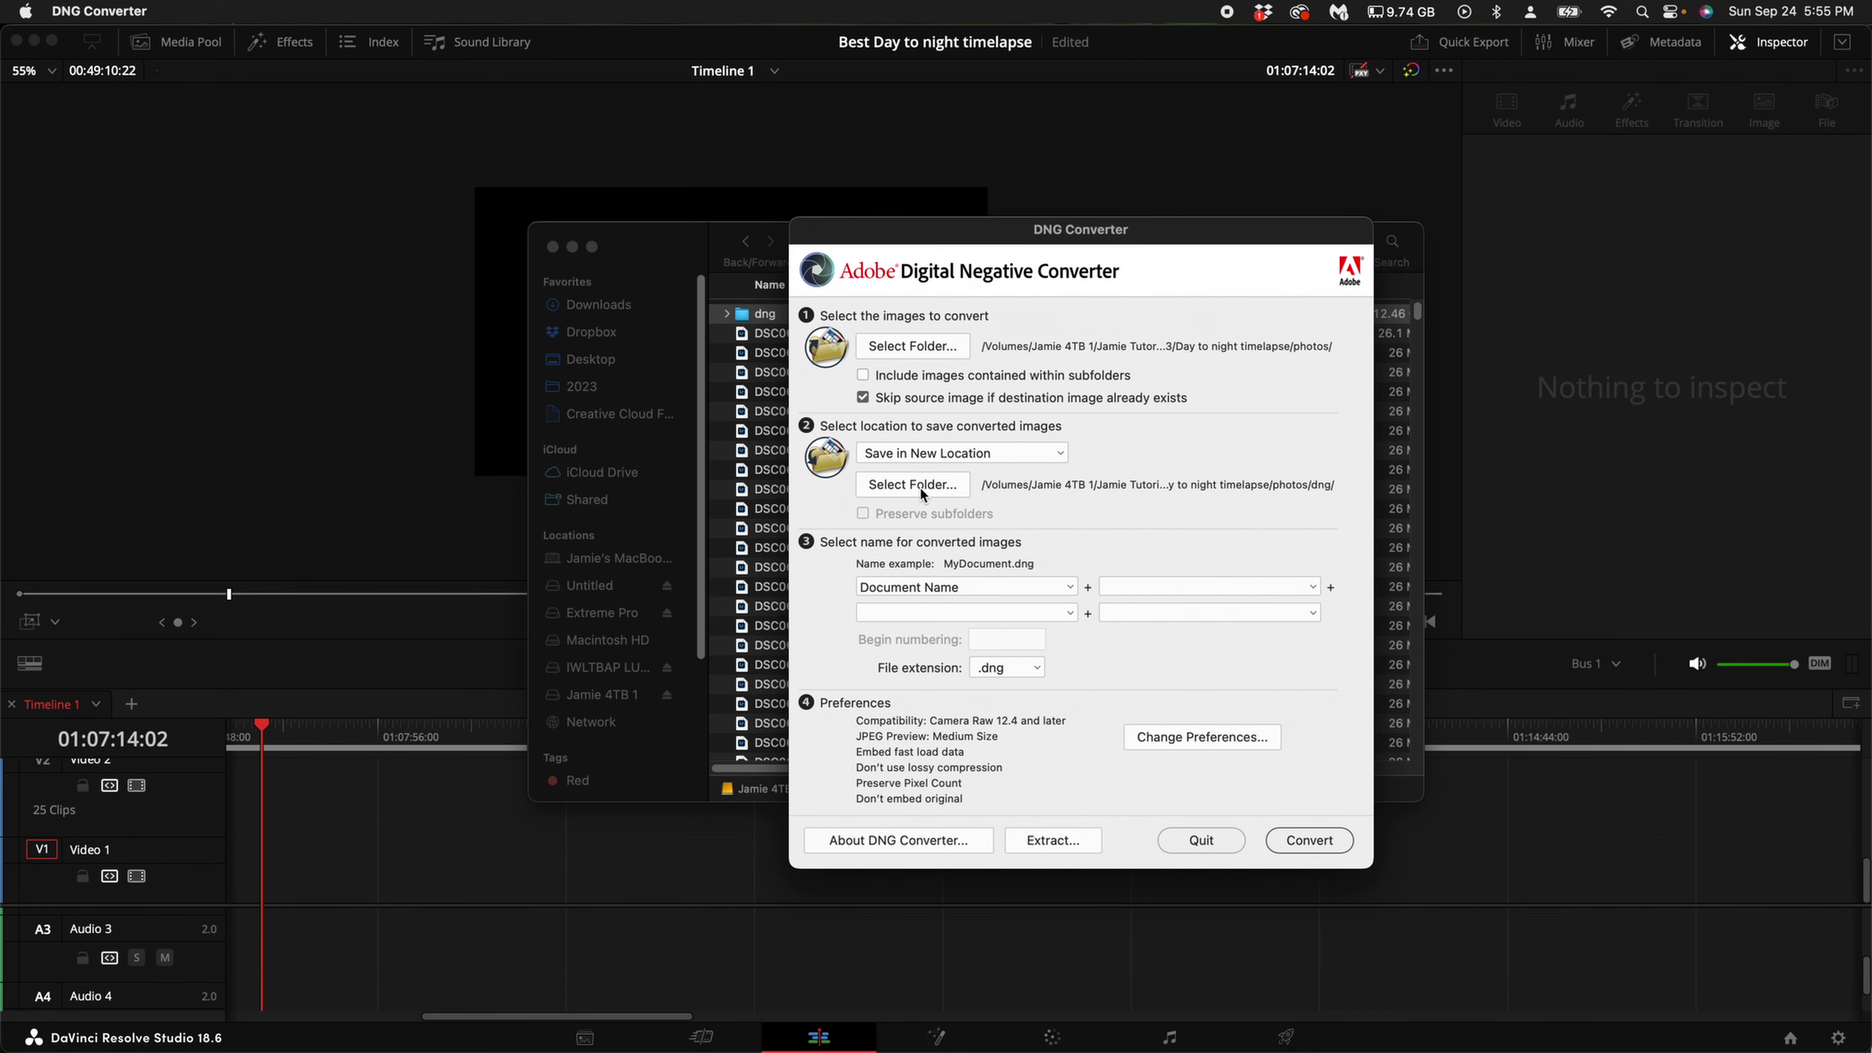
click(778, 318)
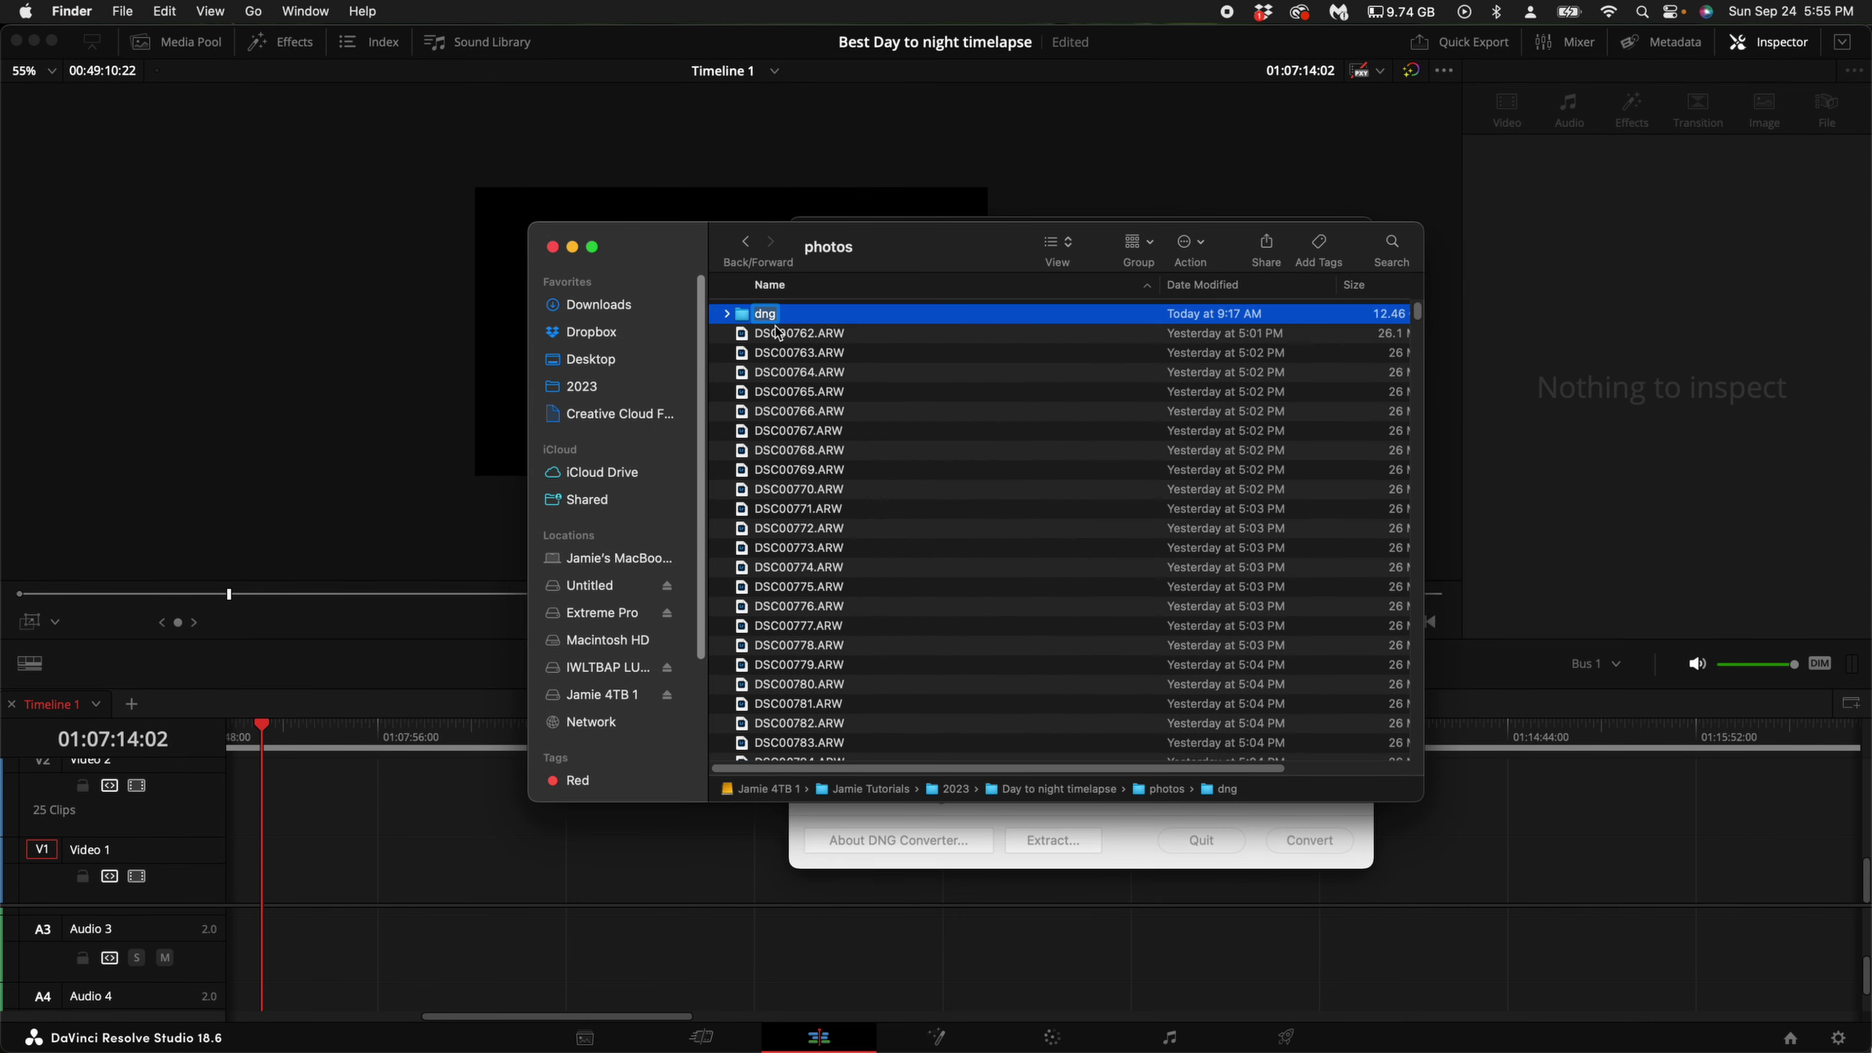
key(super+Tab)
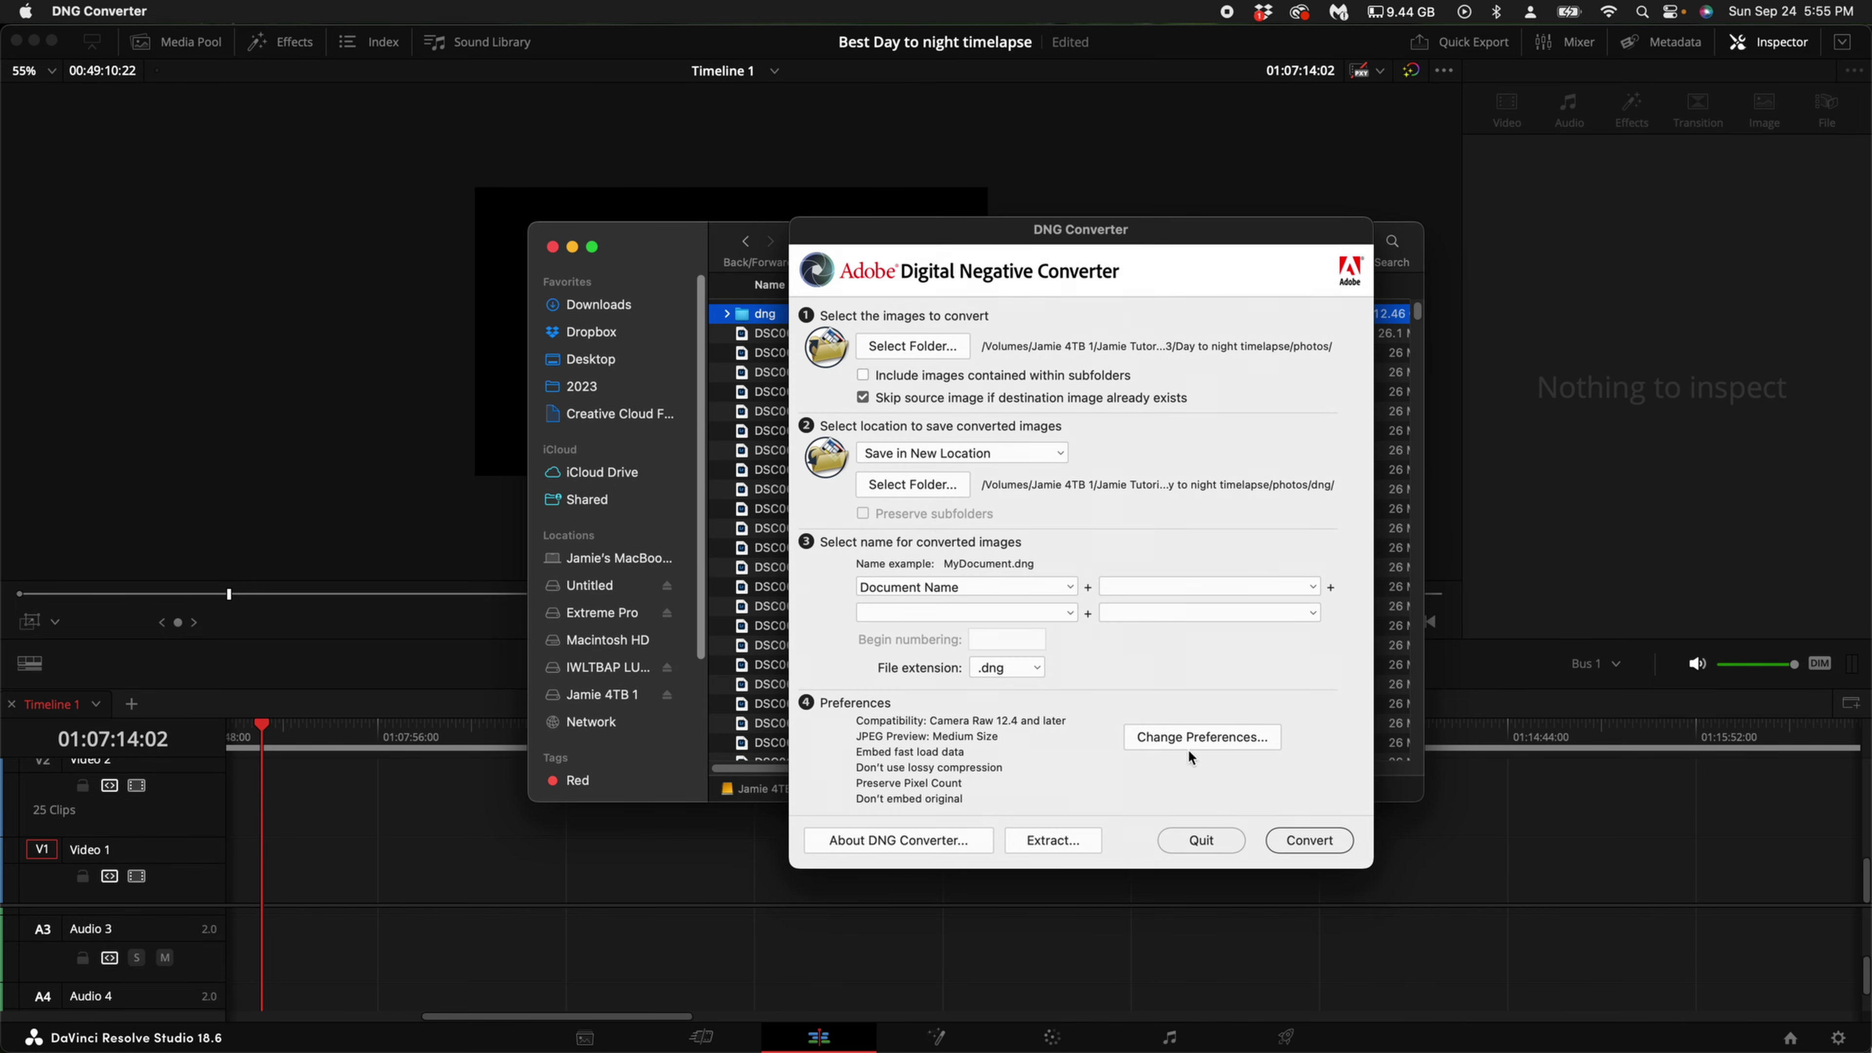
key(super+Tab)
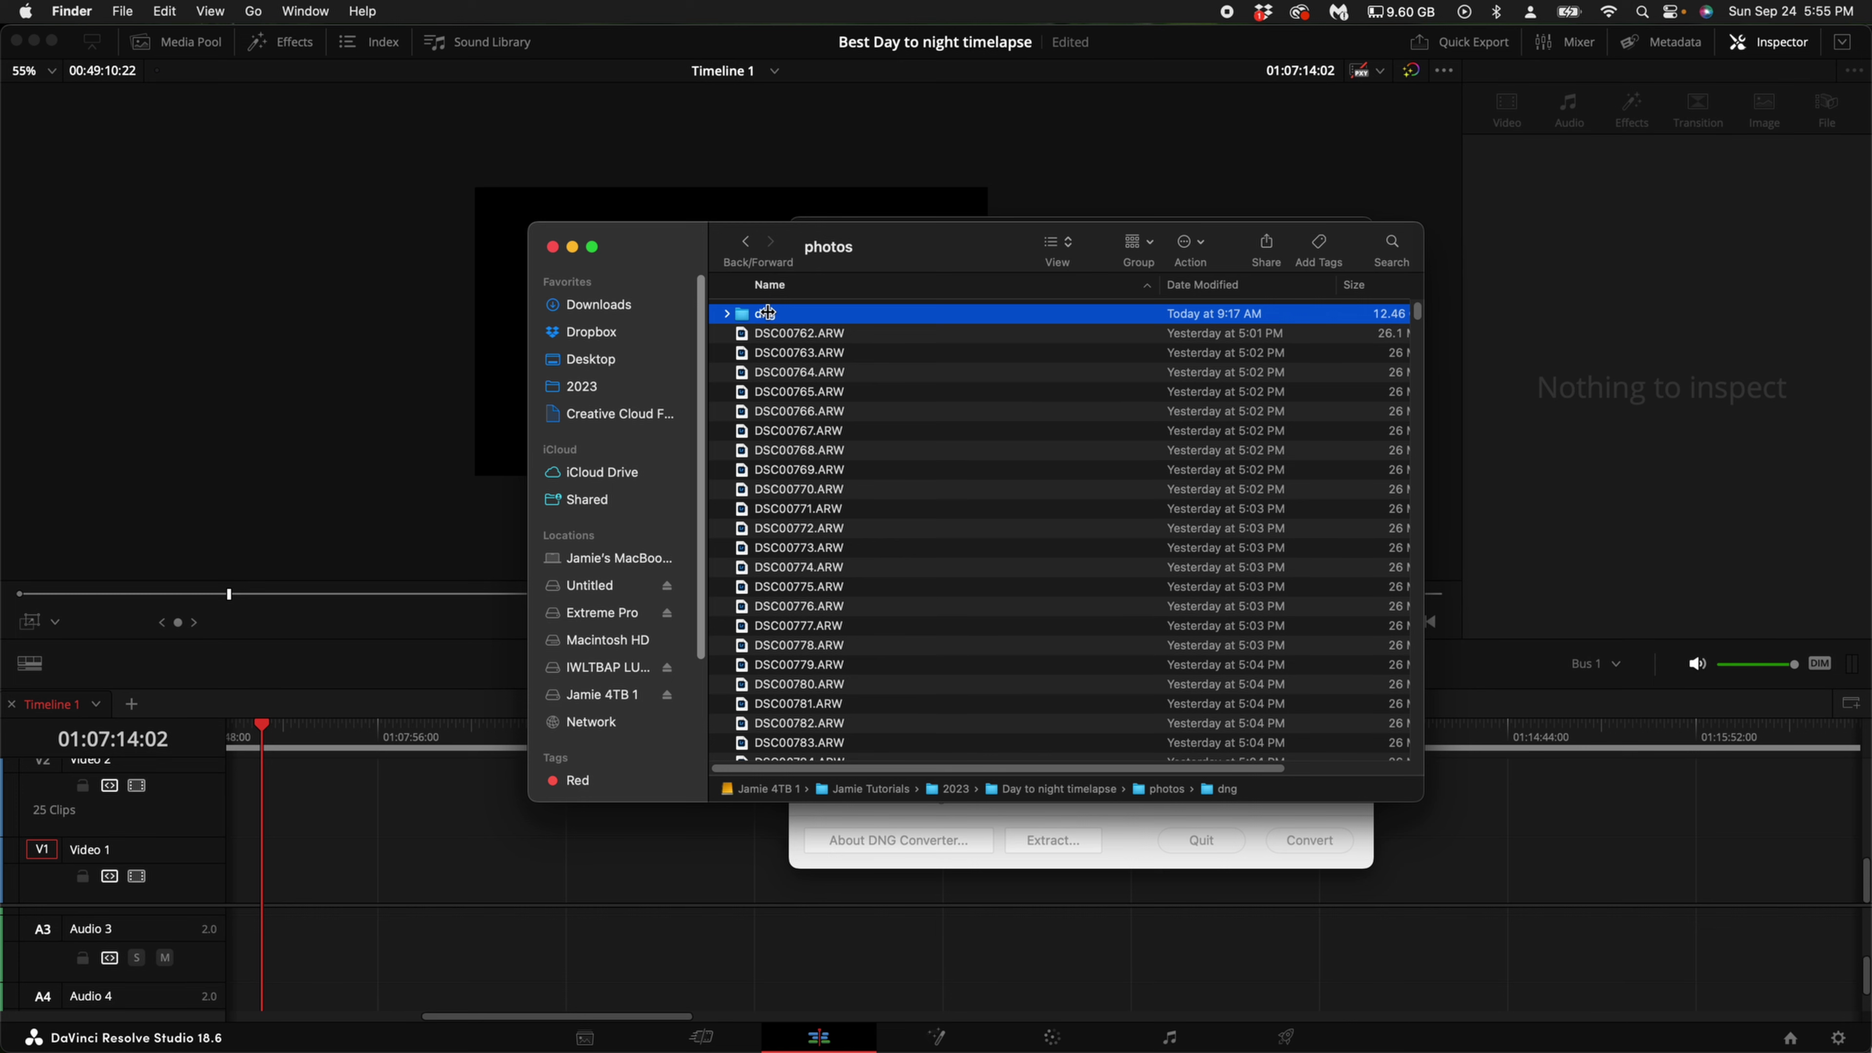
drag(766, 311, 1102, 897)
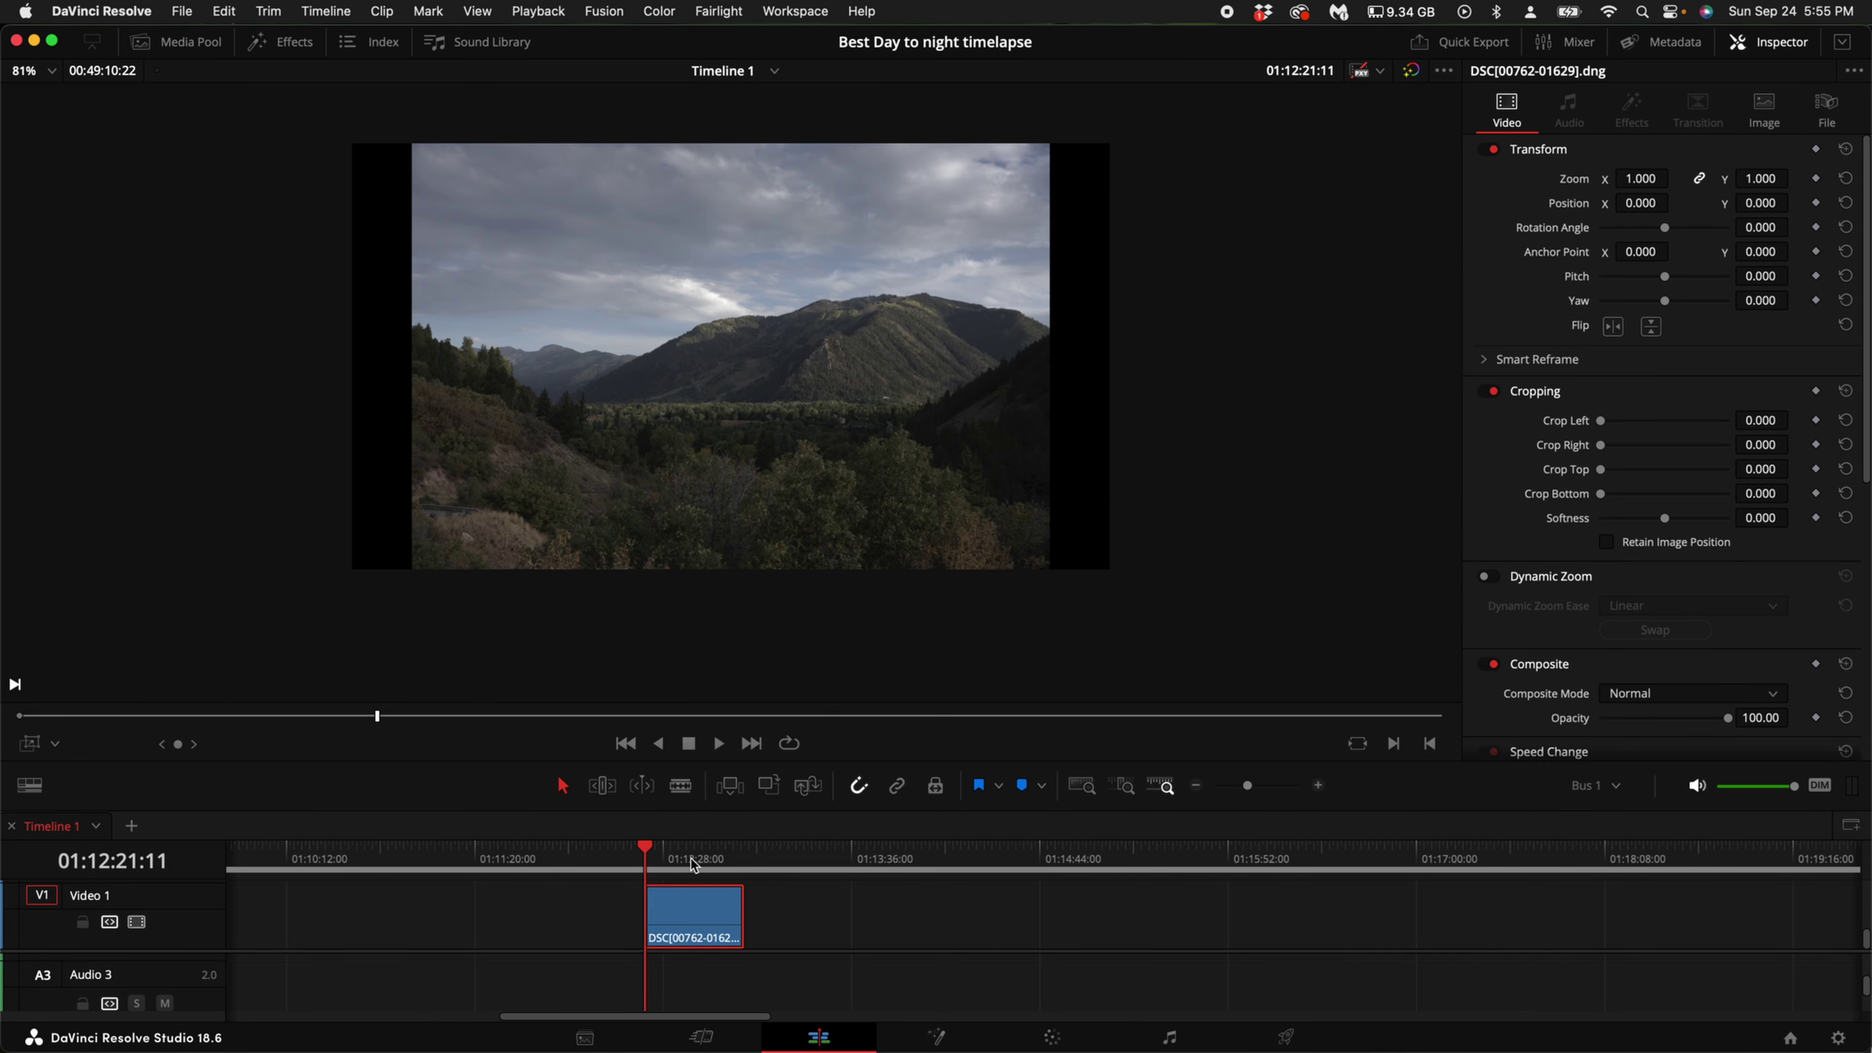
Scale the DNG sequence clip to a zoom of 1.220 so it fills the frame
mouse_move(692, 864)
mouse_down()
mouse_move(708, 860)
mouse_move(672, 860)
mouse_up()
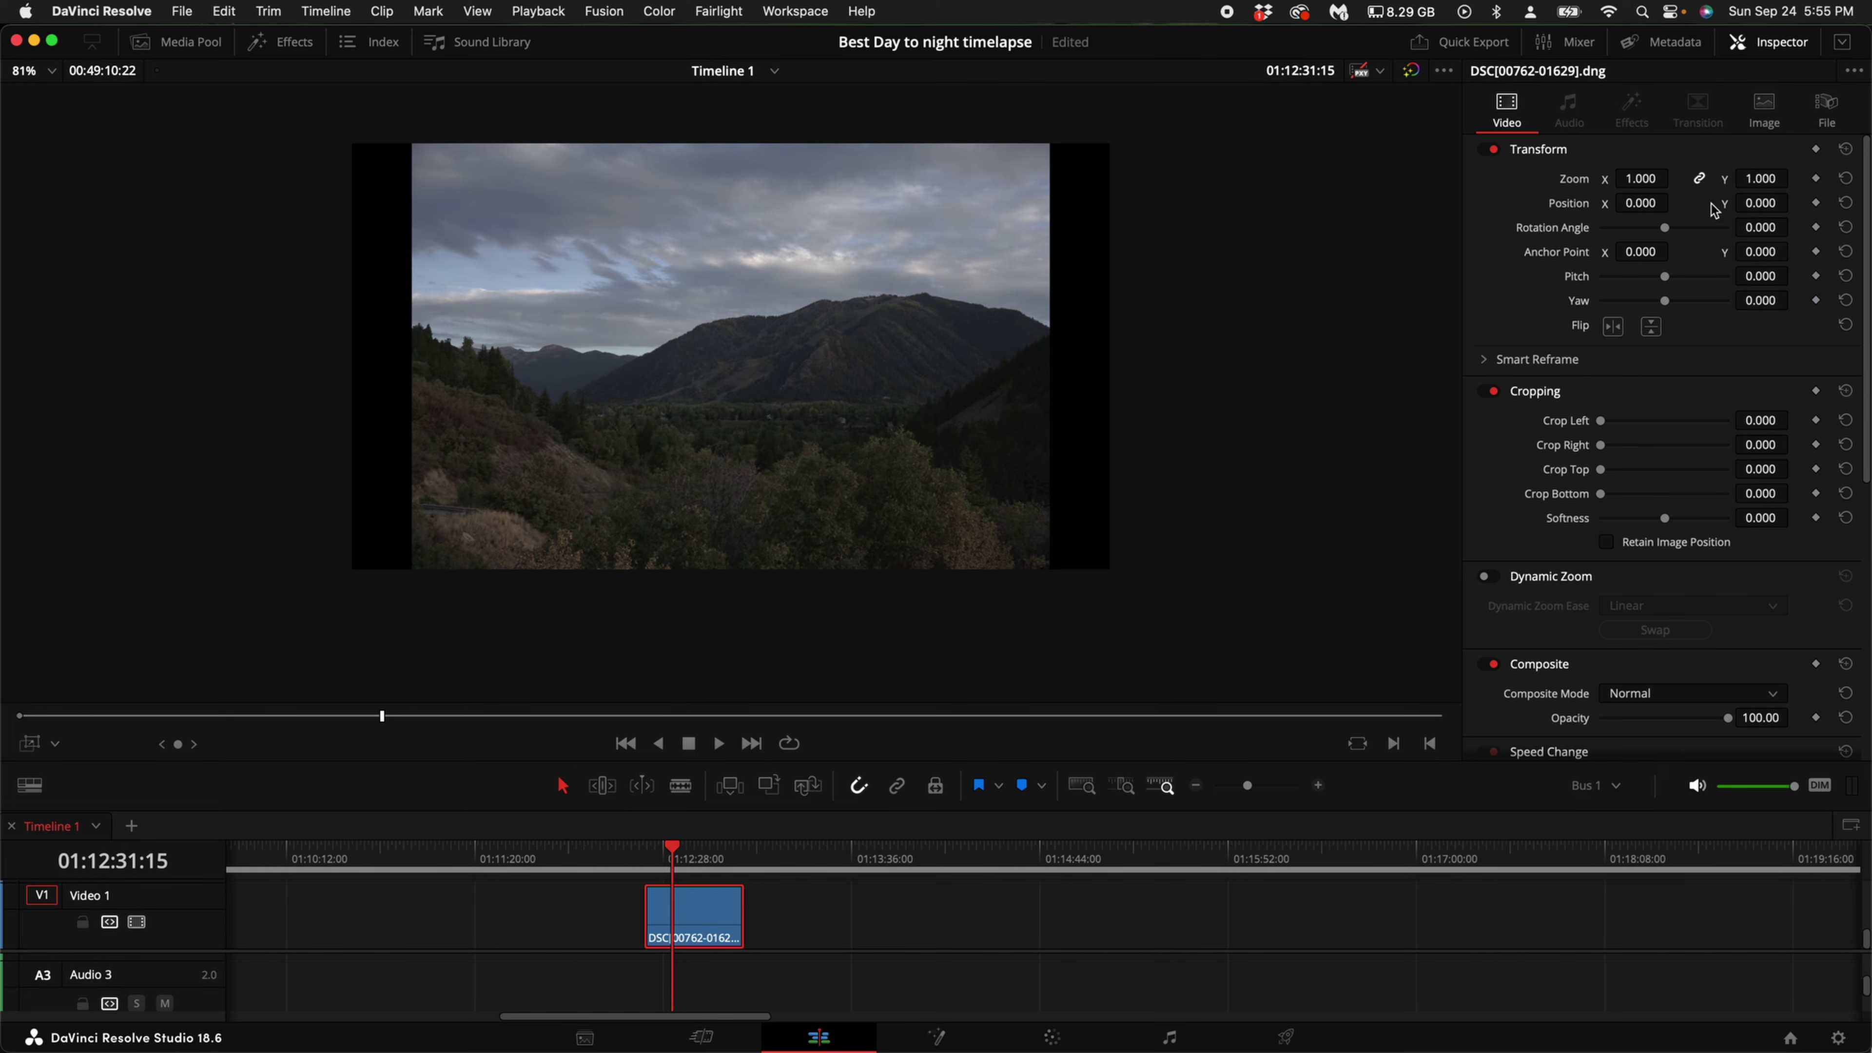
drag(1633, 177, 1634, 178)
key(Up)
scroll(702, 920, up, 3)
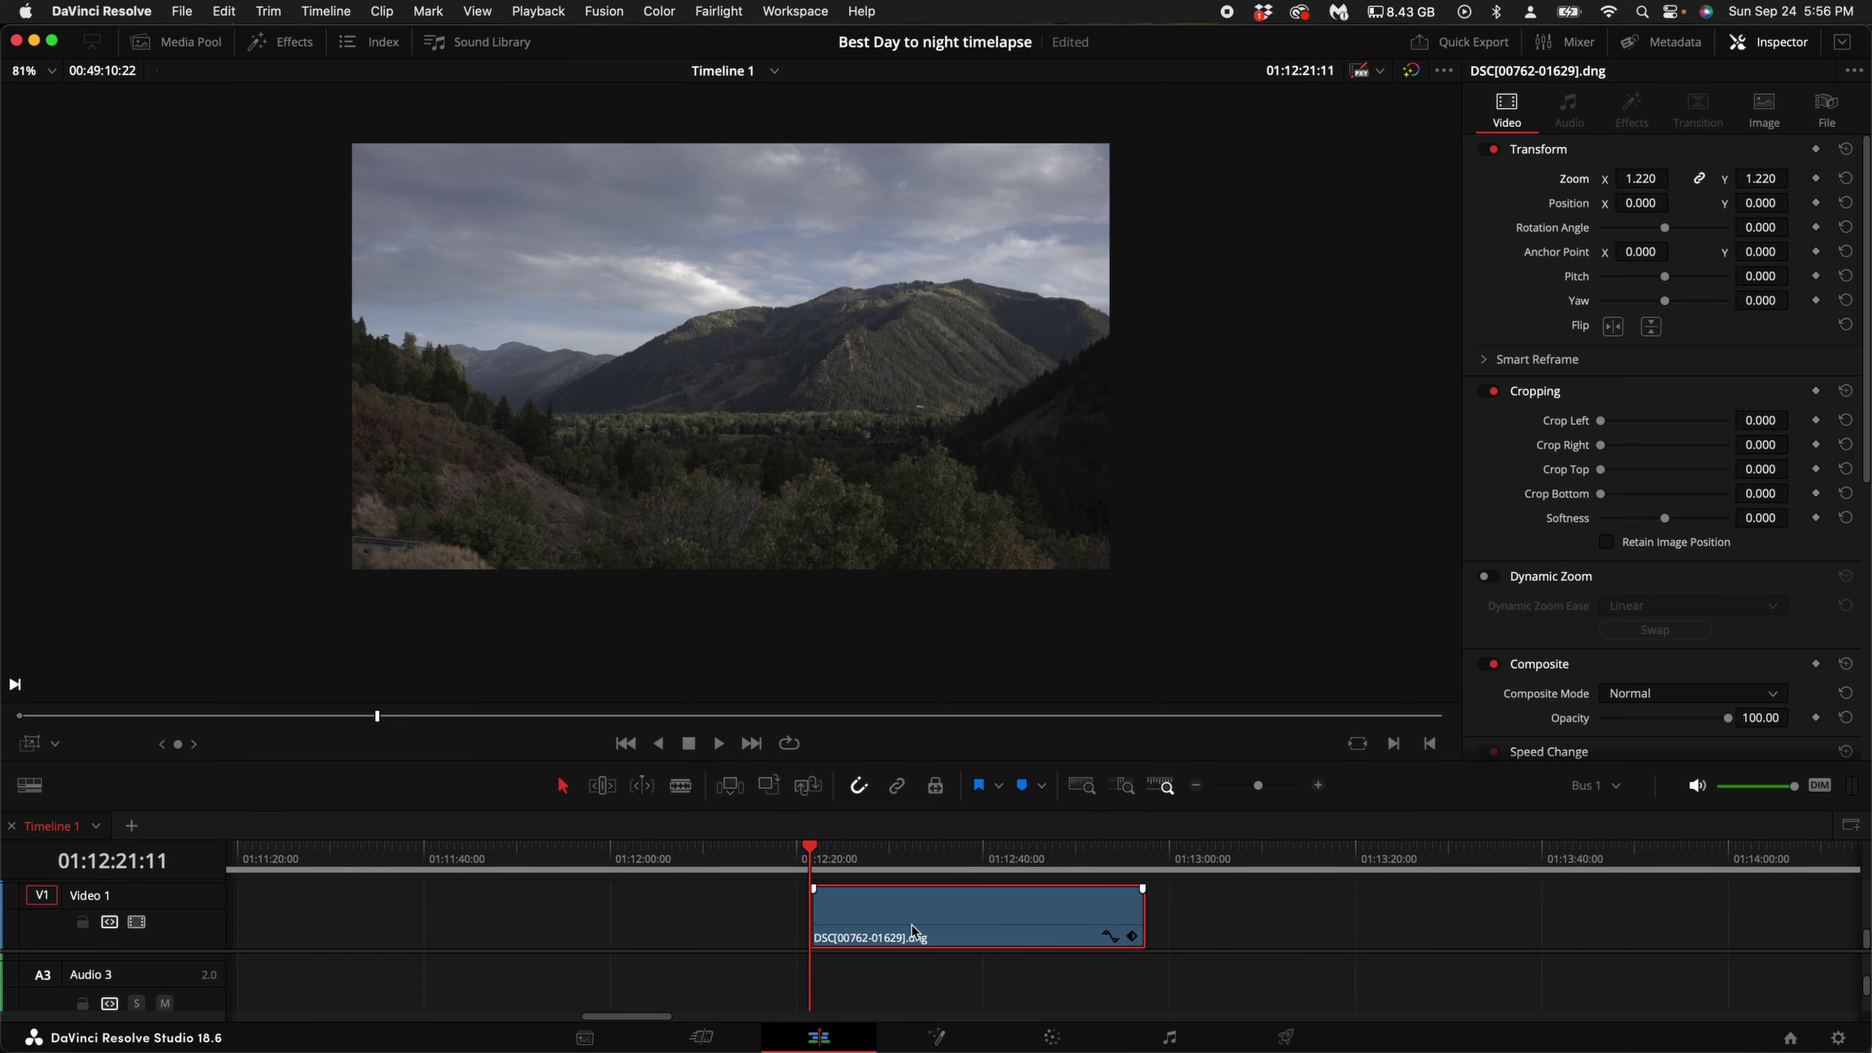
Retime the clip to 870% speed and play back the faster timelapse
key(super+r)
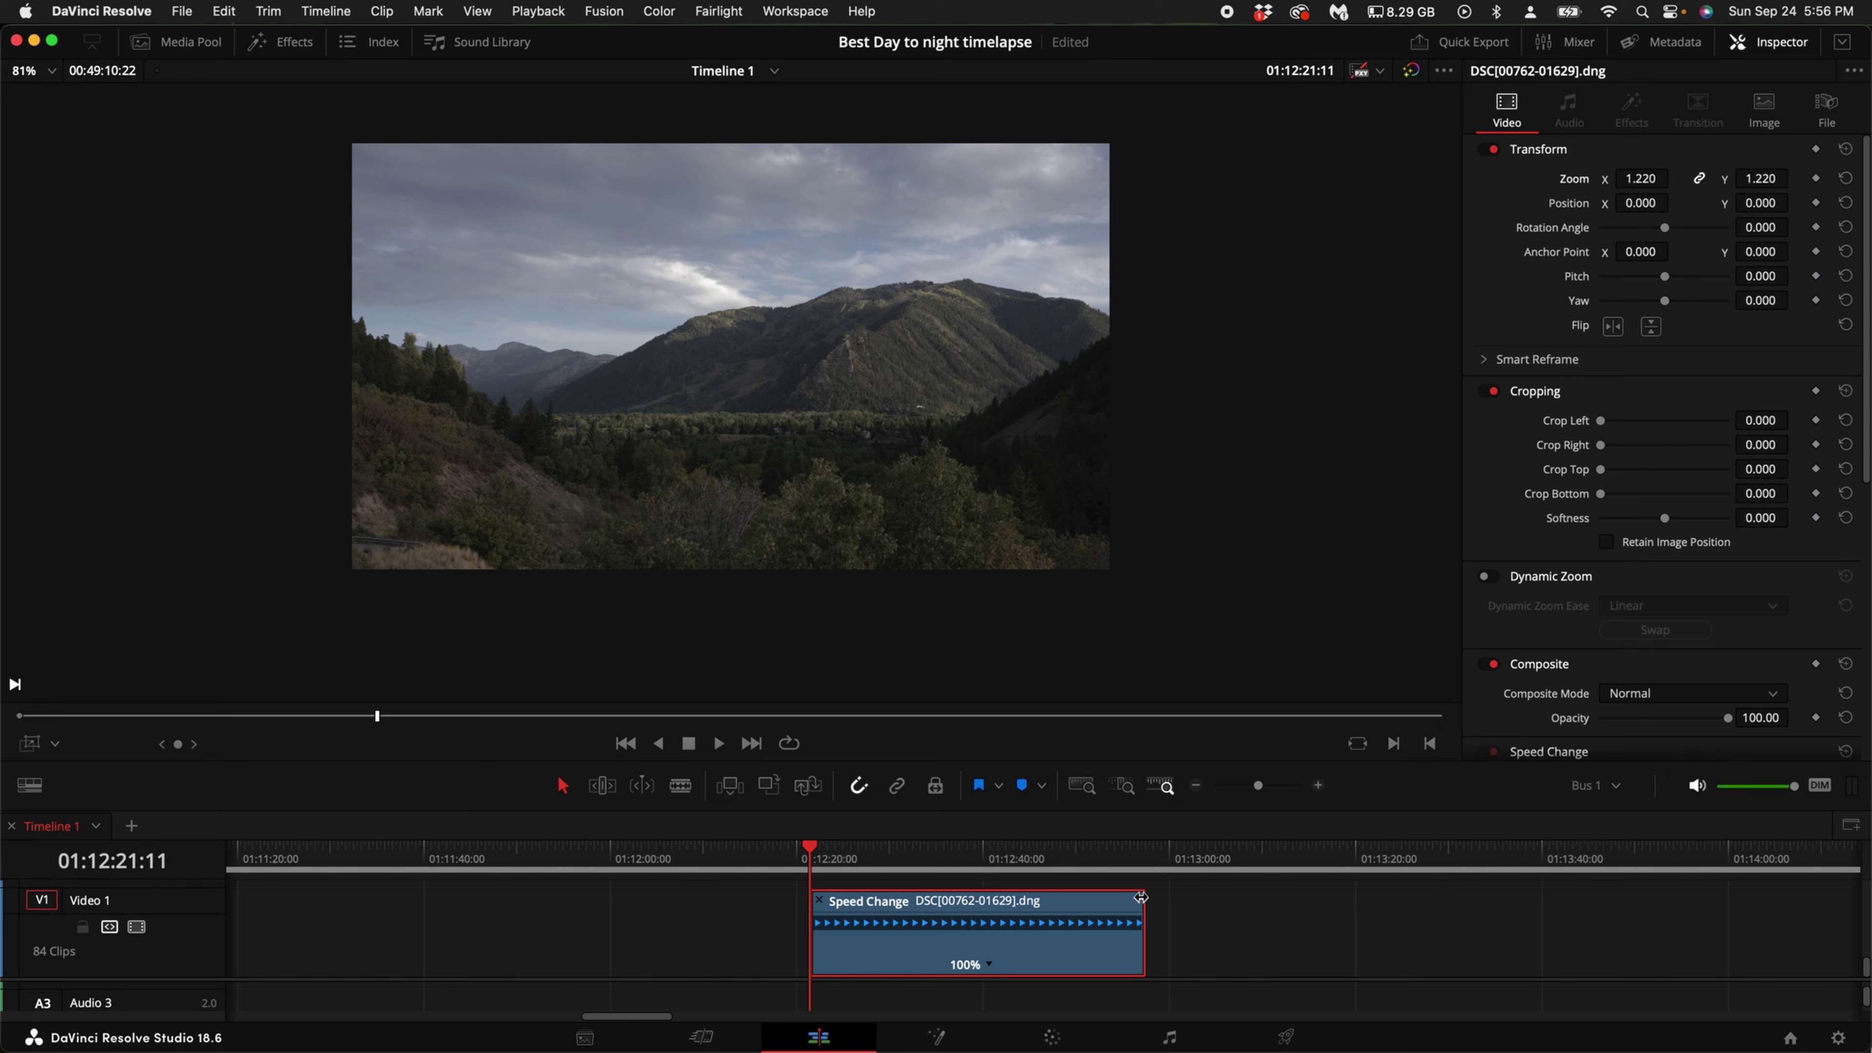
drag(1142, 902, 850, 905)
scroll(849, 905, up, 5)
key(space)
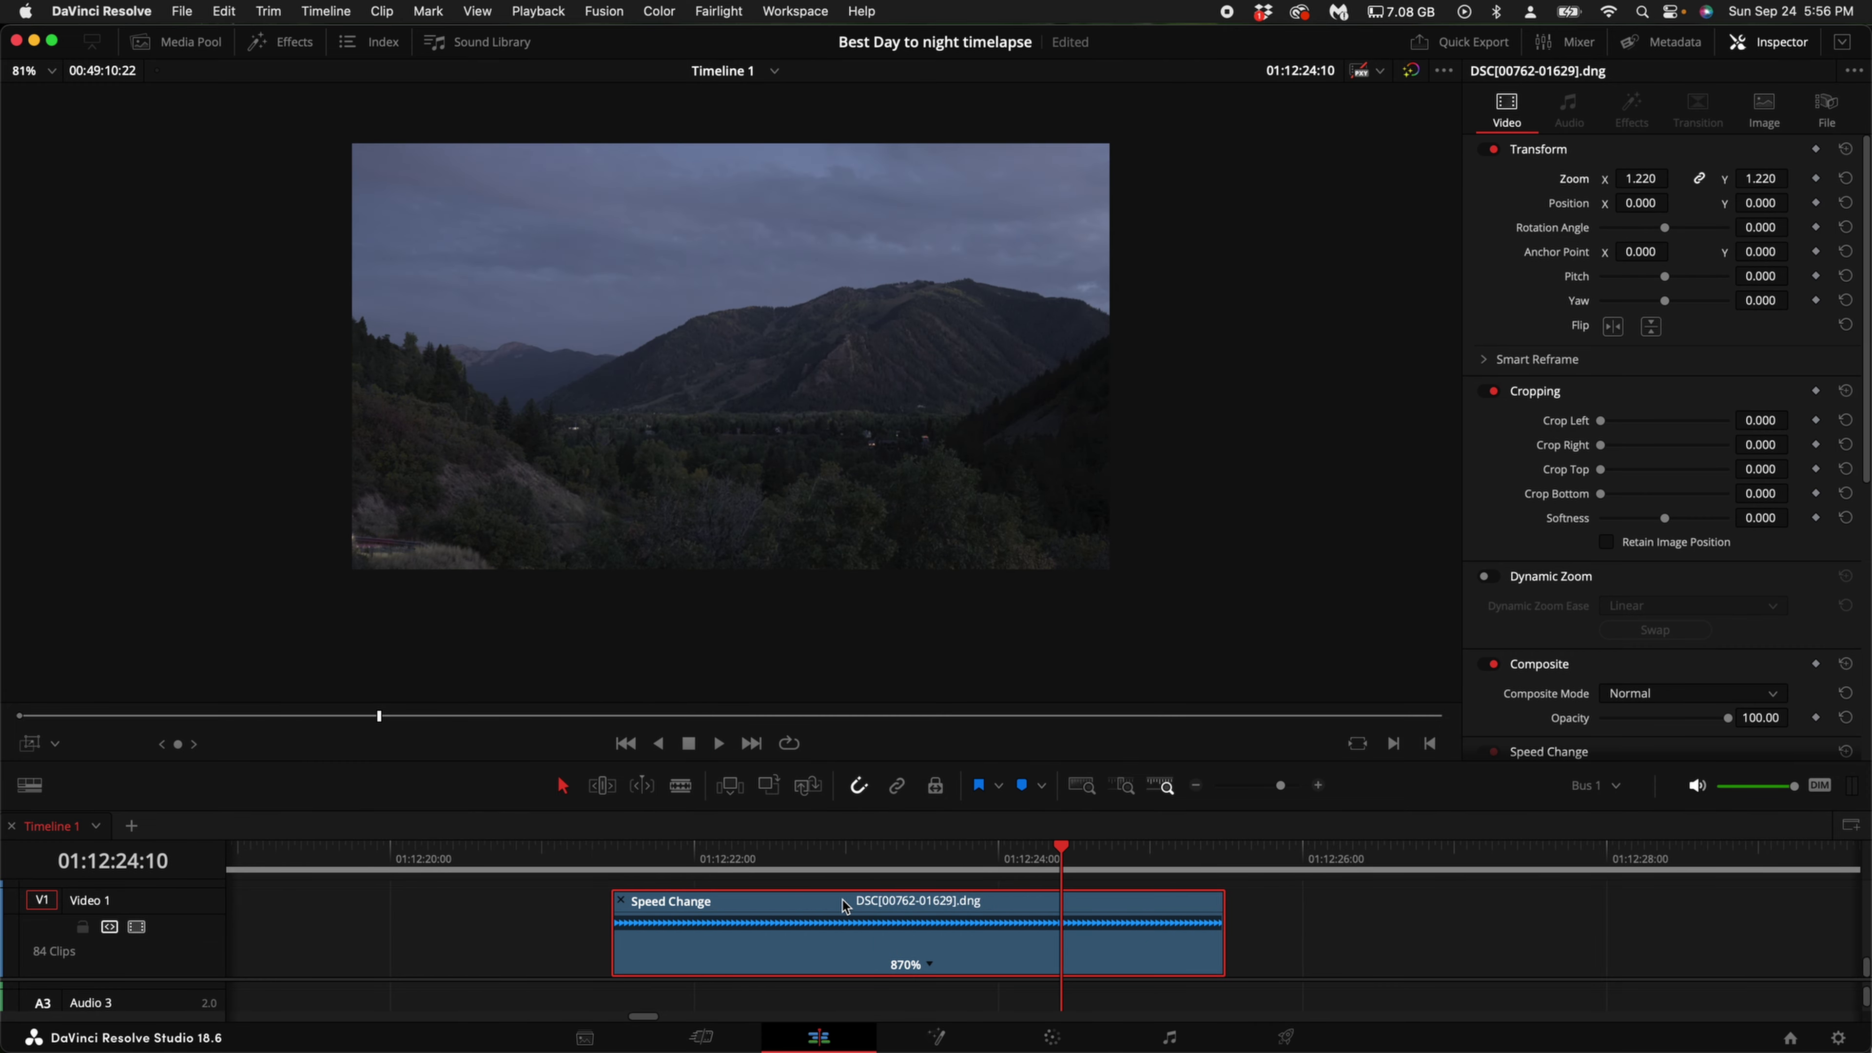
scroll(1597, 620, down, 5)
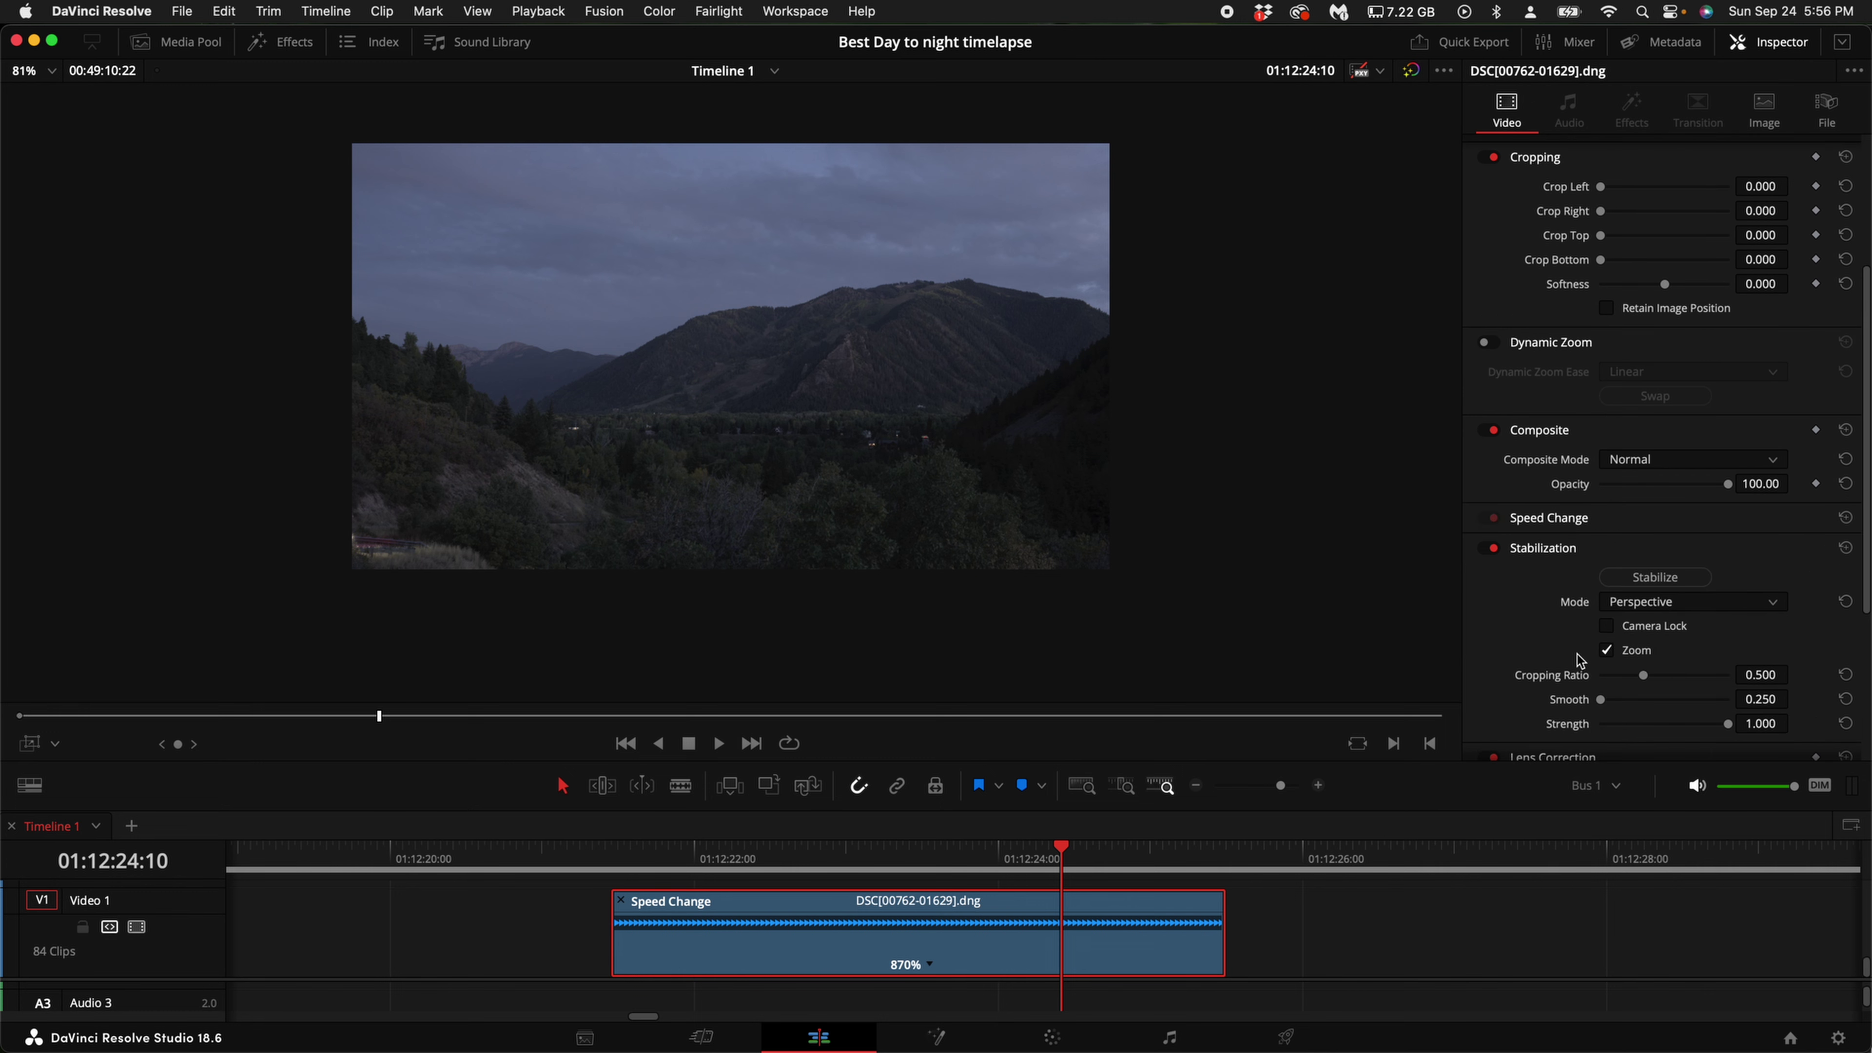
Stabilize the clip in Perspective mode with Camera Lock off, cropping 0.250 and smooth 0.656
click(1648, 581)
click(1639, 633)
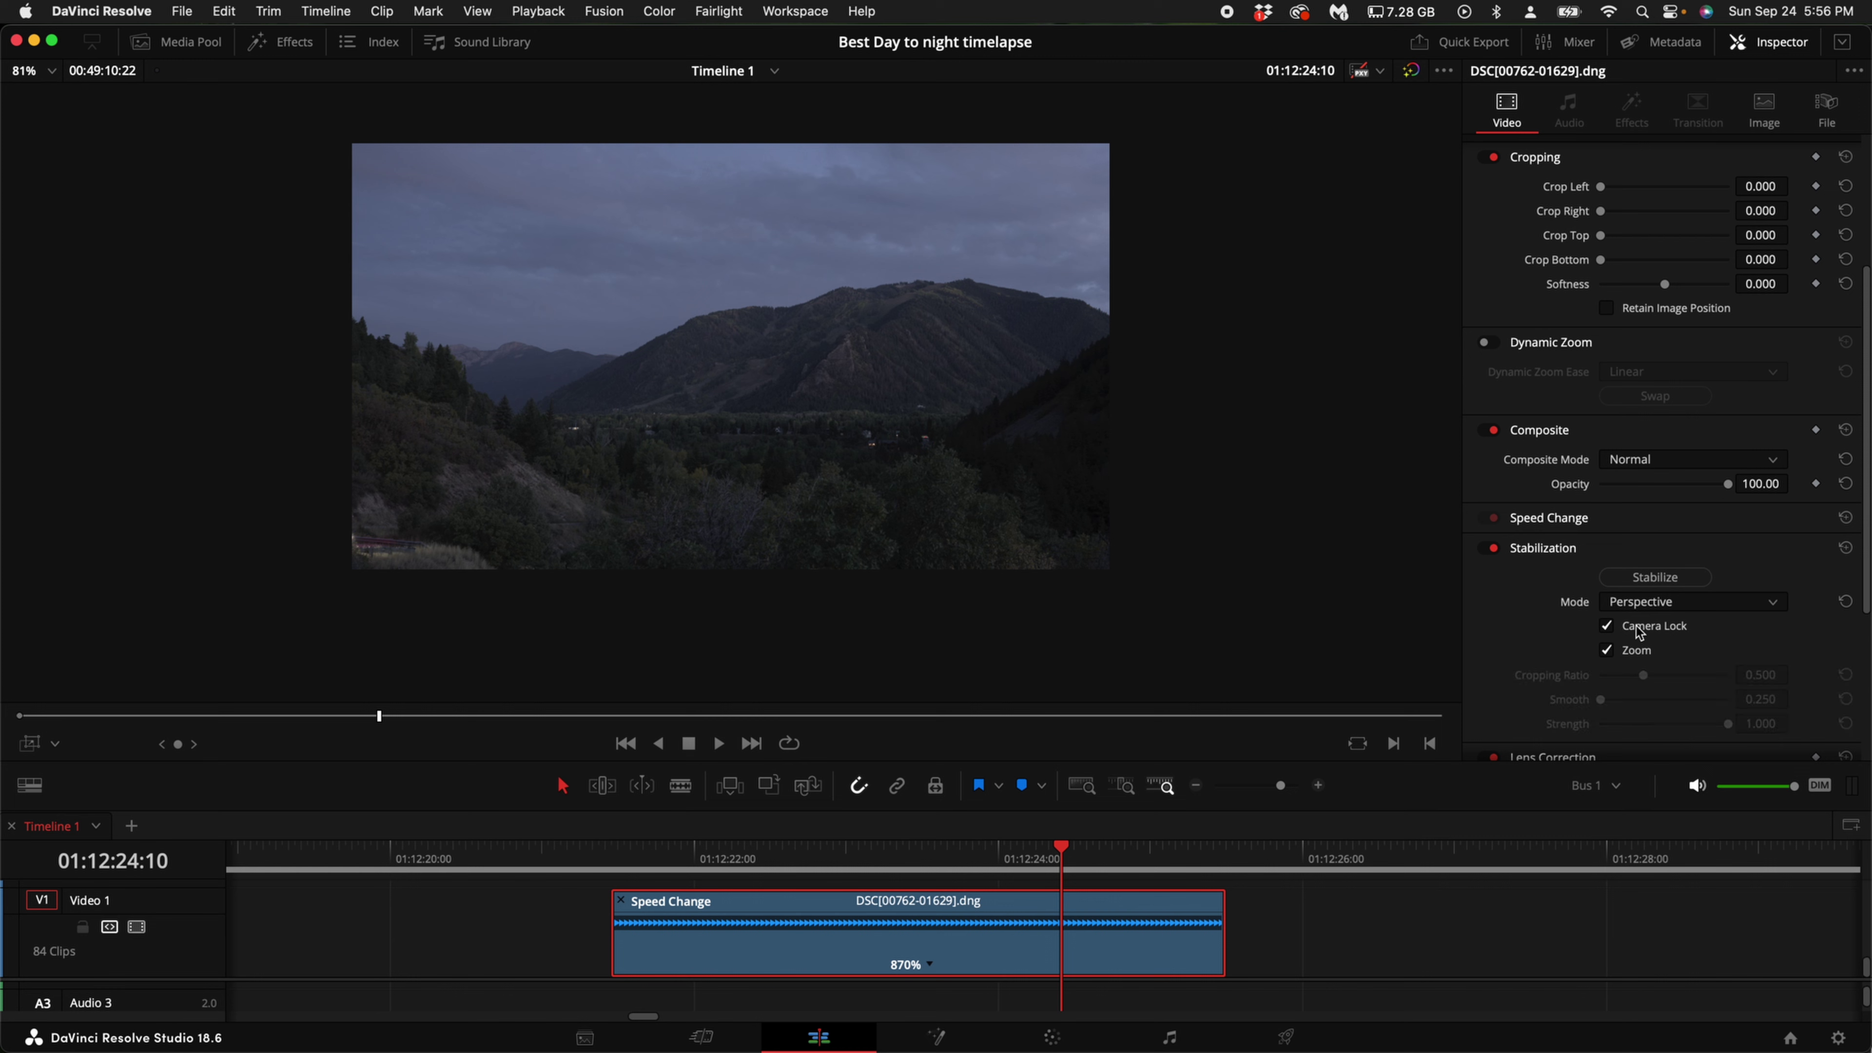
click(1655, 578)
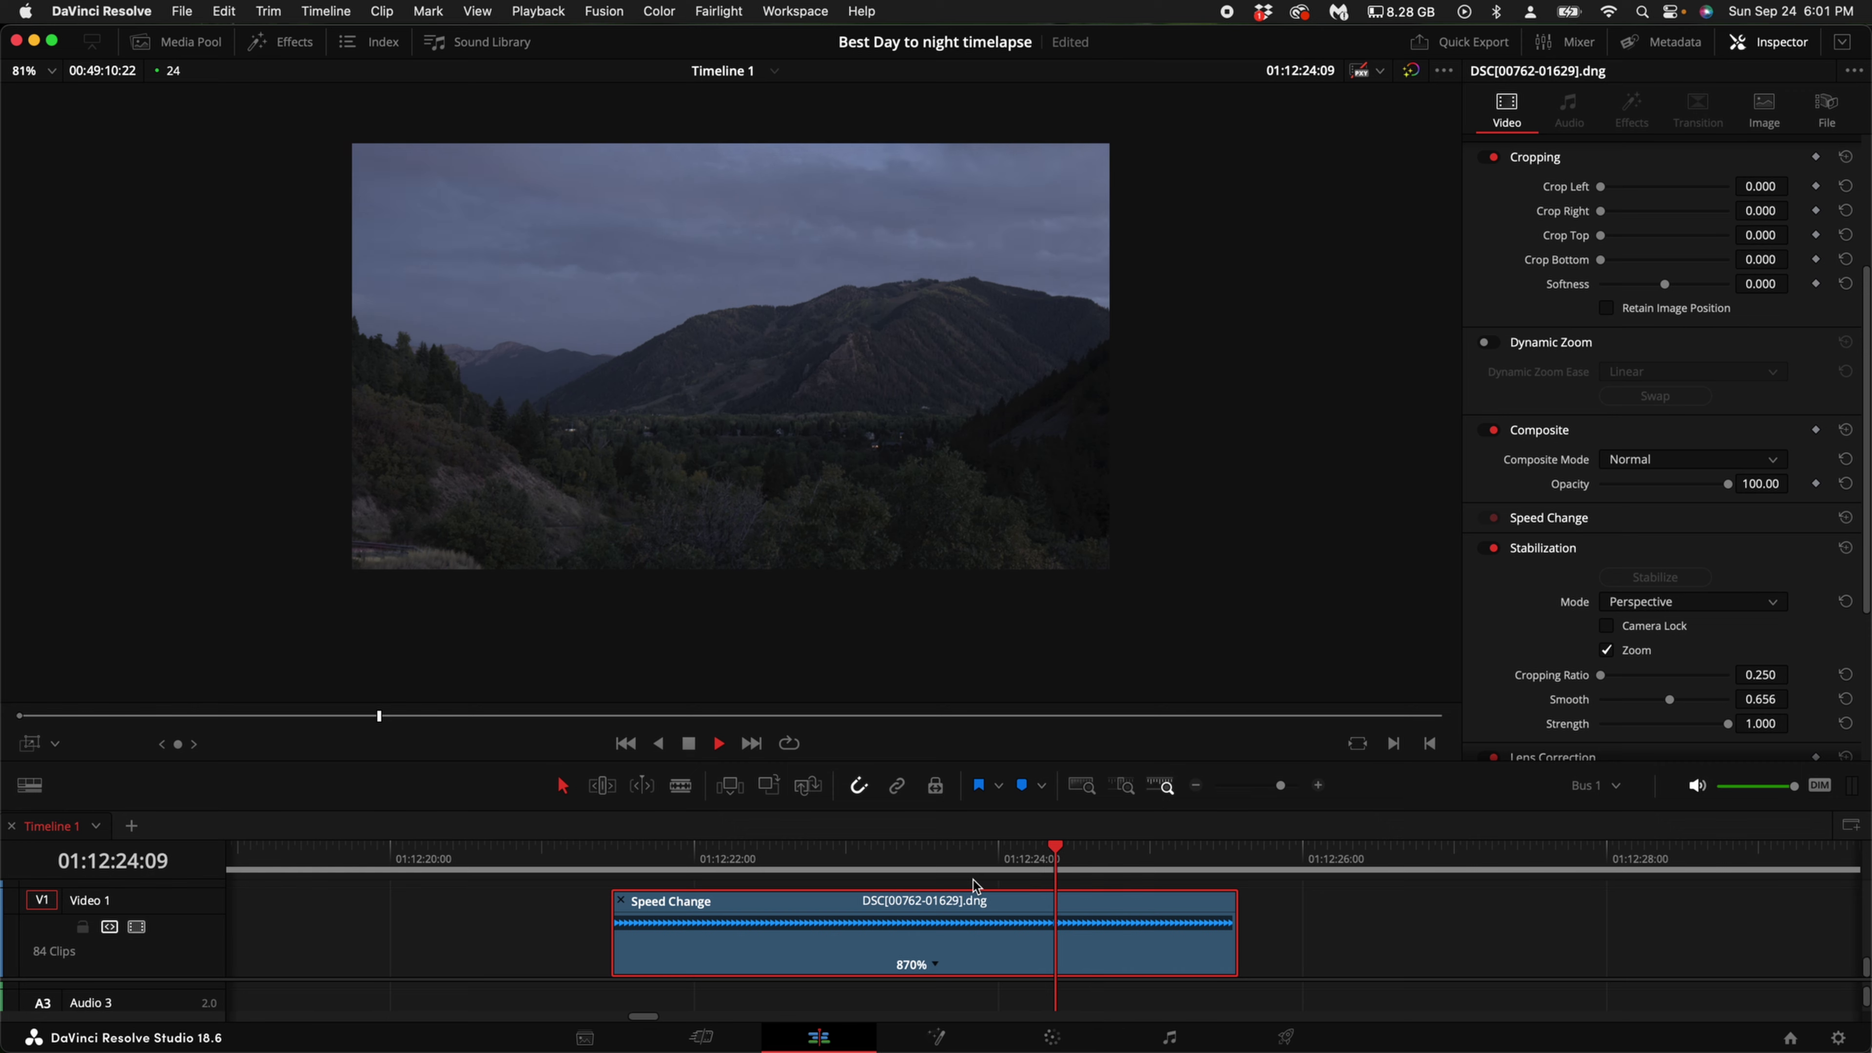
key(space)
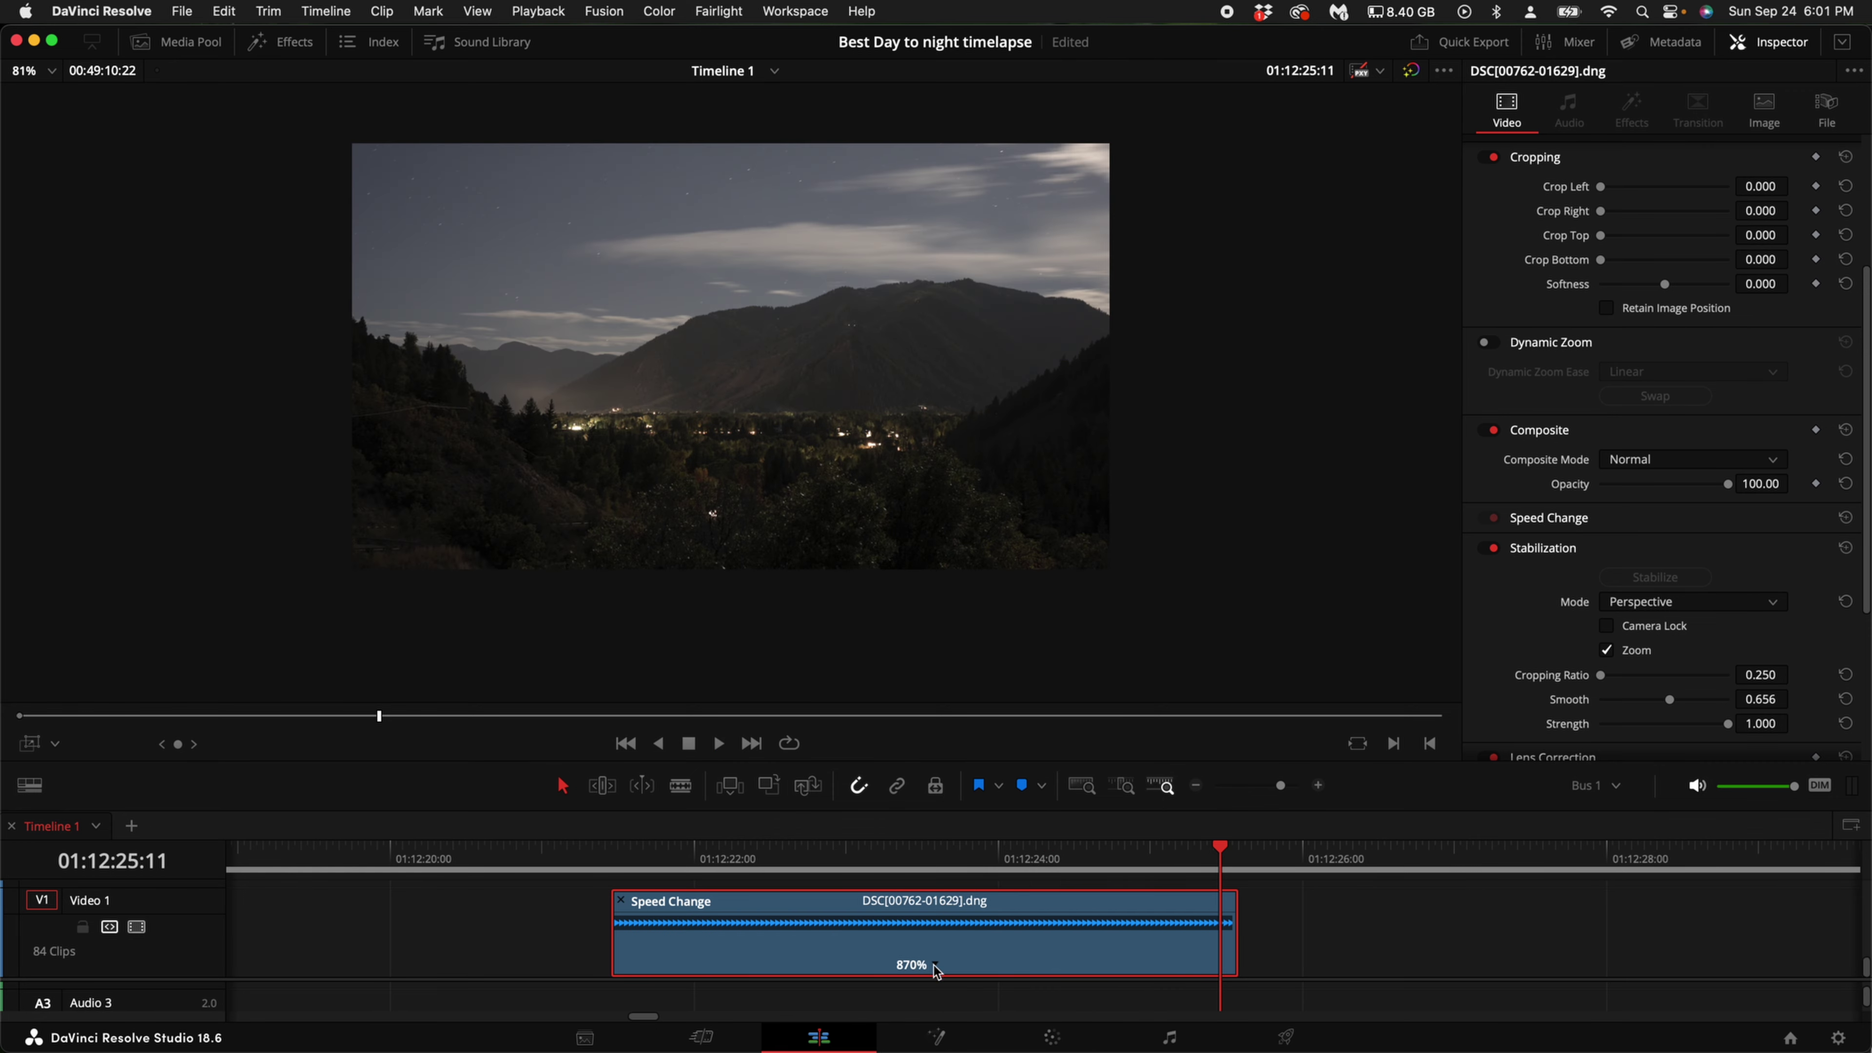
Add a speed point at the playhead and reset the clip's second segment to 100%
click(921, 966)
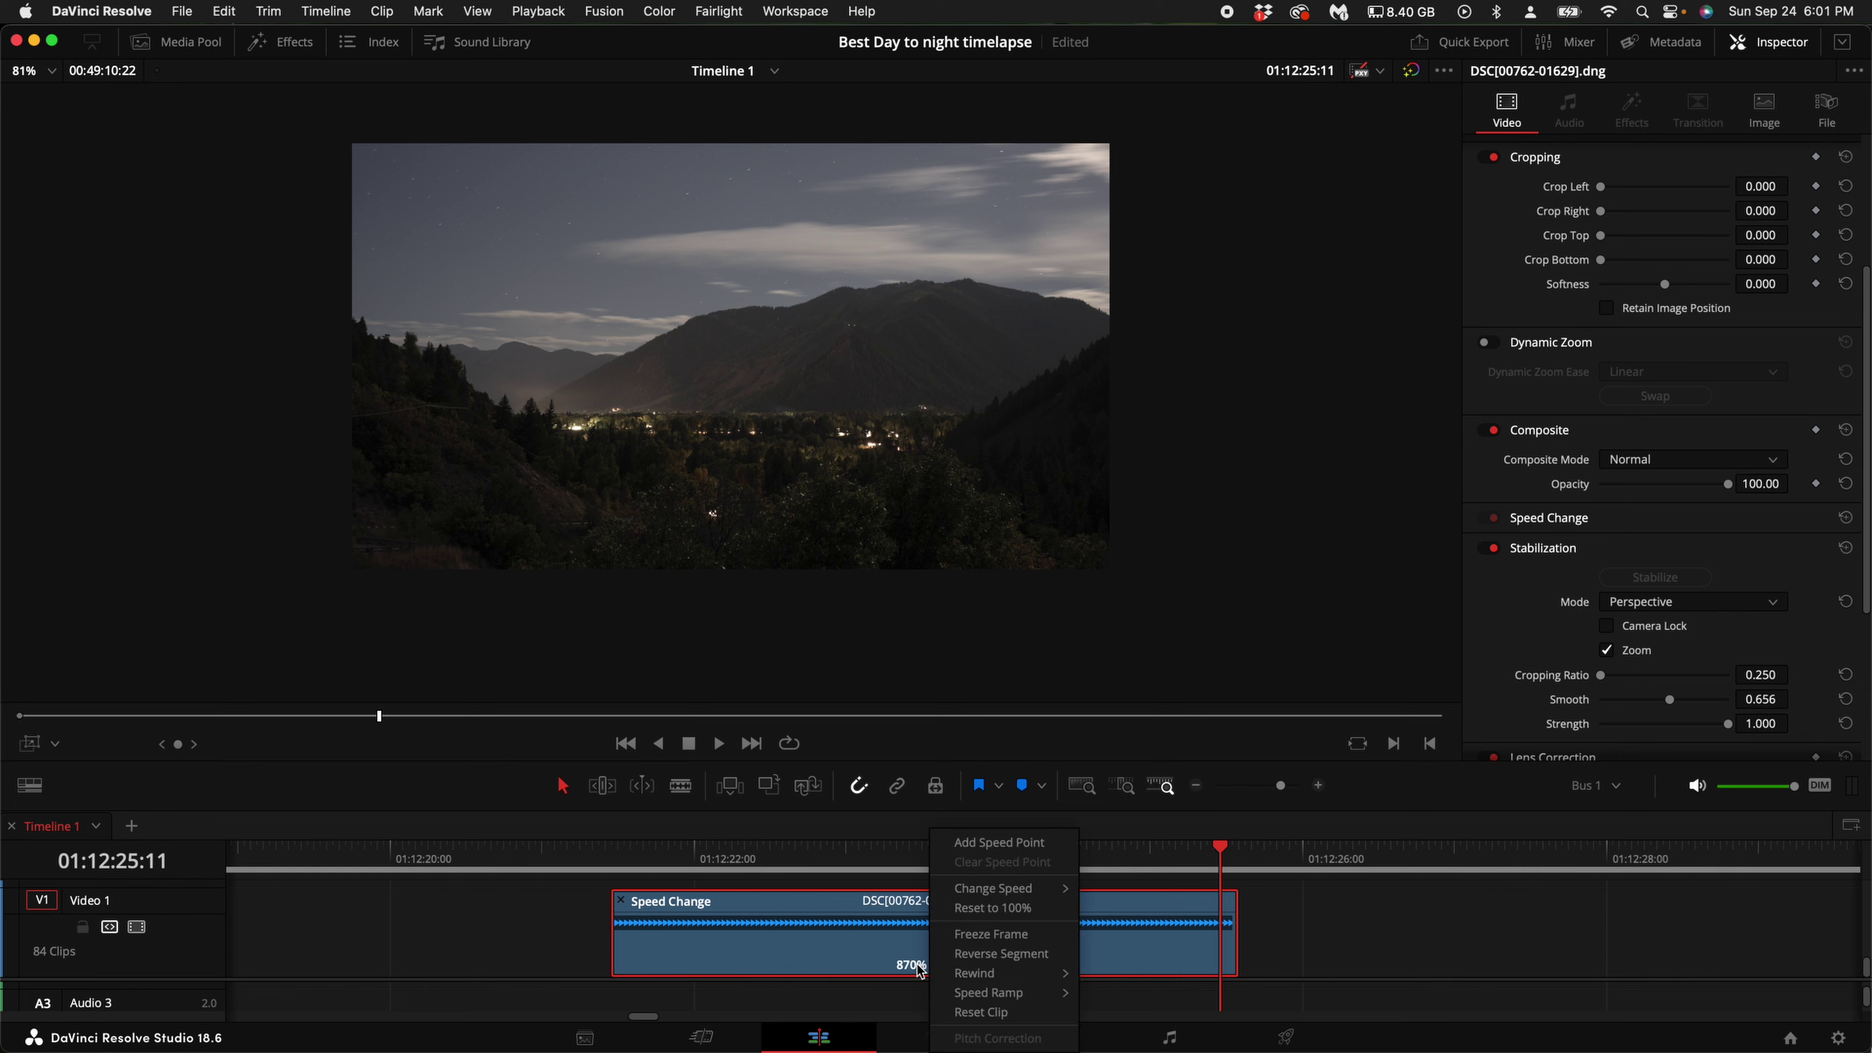
click(1019, 841)
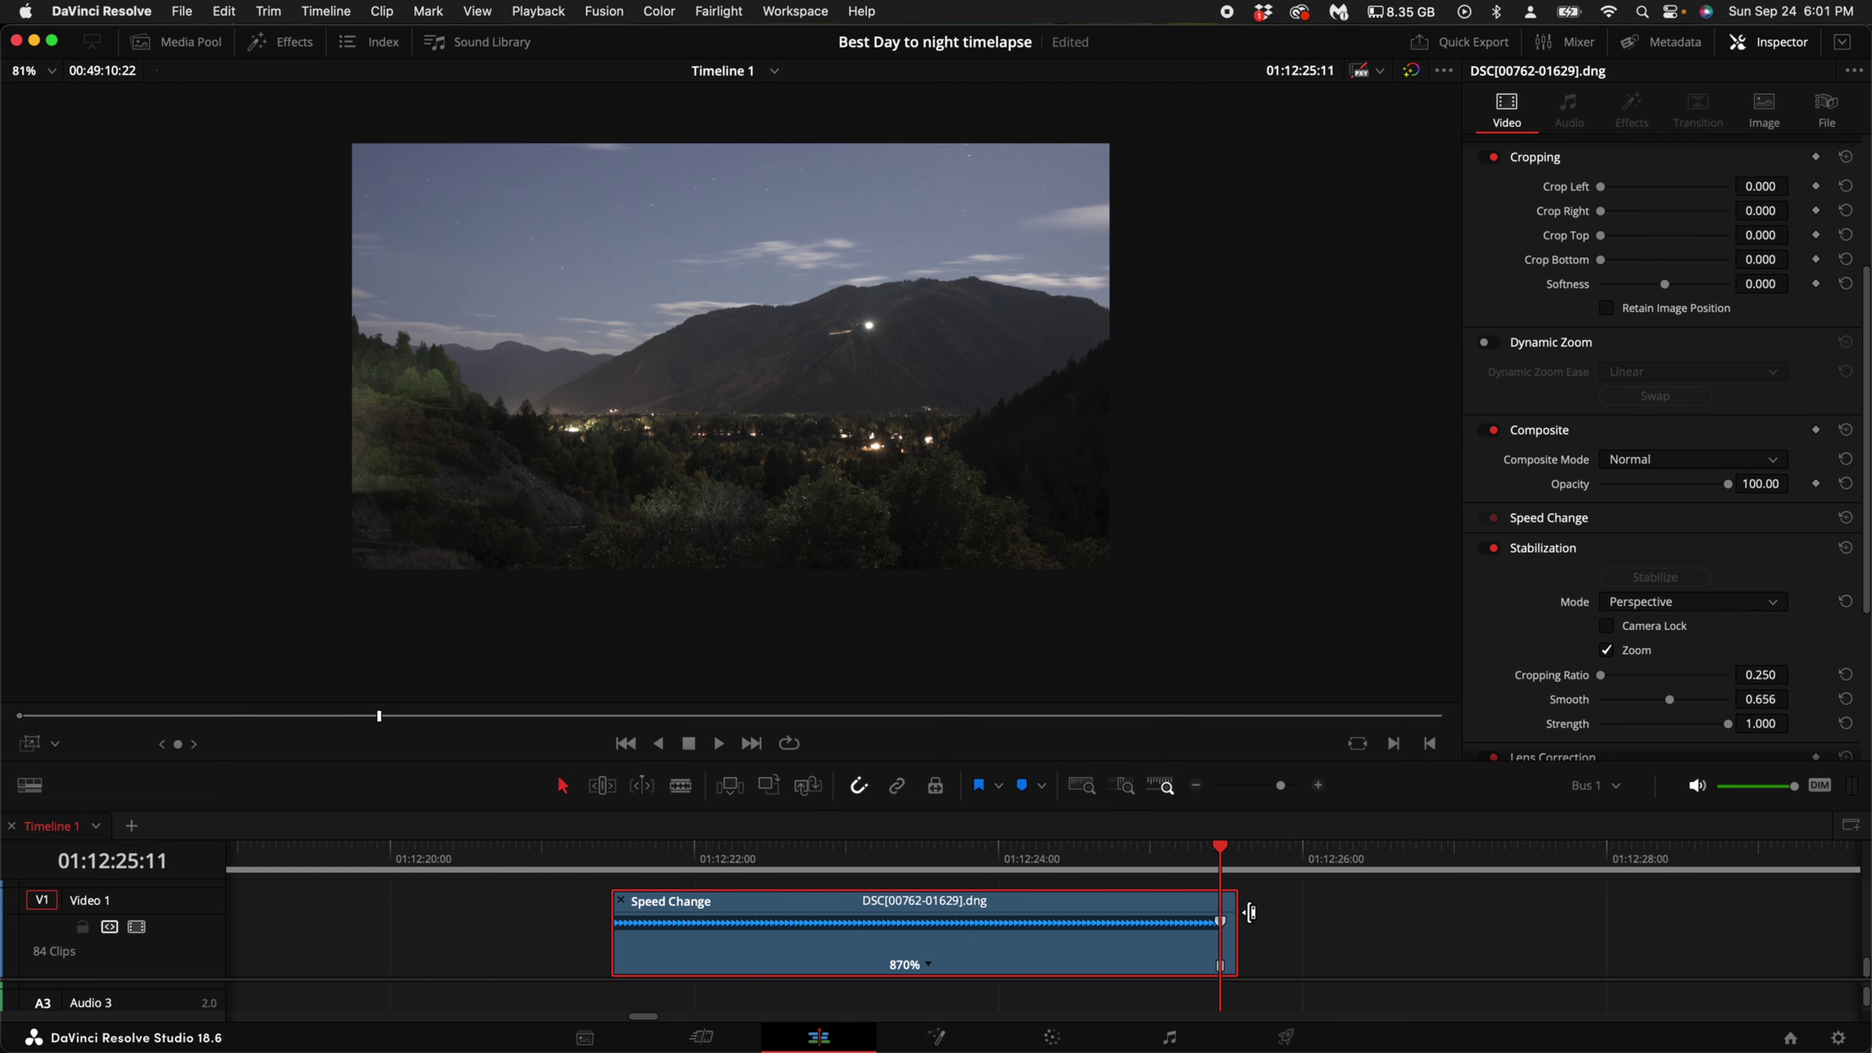
key(super+equal)
click(1061, 964)
key(Escape)
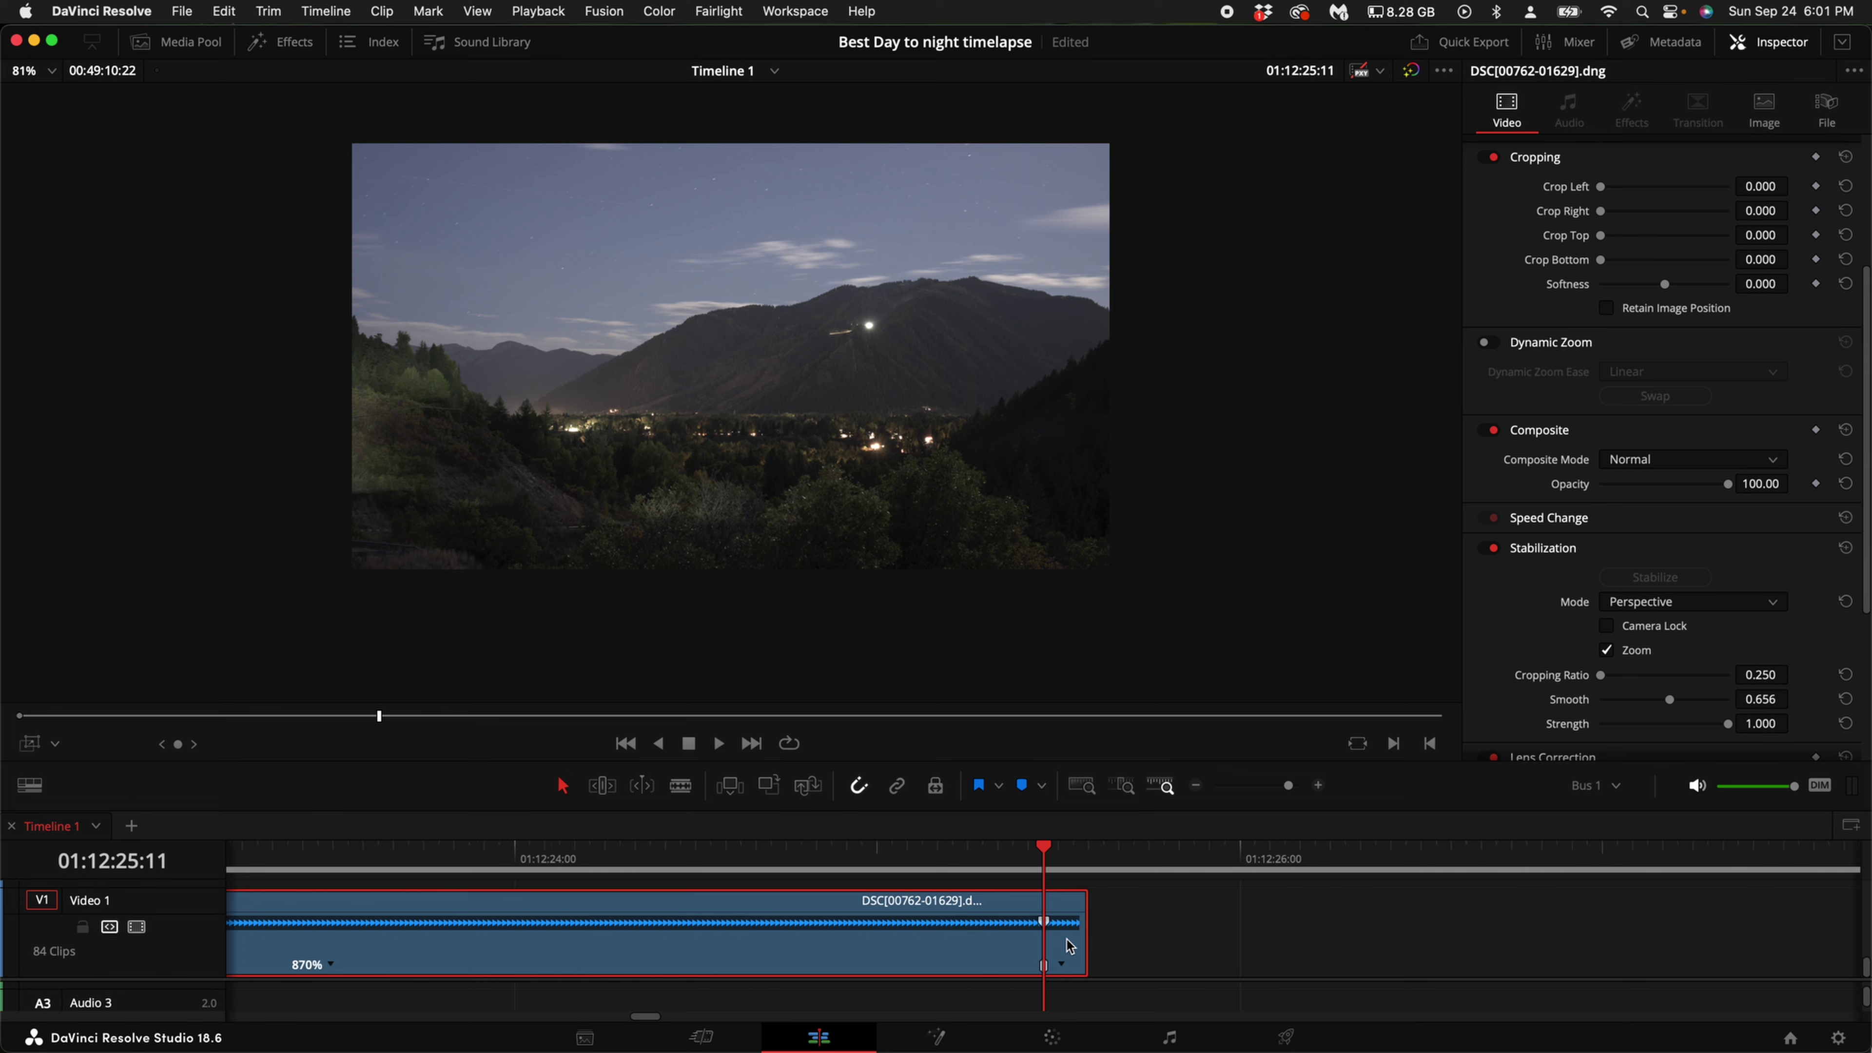
key(super+equal)
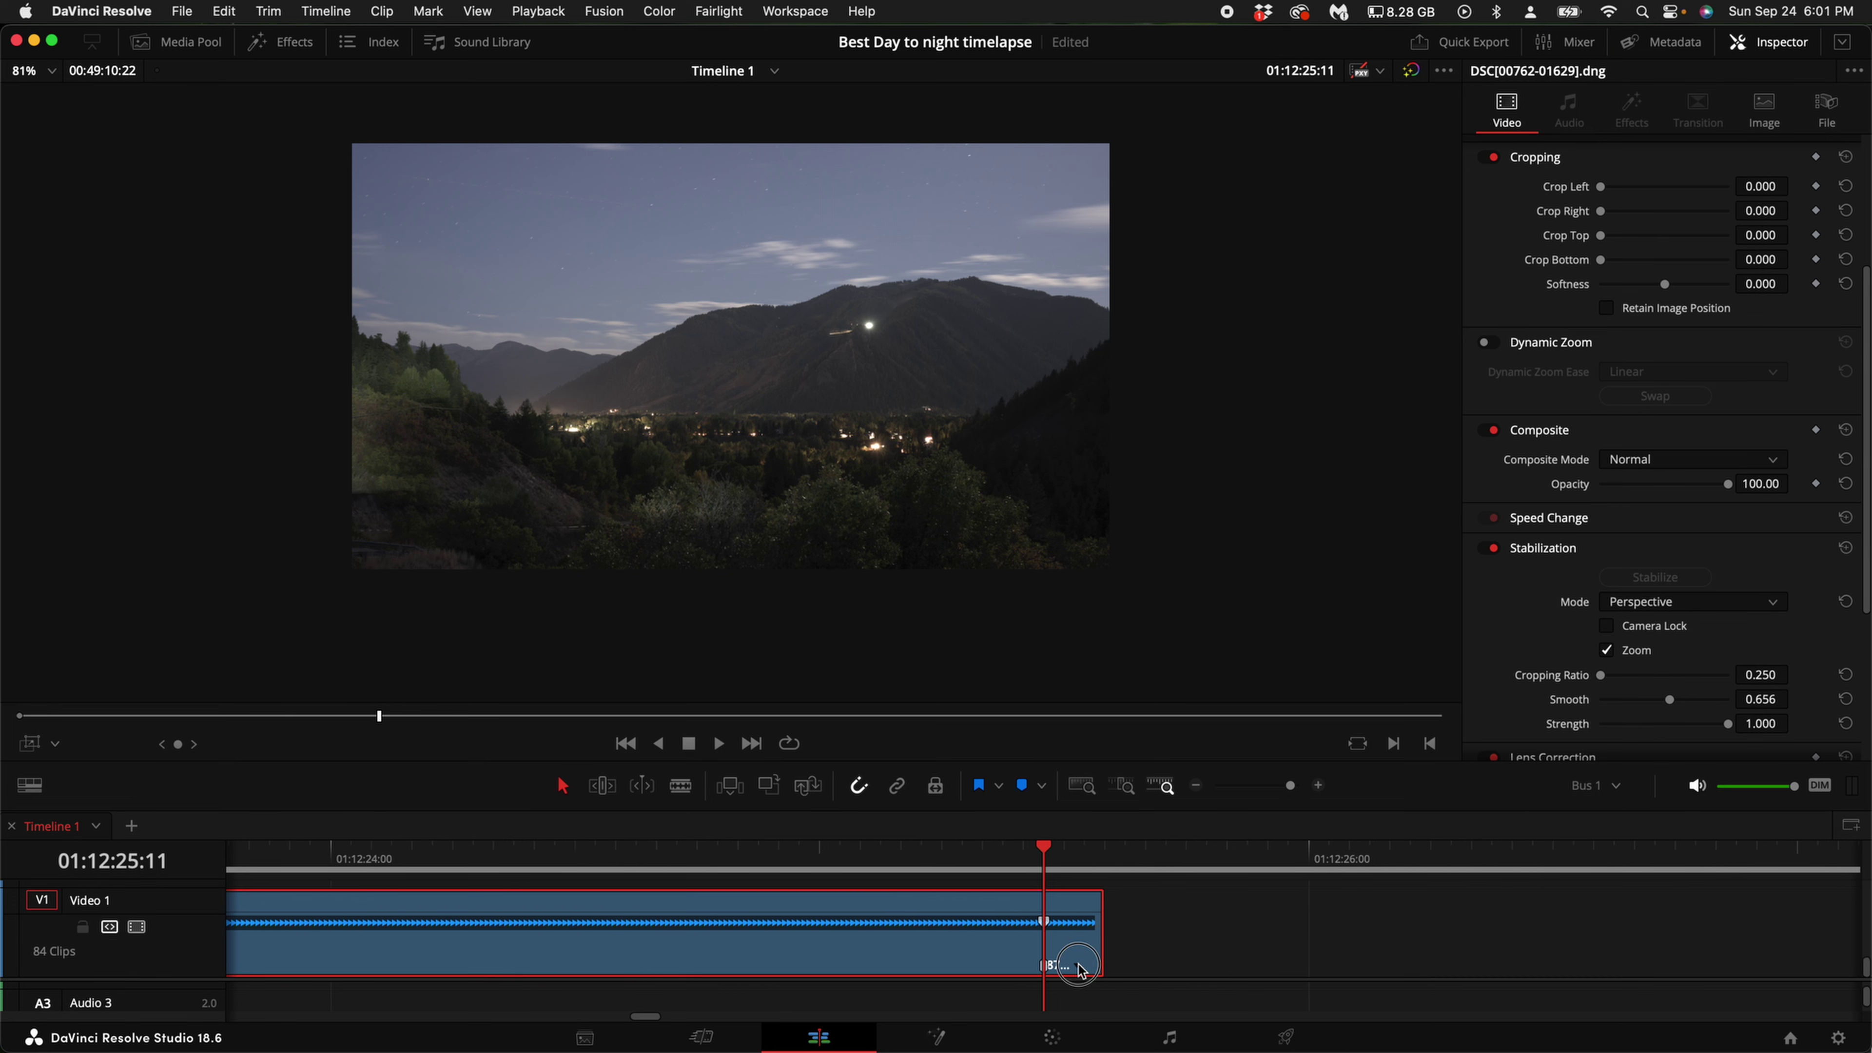
click(1078, 968)
click(1154, 918)
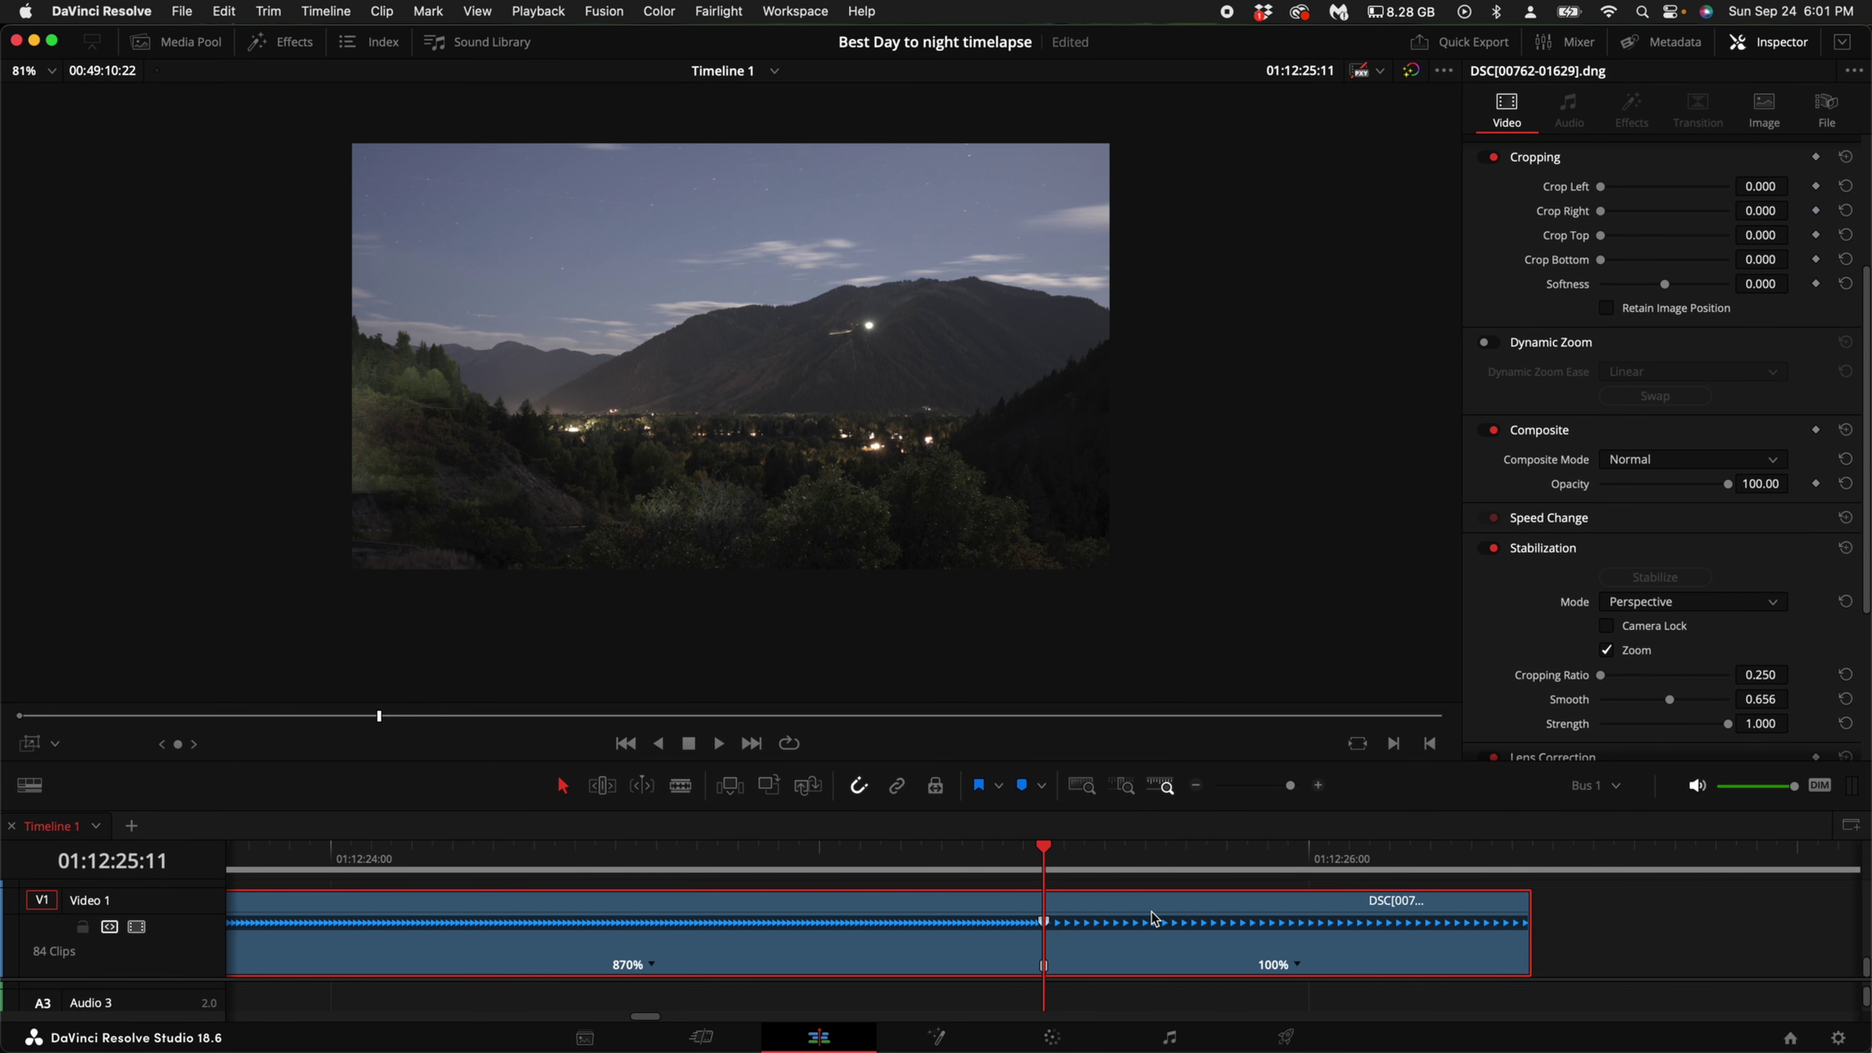
Display the clip's retime curve and make the speed ramp an eased curve
right_click(993, 946)
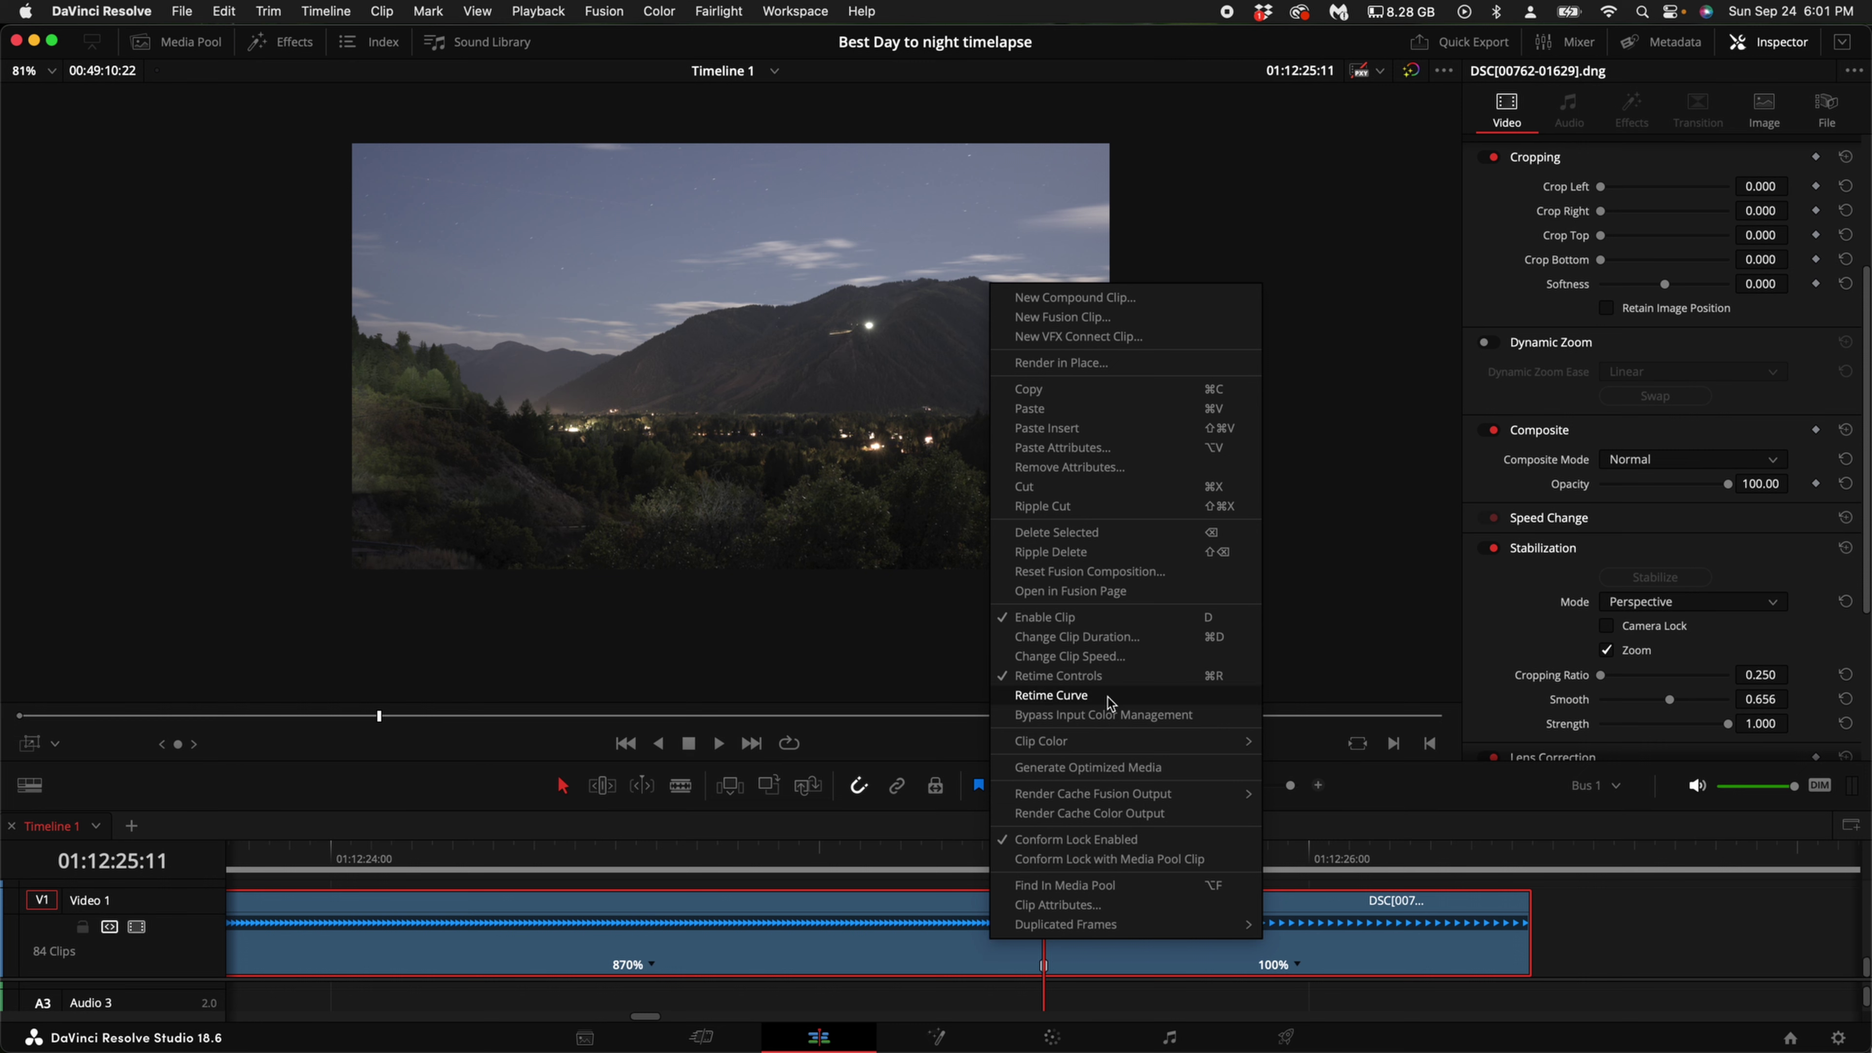
click(1084, 672)
scroll(1071, 917, down, 3)
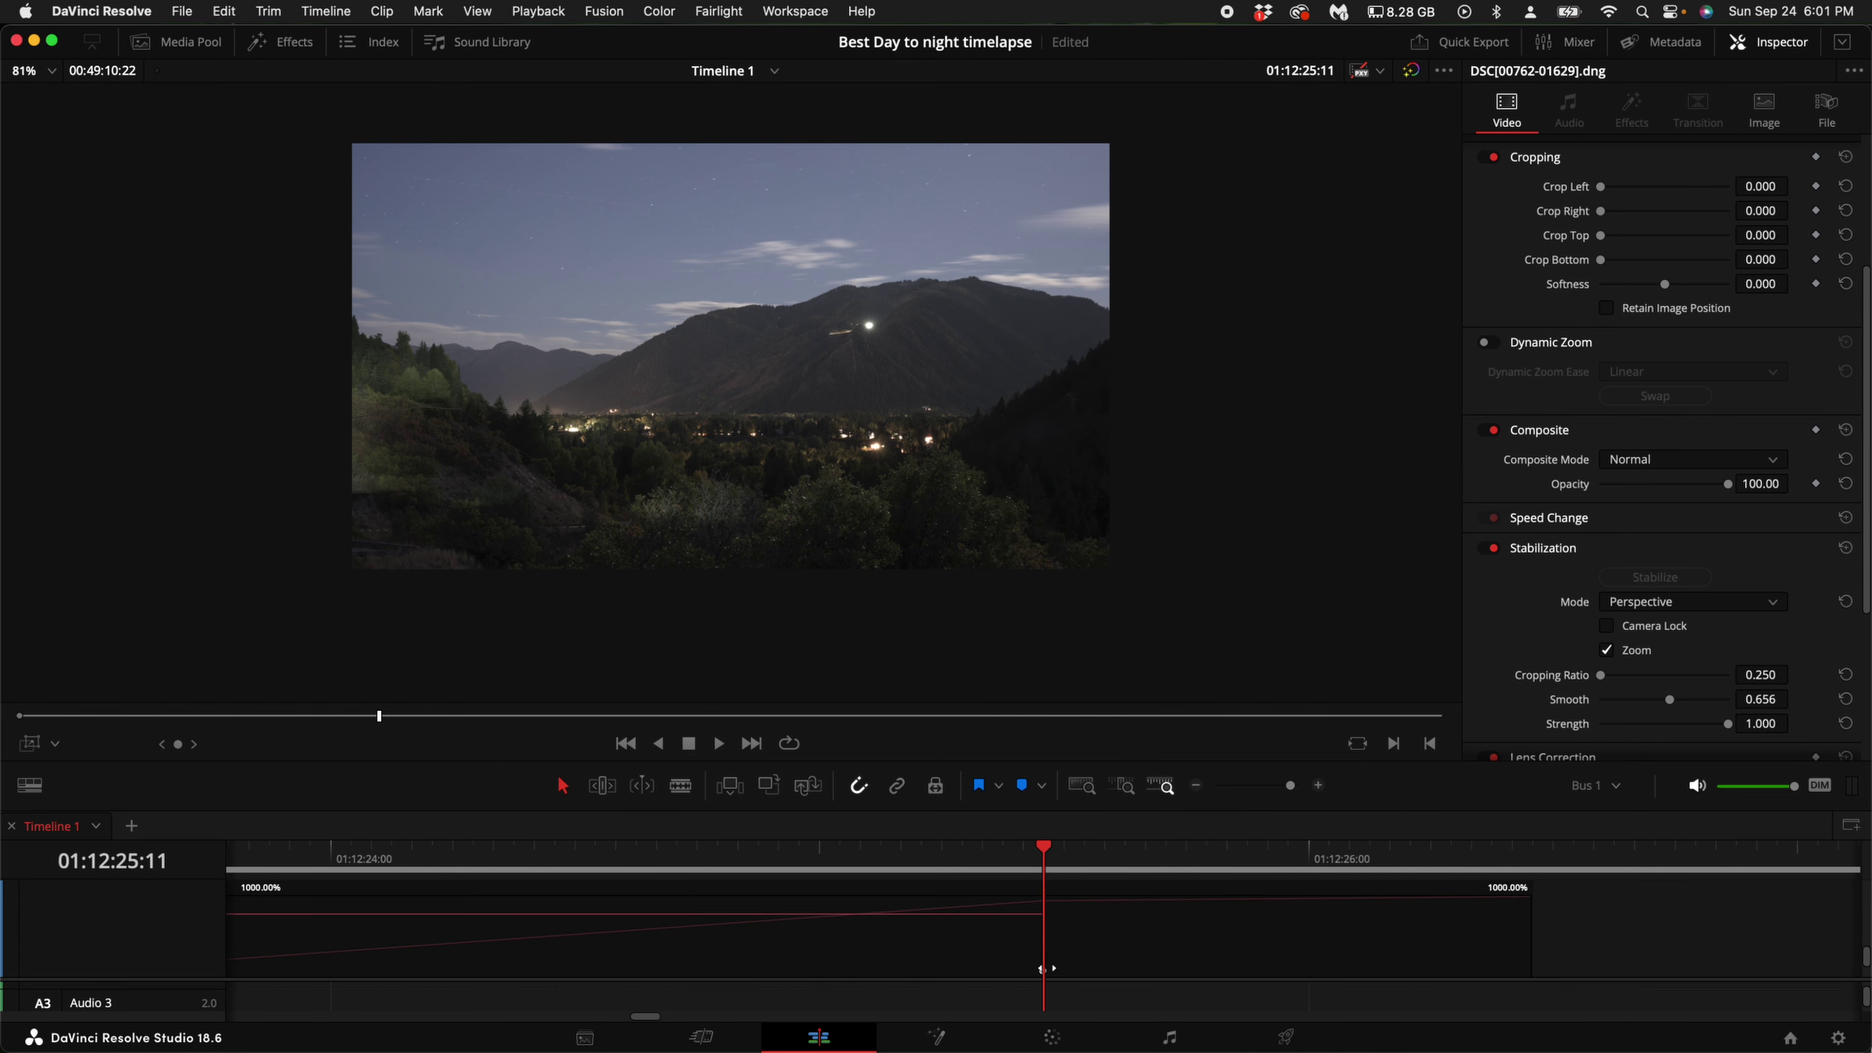
scroll(1002, 961, up, 2)
click(874, 928)
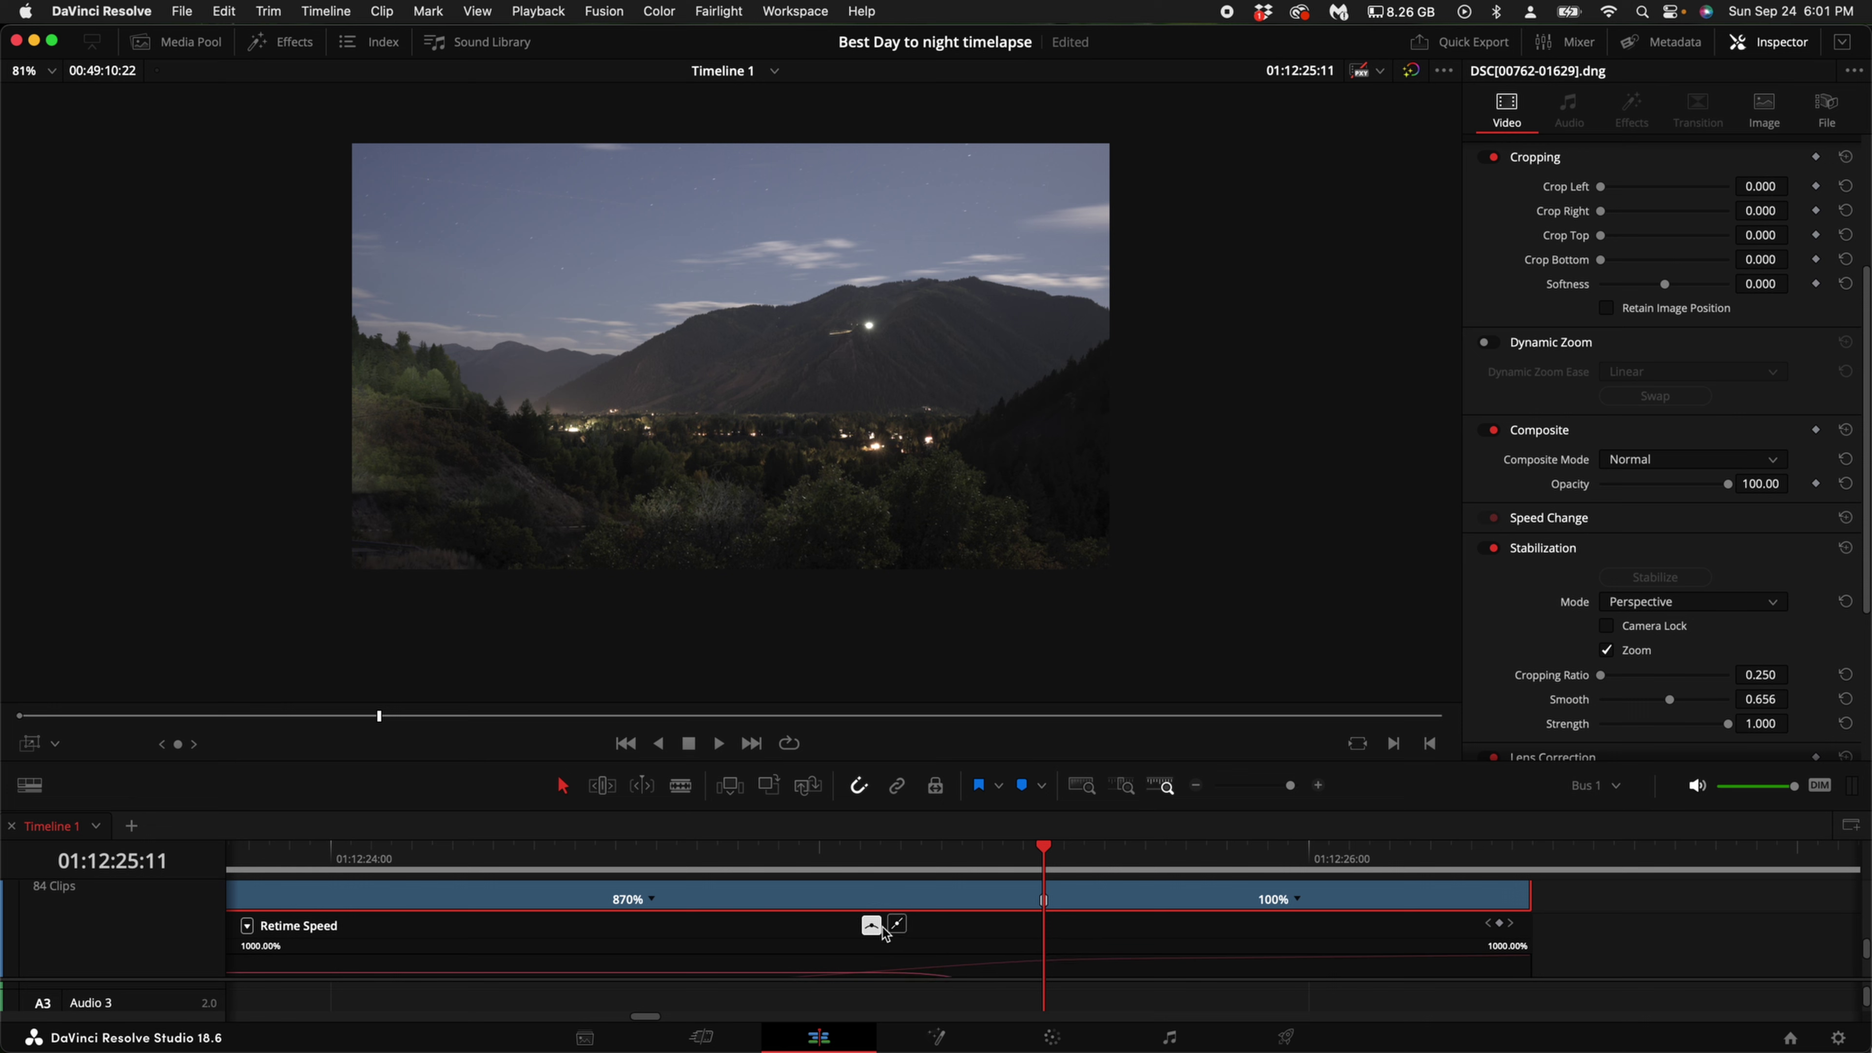
drag(908, 846, 1073, 869)
scroll(1097, 869, down, 3)
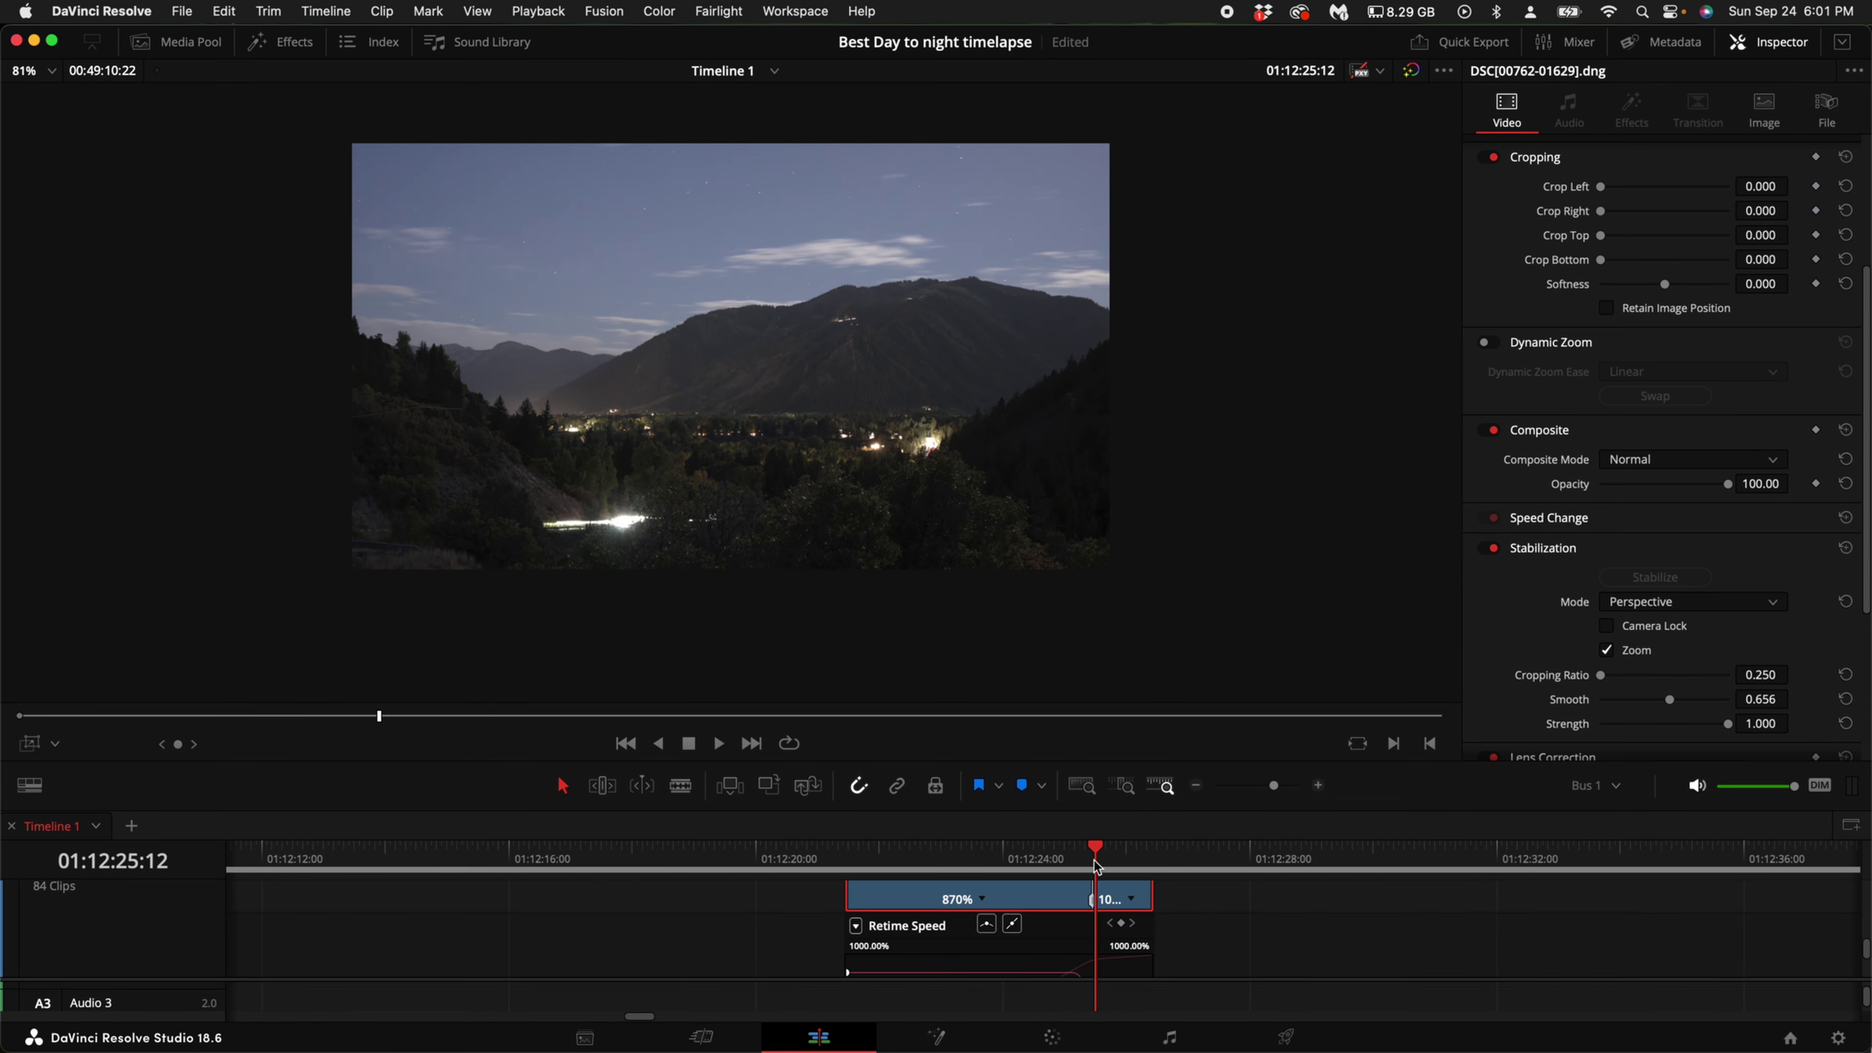
key(space)
click(1097, 868)
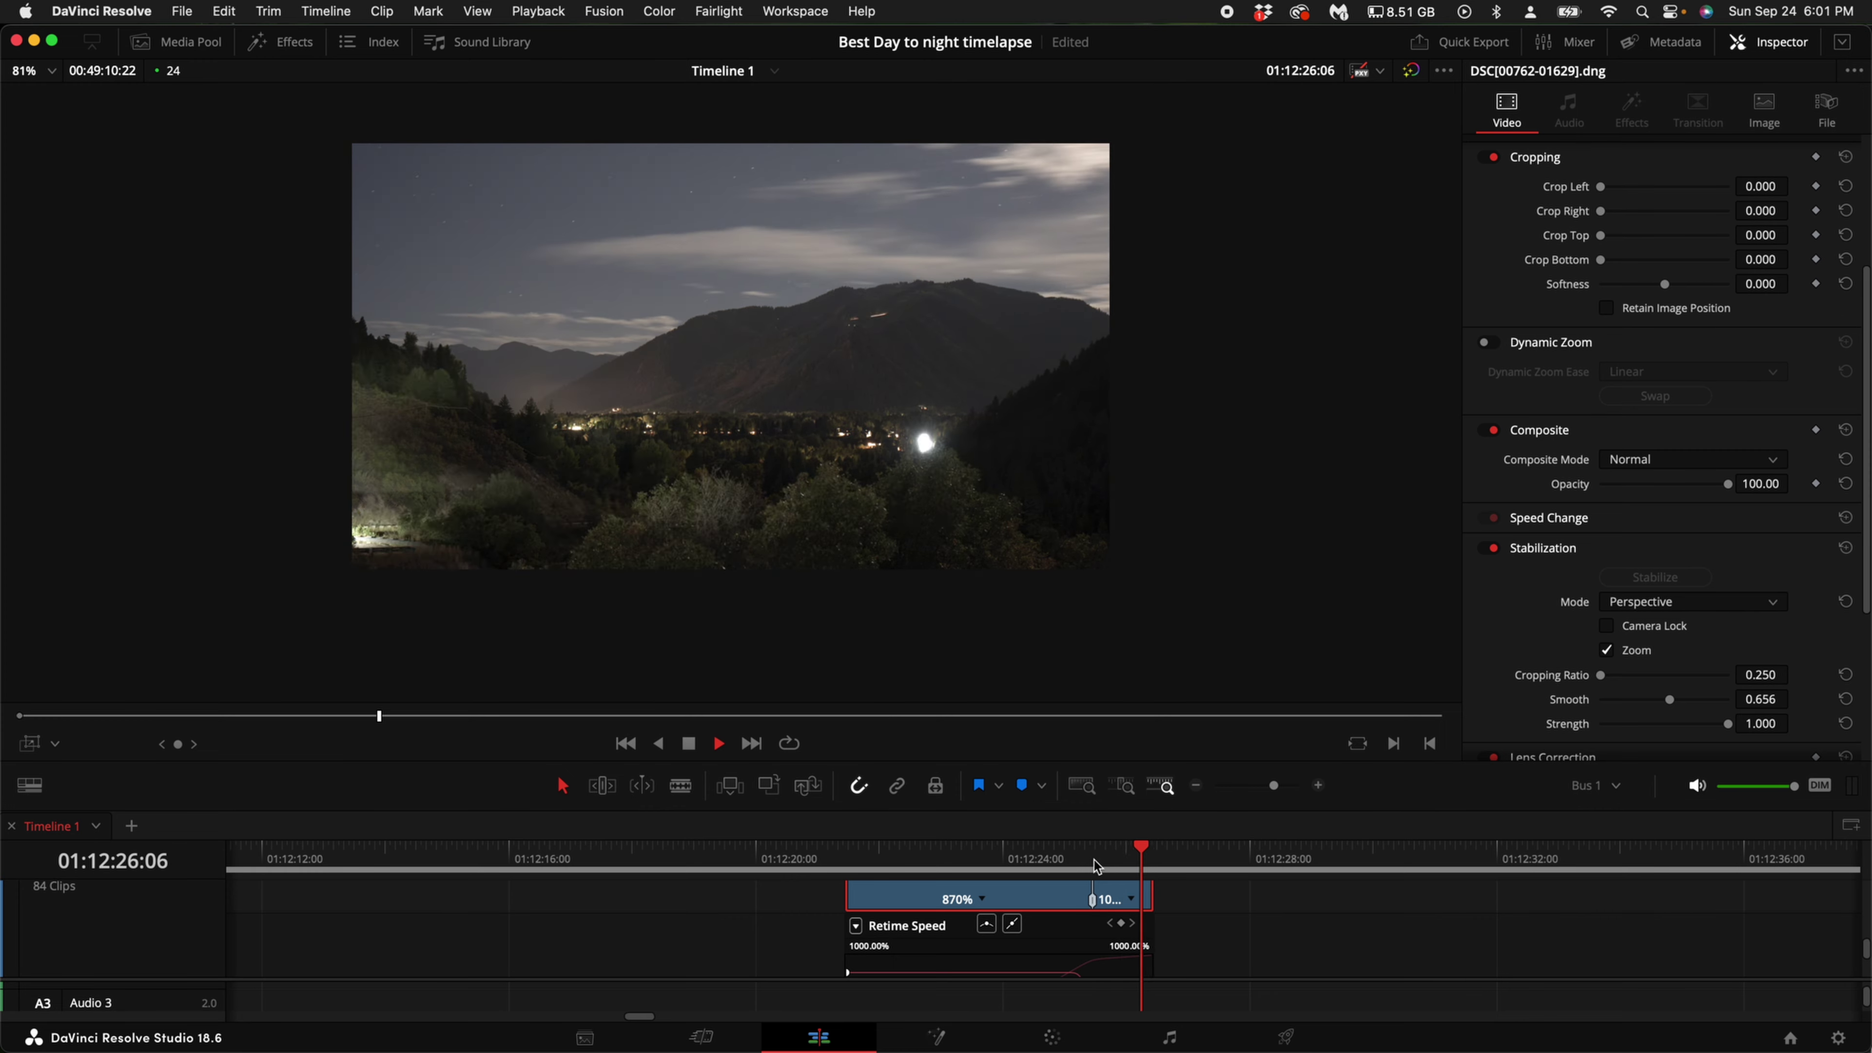
click(1096, 869)
drag(1091, 868, 943, 869)
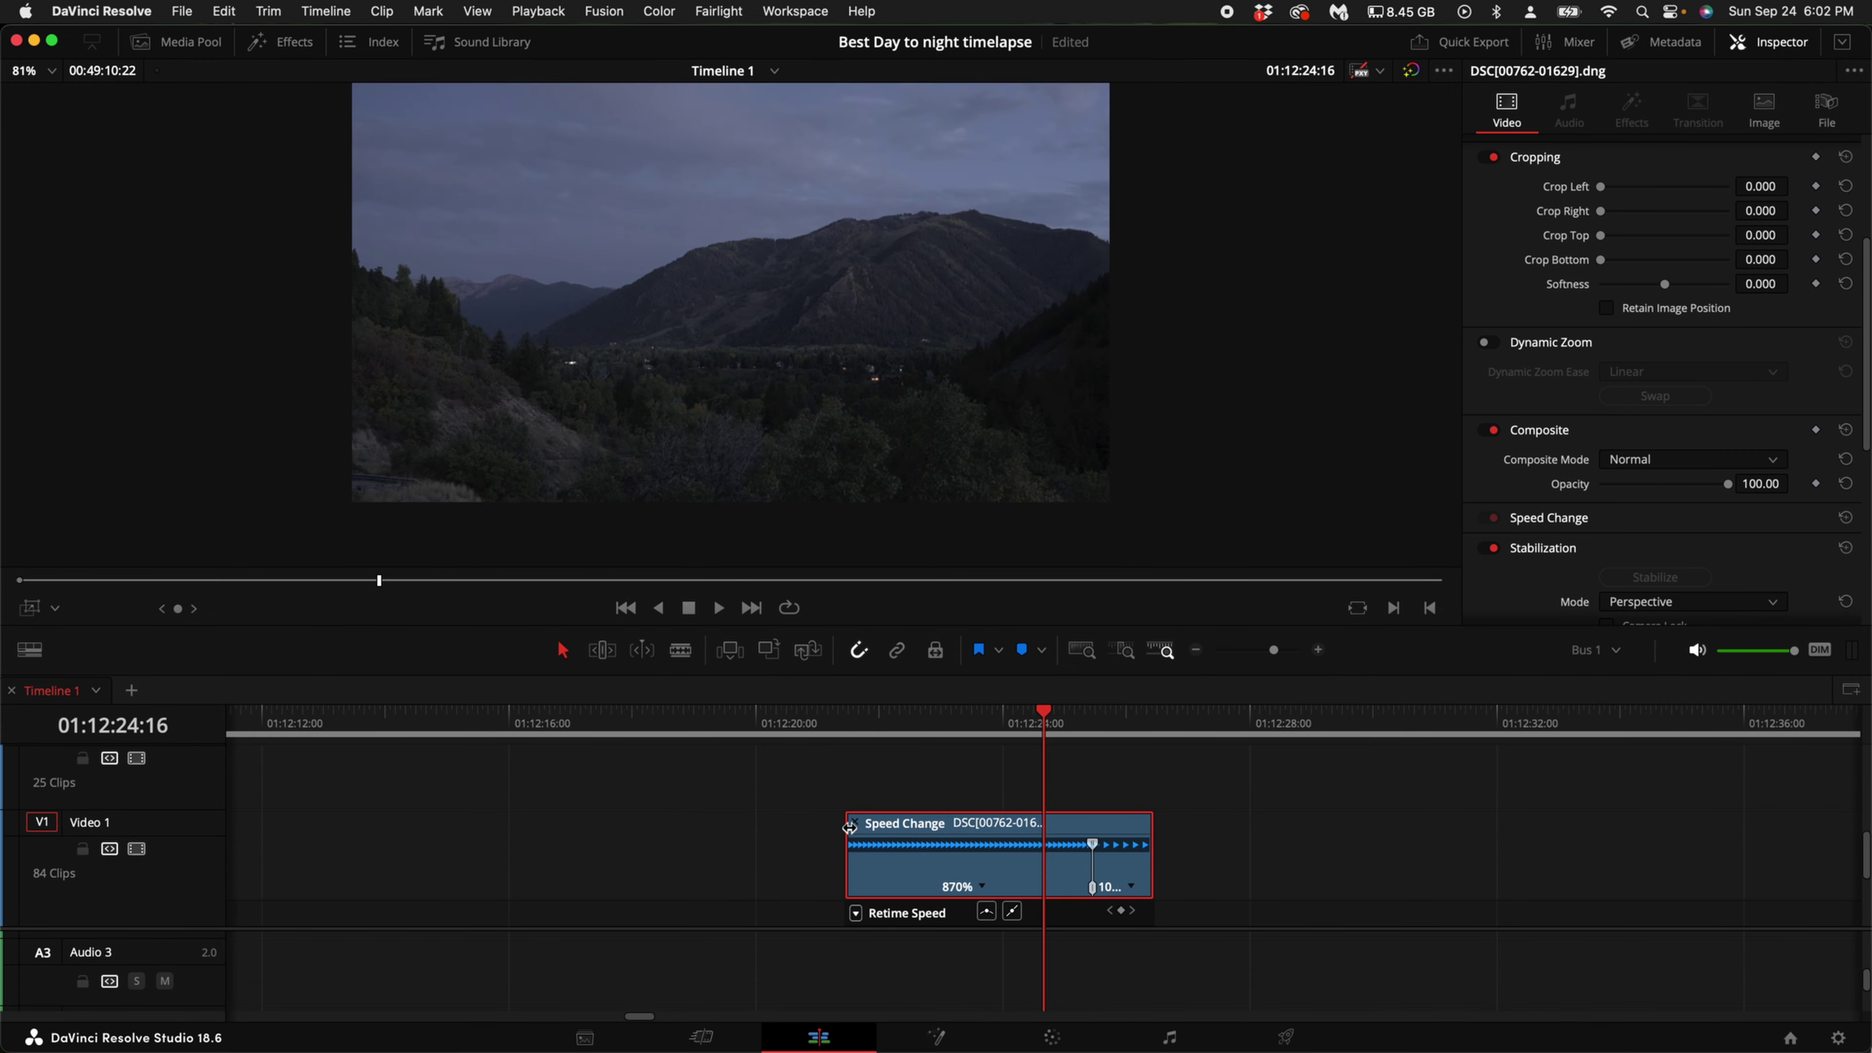
Lower the fast section to 633% and ease the curve's handle into the 100% keyframe
drag(849, 827, 753, 827)
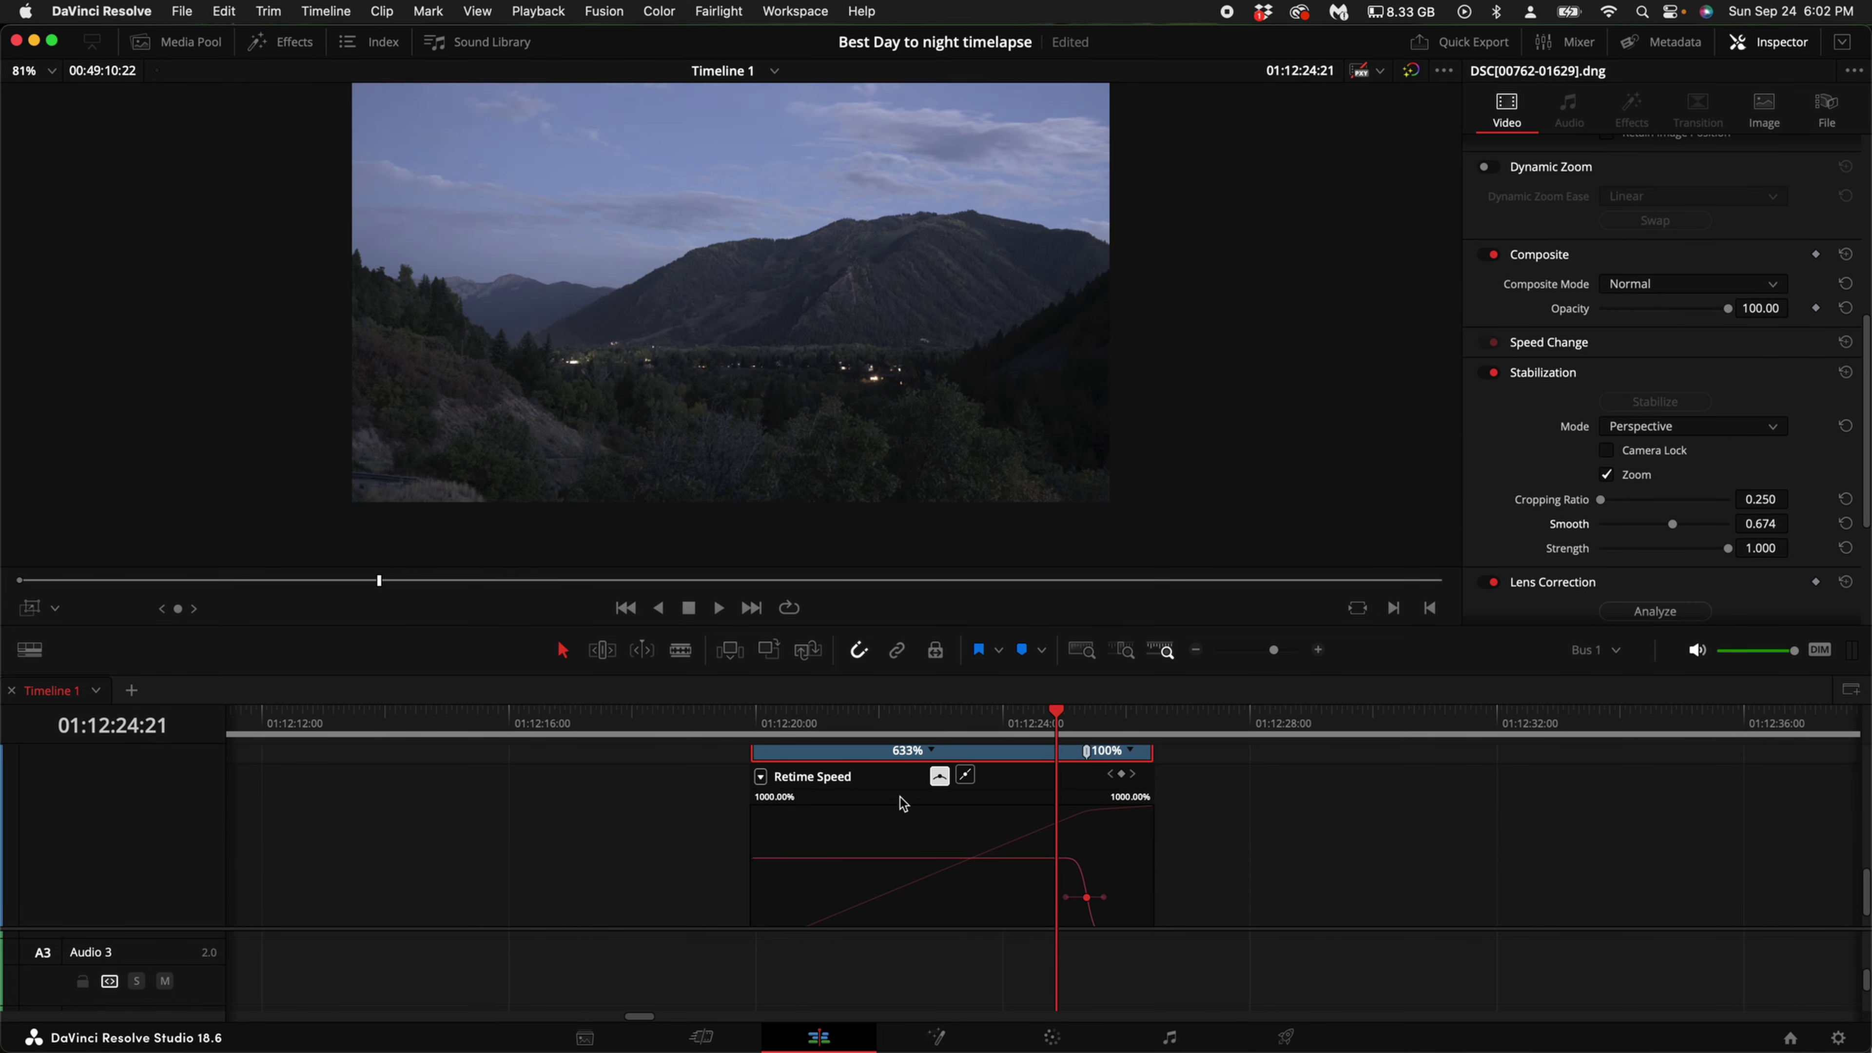
drag(1067, 898, 1034, 898)
key(space)
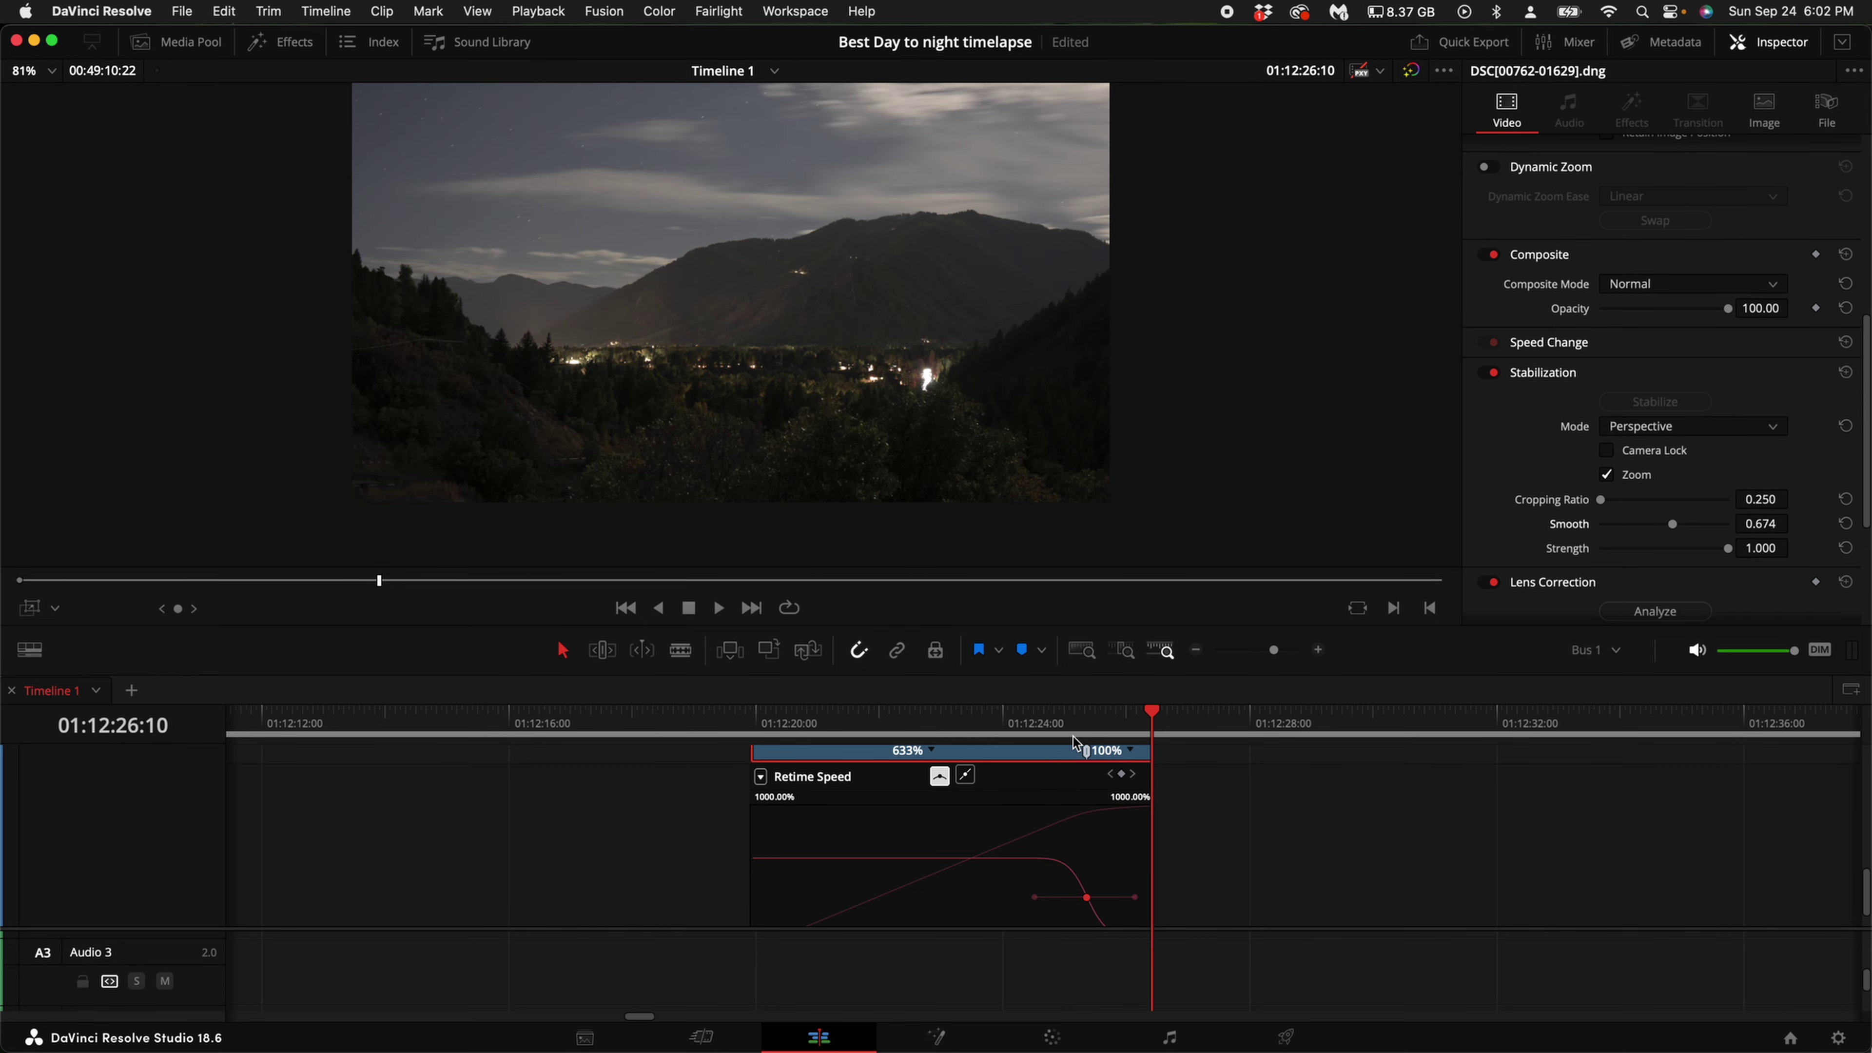
key(space)
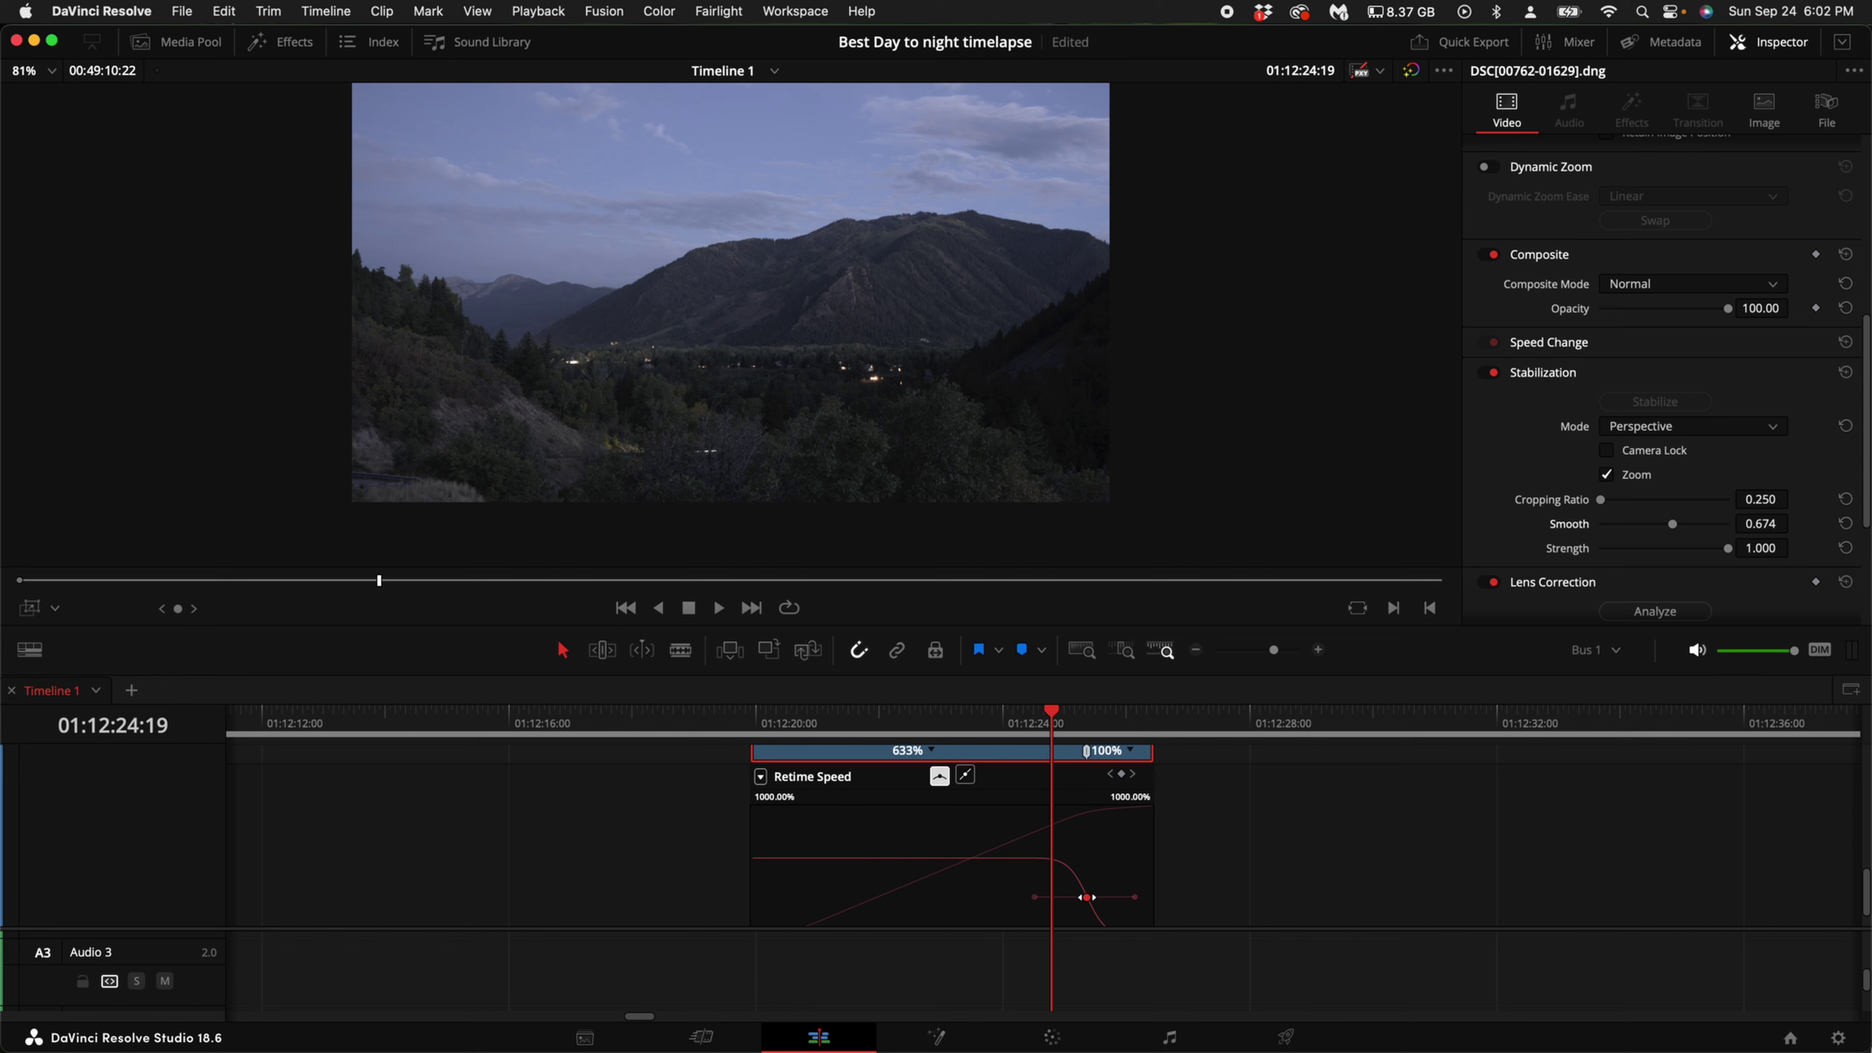
drag(1086, 897, 1081, 896)
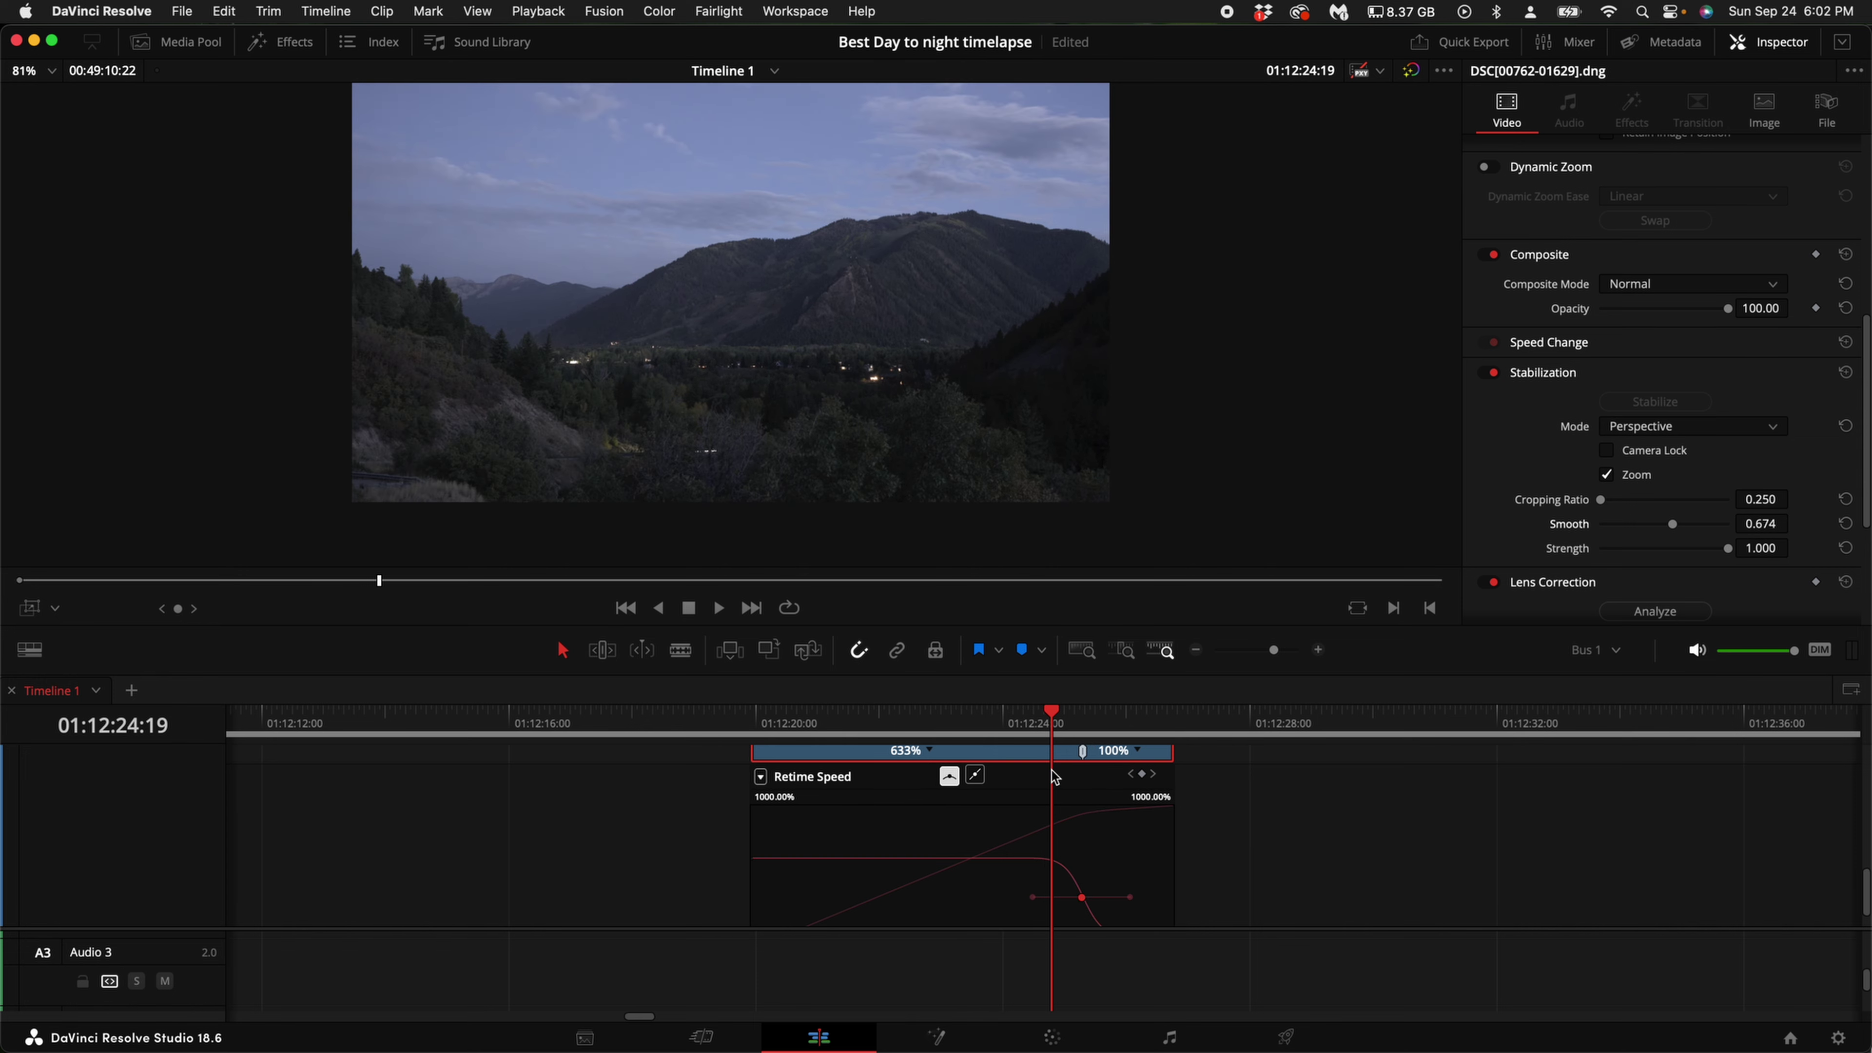
key(space)
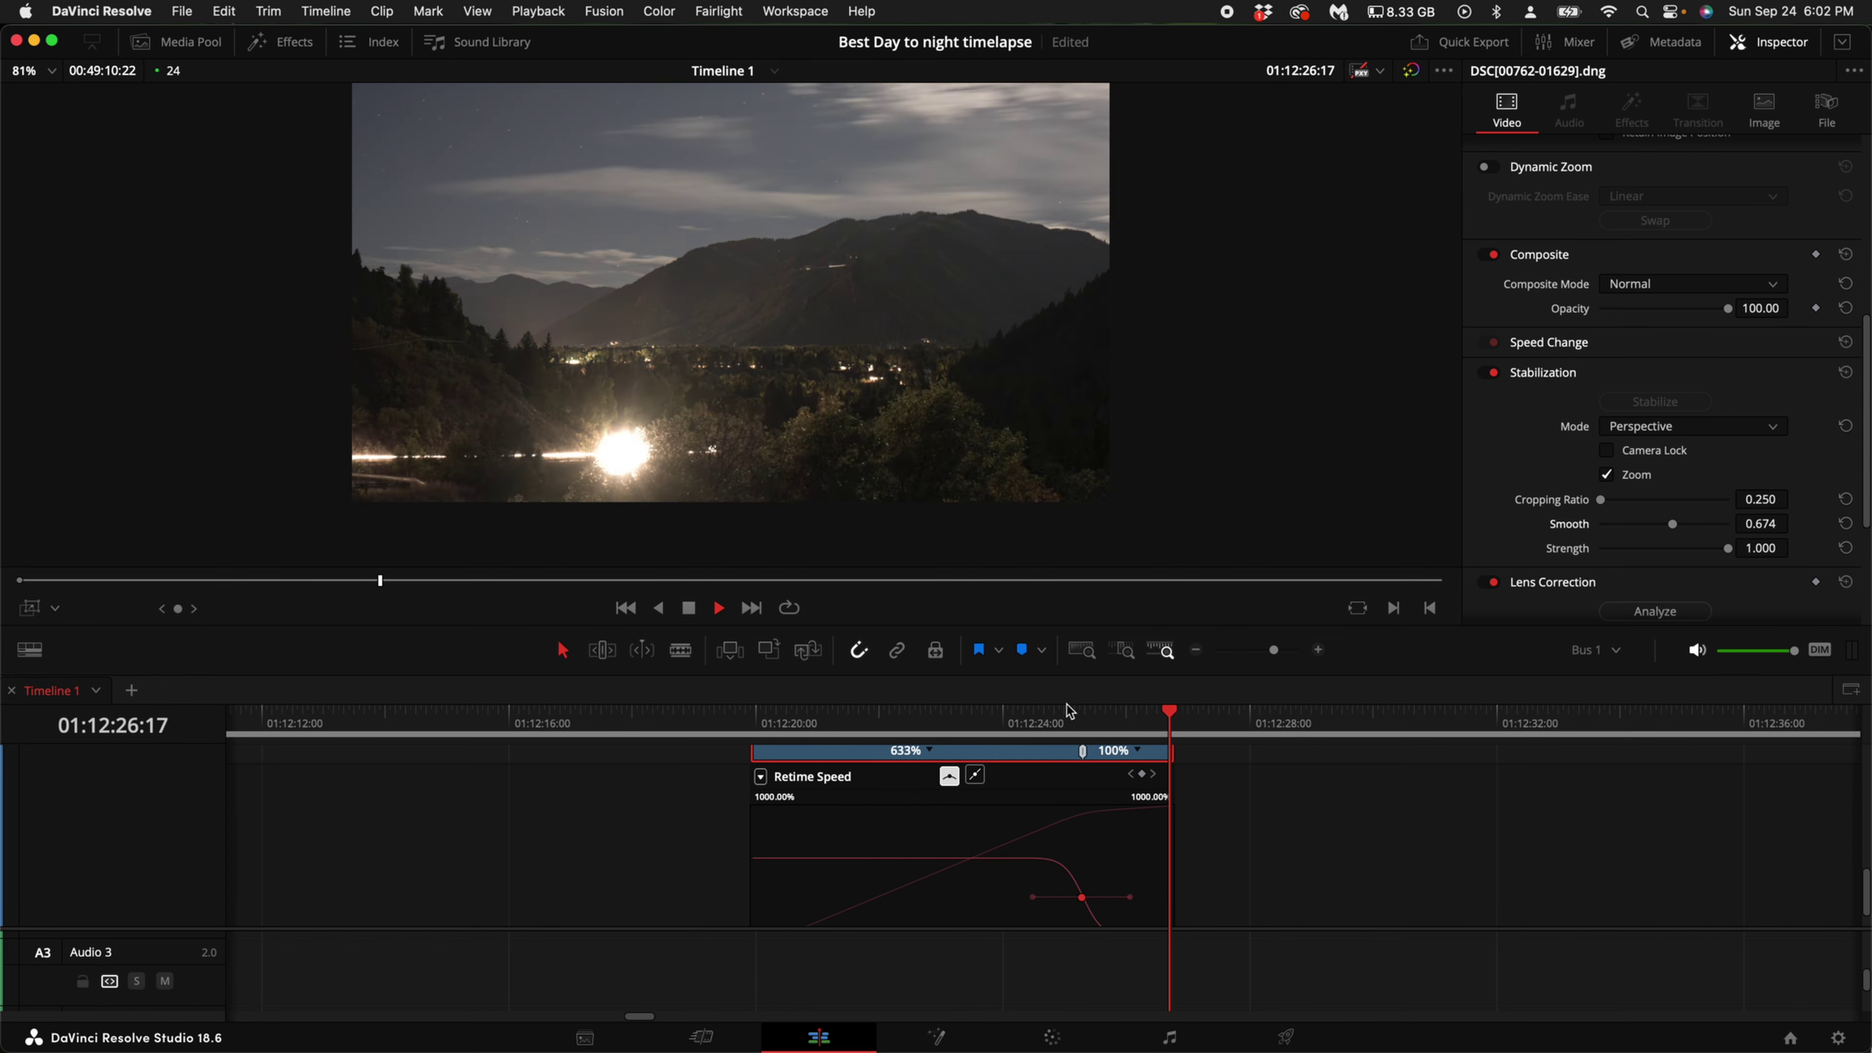
click(1036, 715)
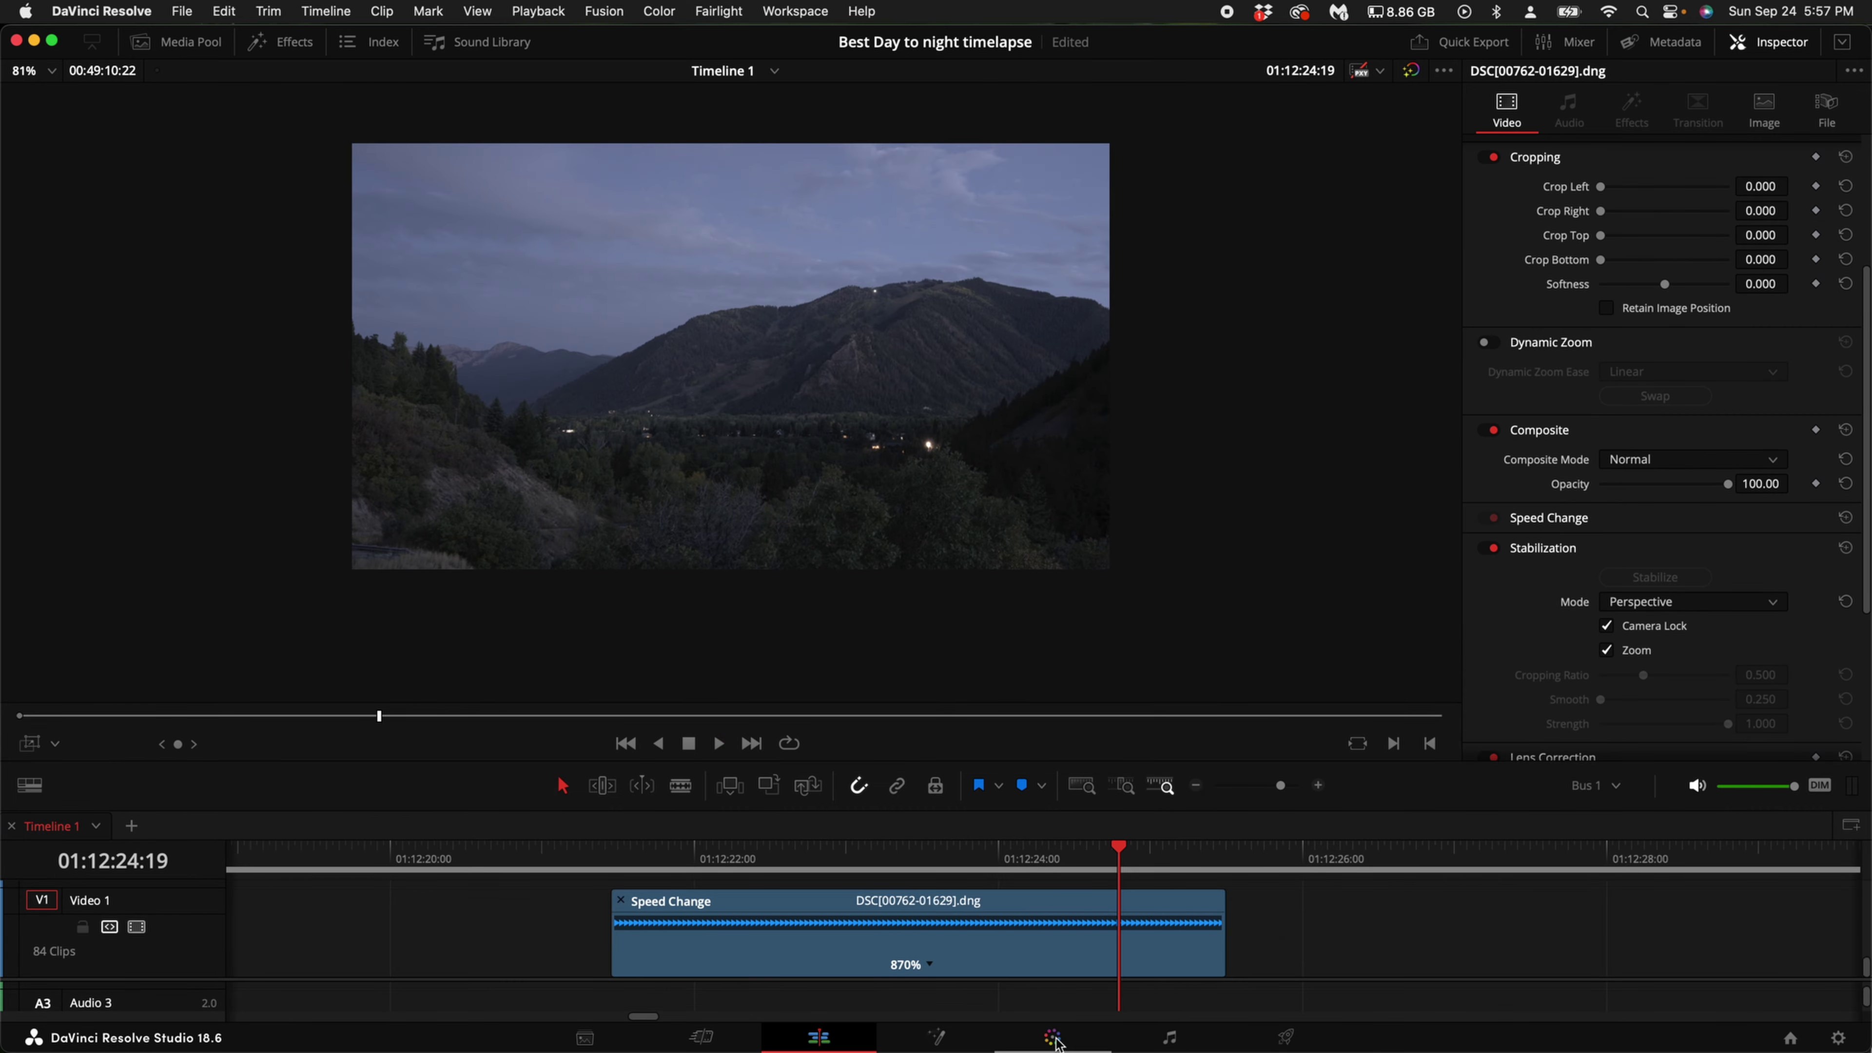
On the Color page, add serial nodes 02, 03 and 04 and select node 02
click(1054, 1039)
key(alt+s)
key(alt+s)
key(alt+s)
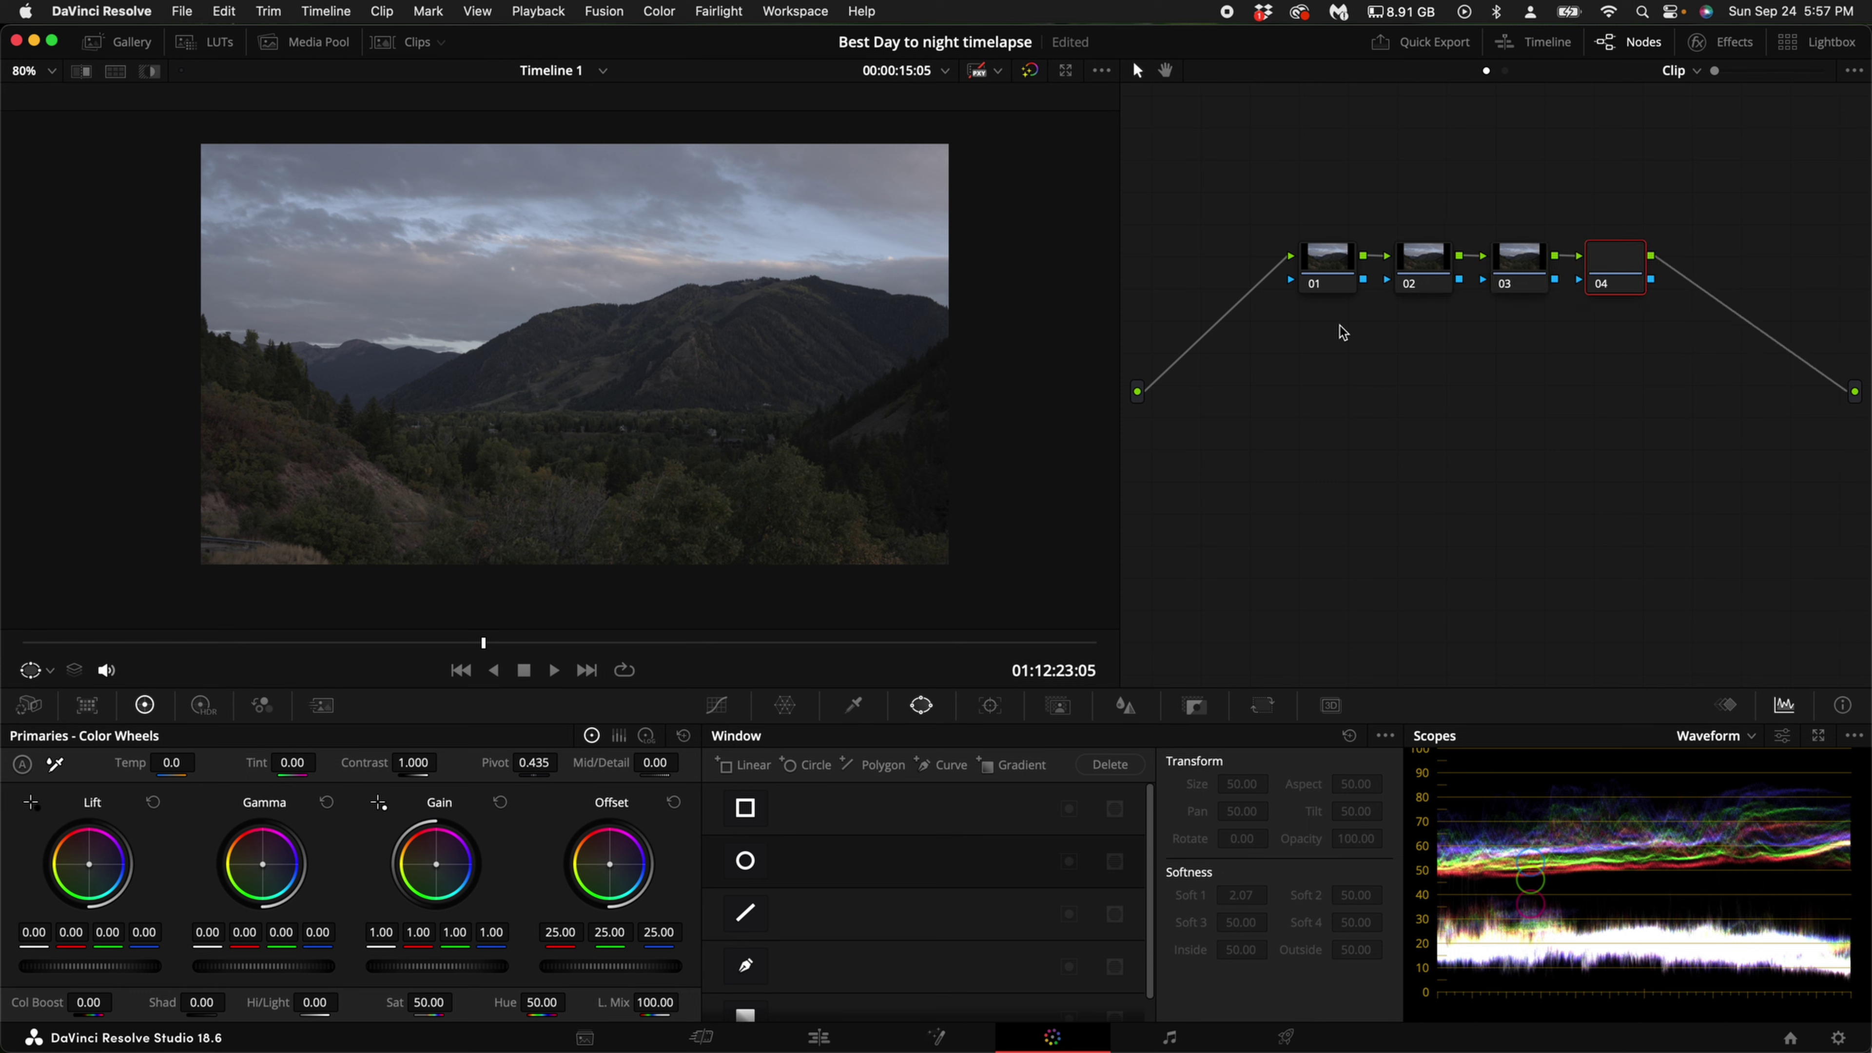
click(1436, 265)
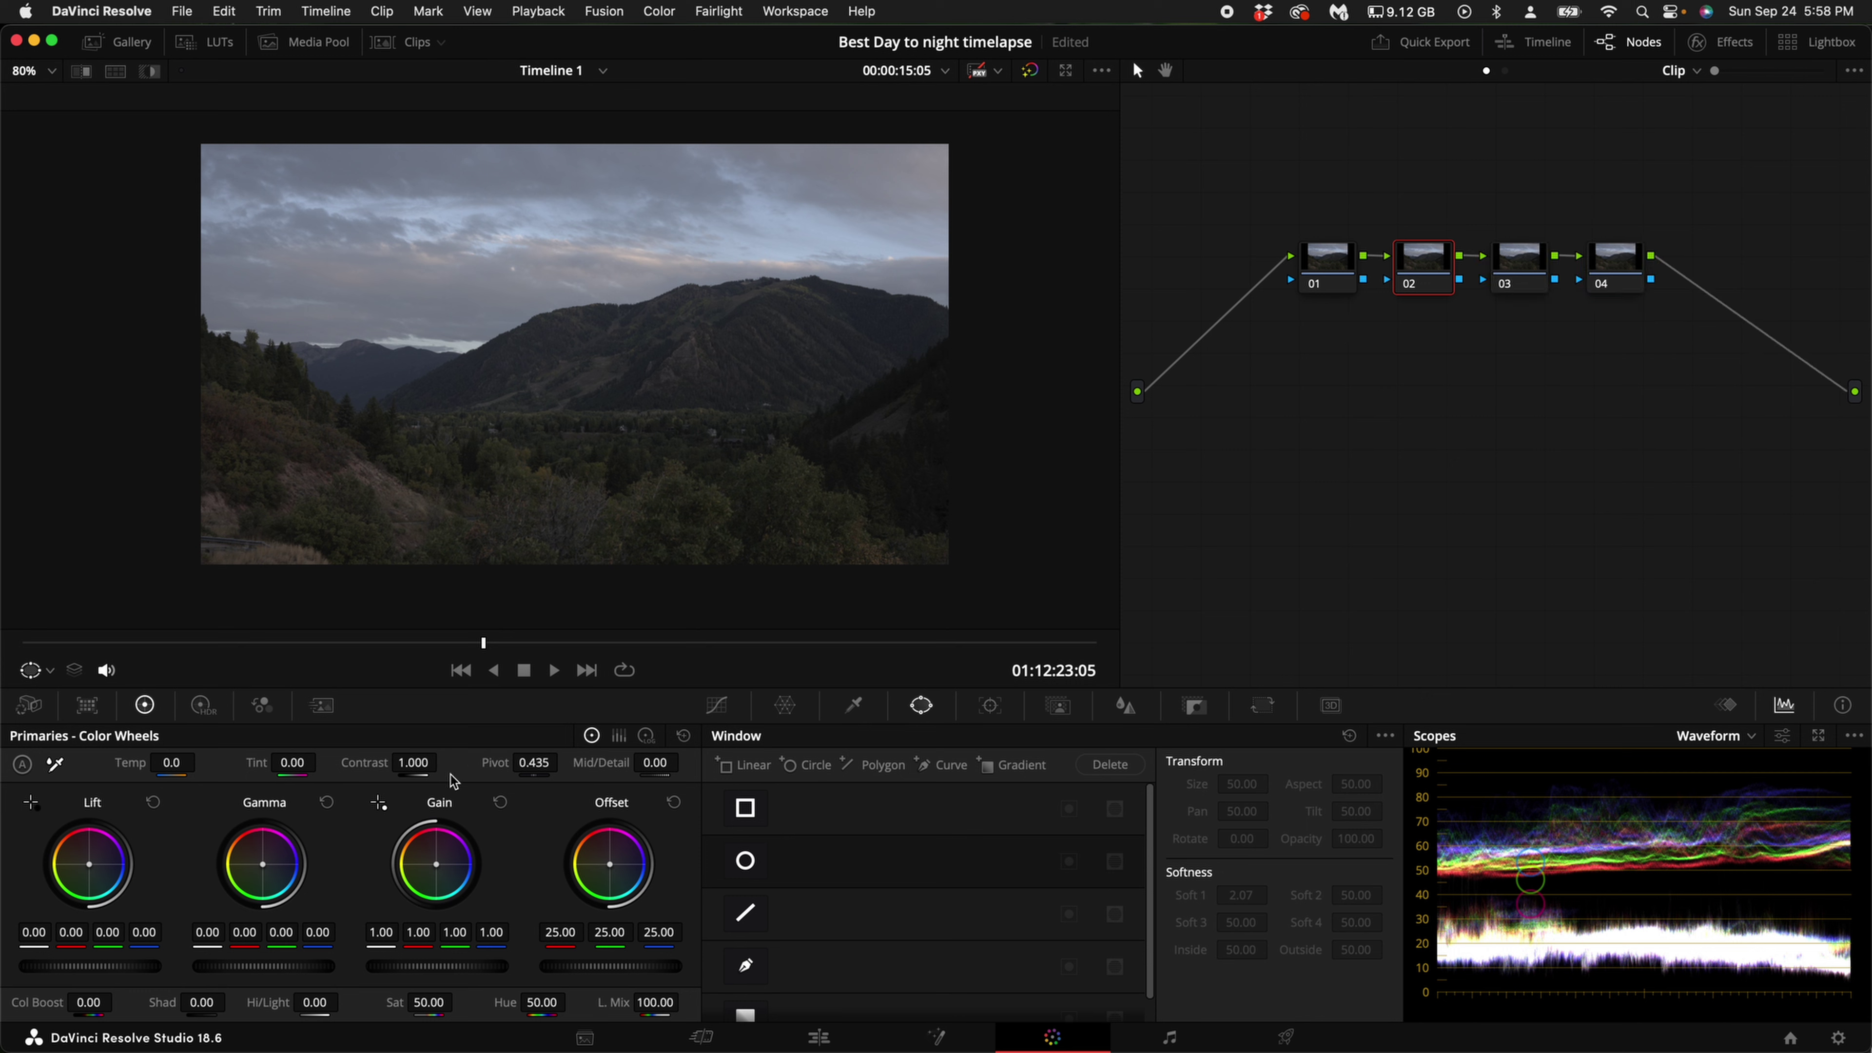
Give node 02 contrast 1.202 and saturation 88.80, and switch the scope to Vectorscope
drag(414, 763, 513, 780)
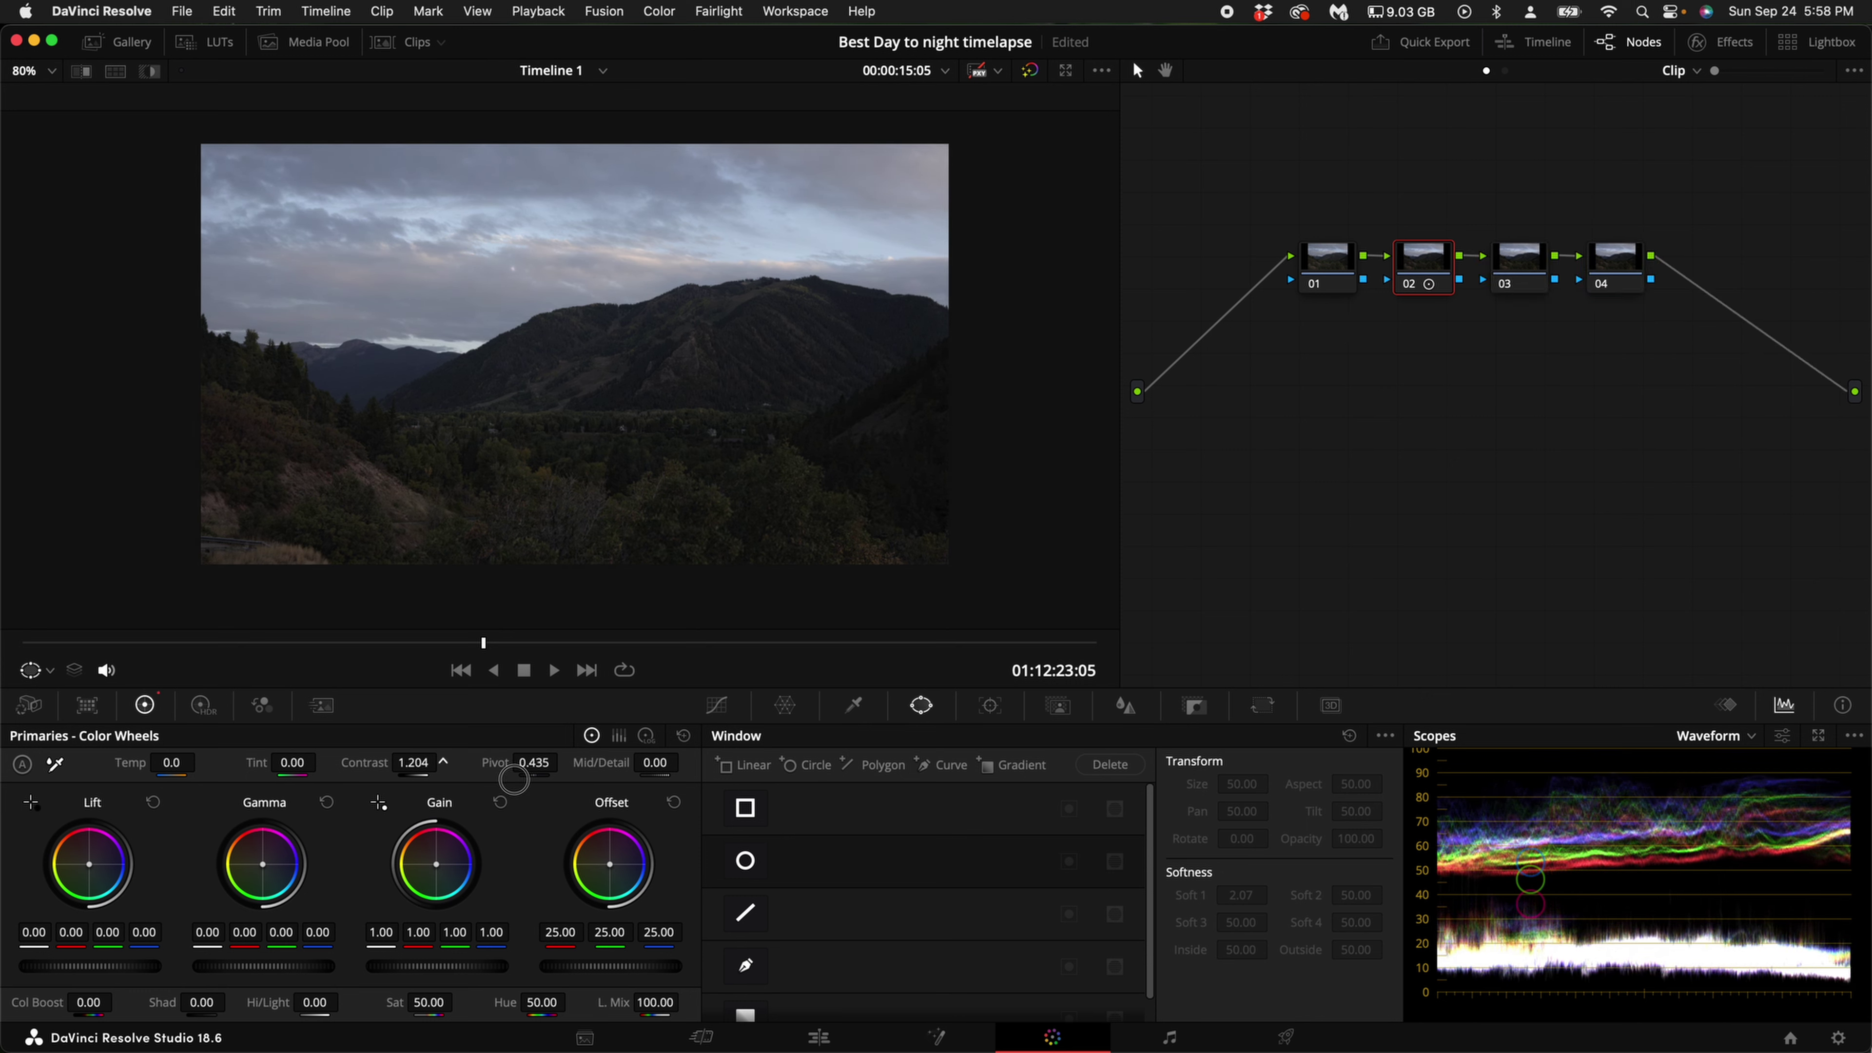
drag(430, 1001, 531, 1003)
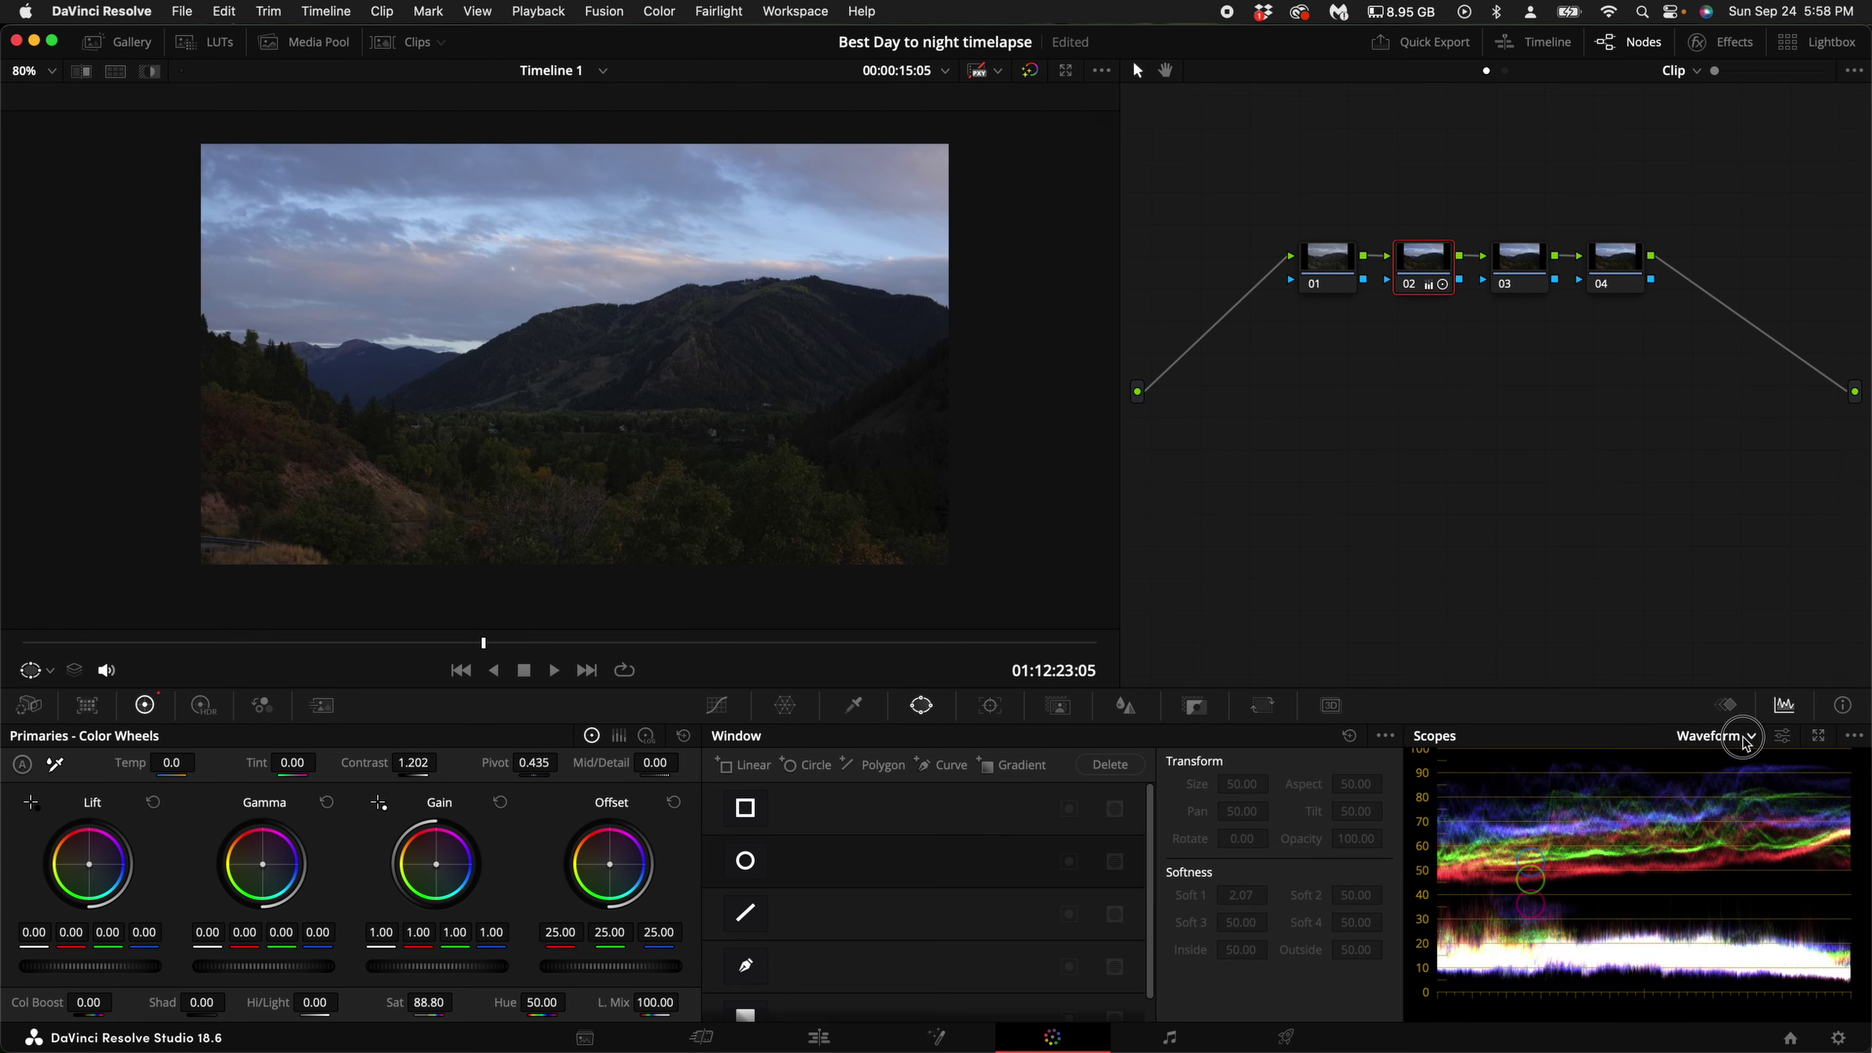
click(1728, 736)
click(1736, 805)
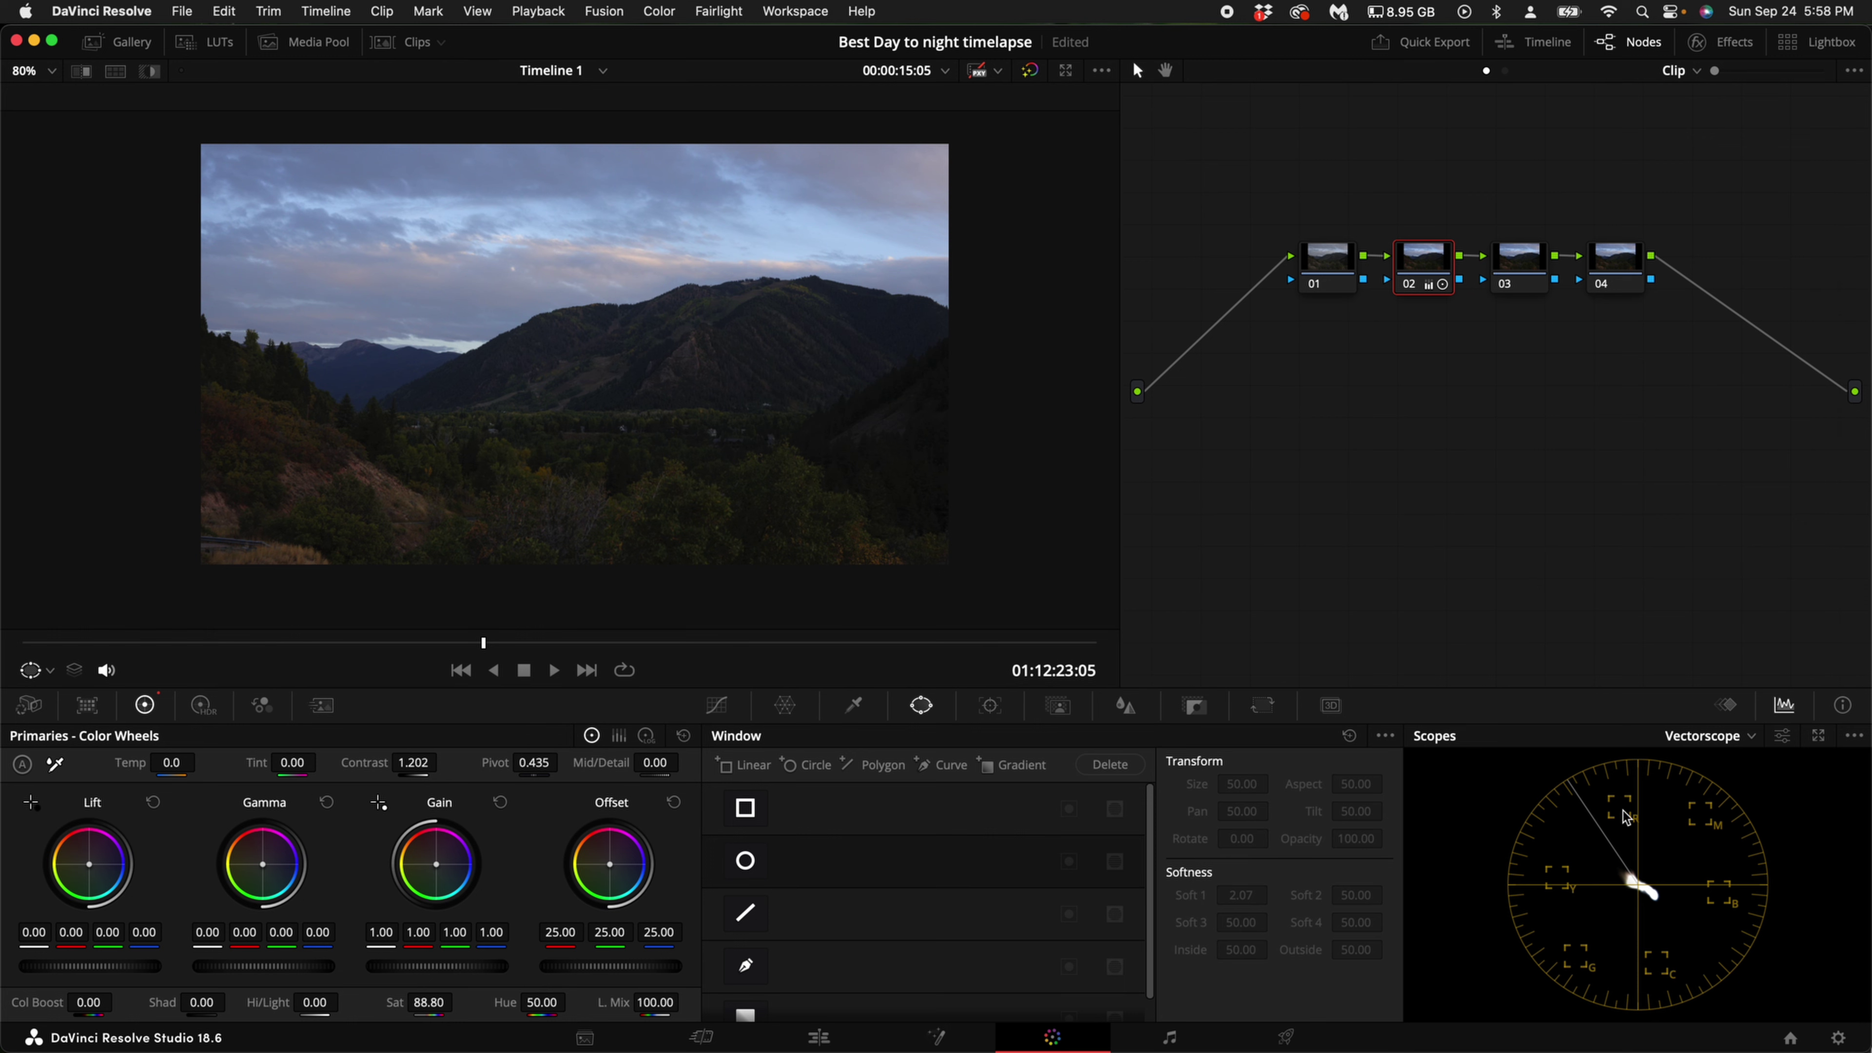
key(shift+Left)
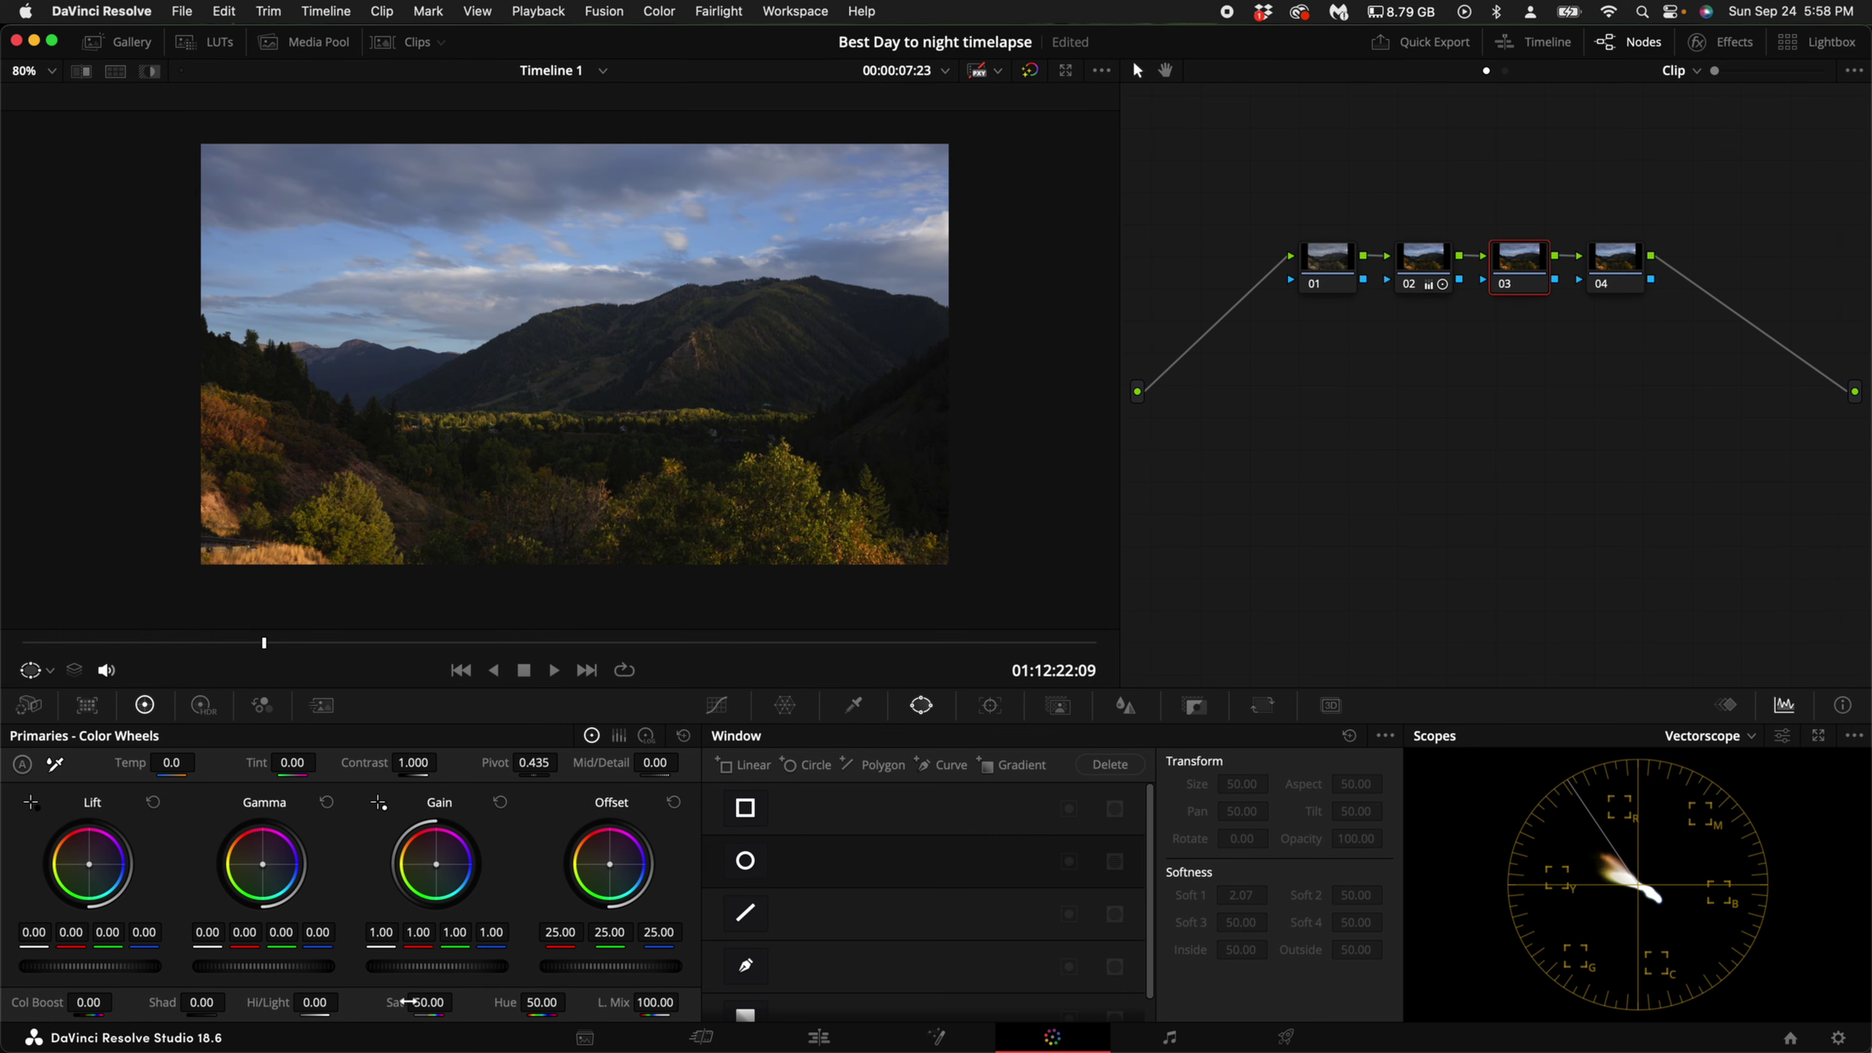
Raise node 03 saturation to 67.20 and apply FENN X 9 LUT on node 04 at key output 0.481
drag(417, 1006, 502, 1010)
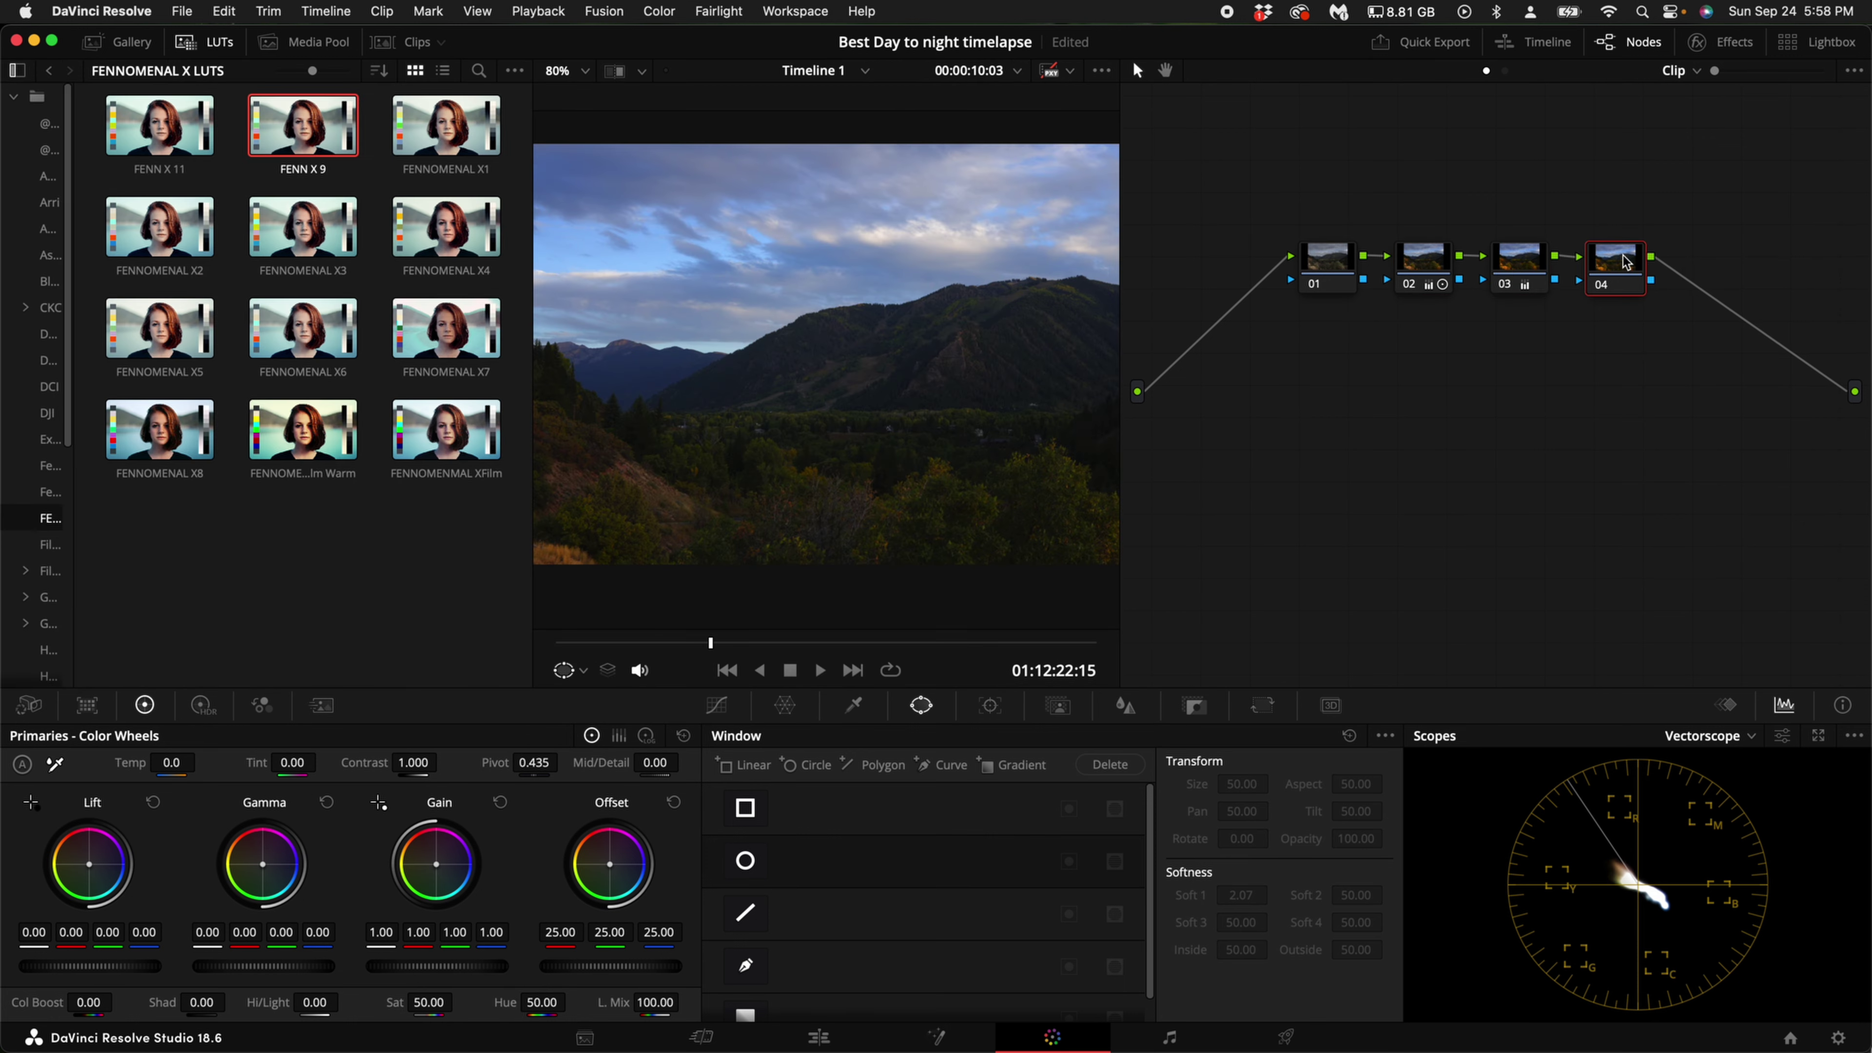
double_click(451, 225)
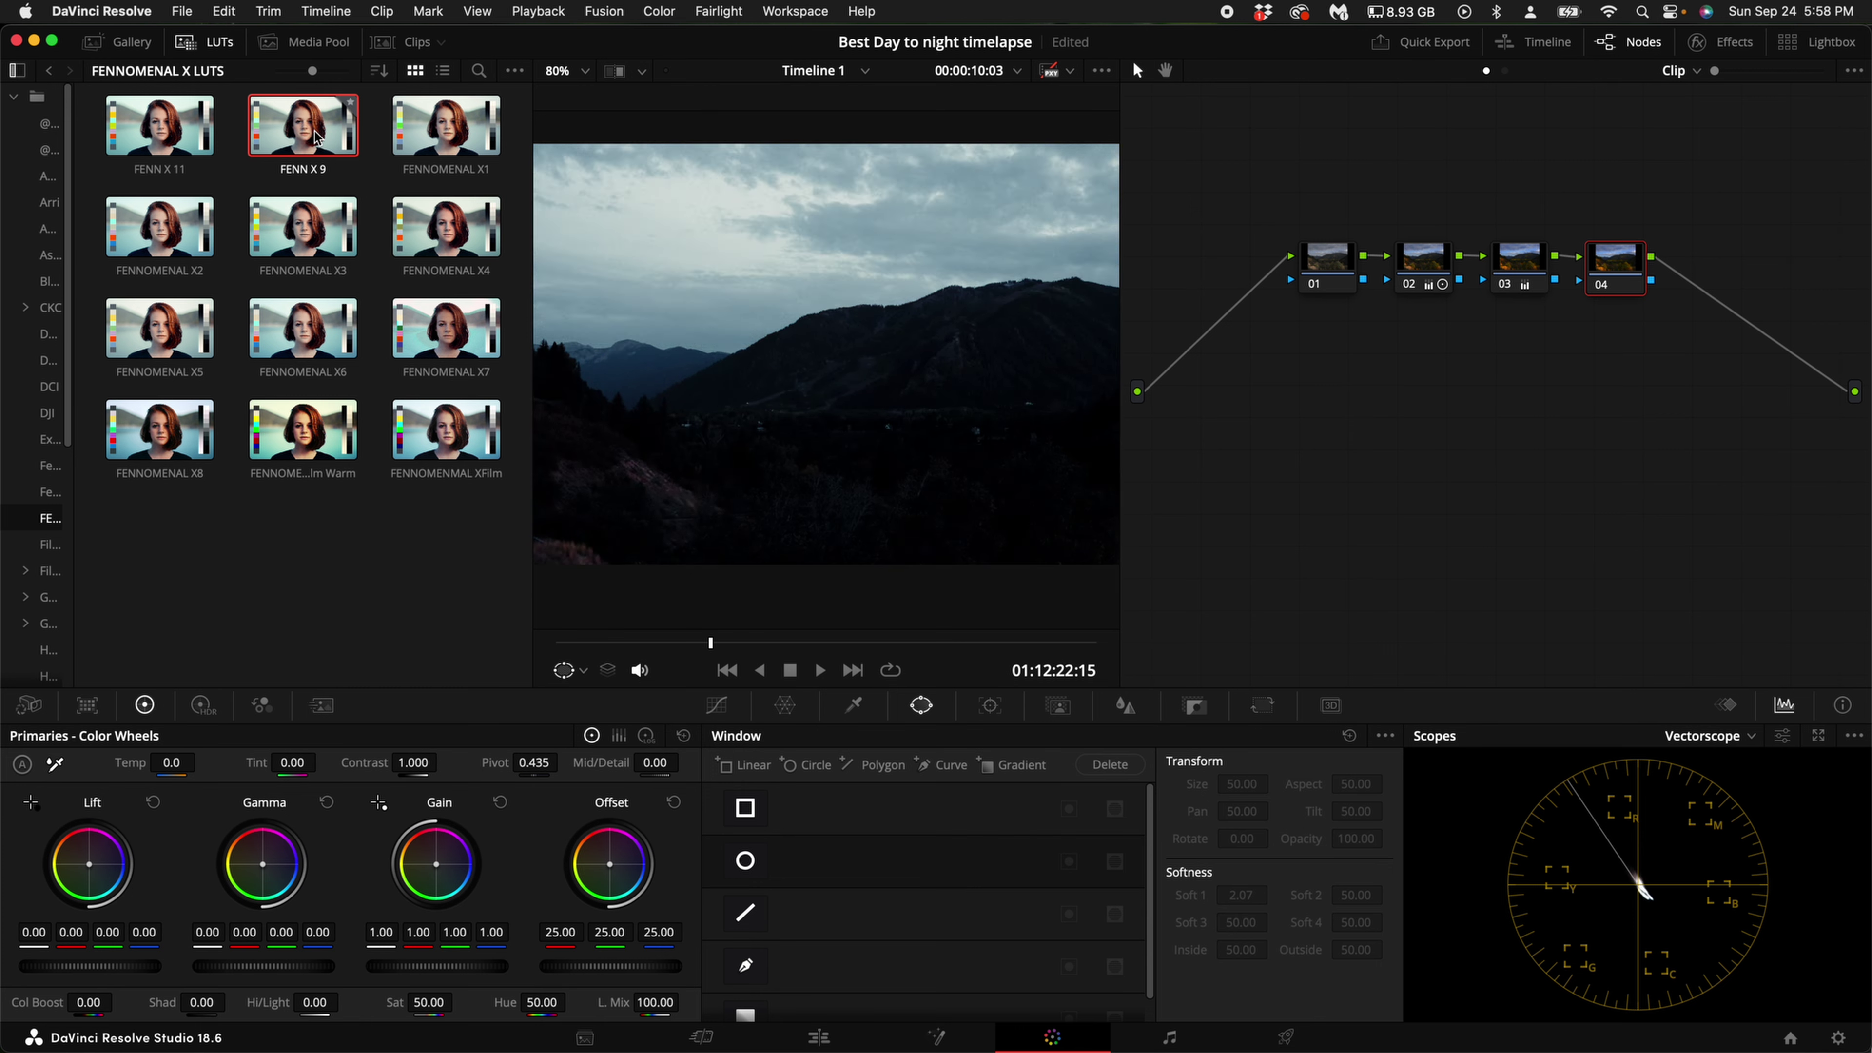
click(204, 41)
click(1194, 706)
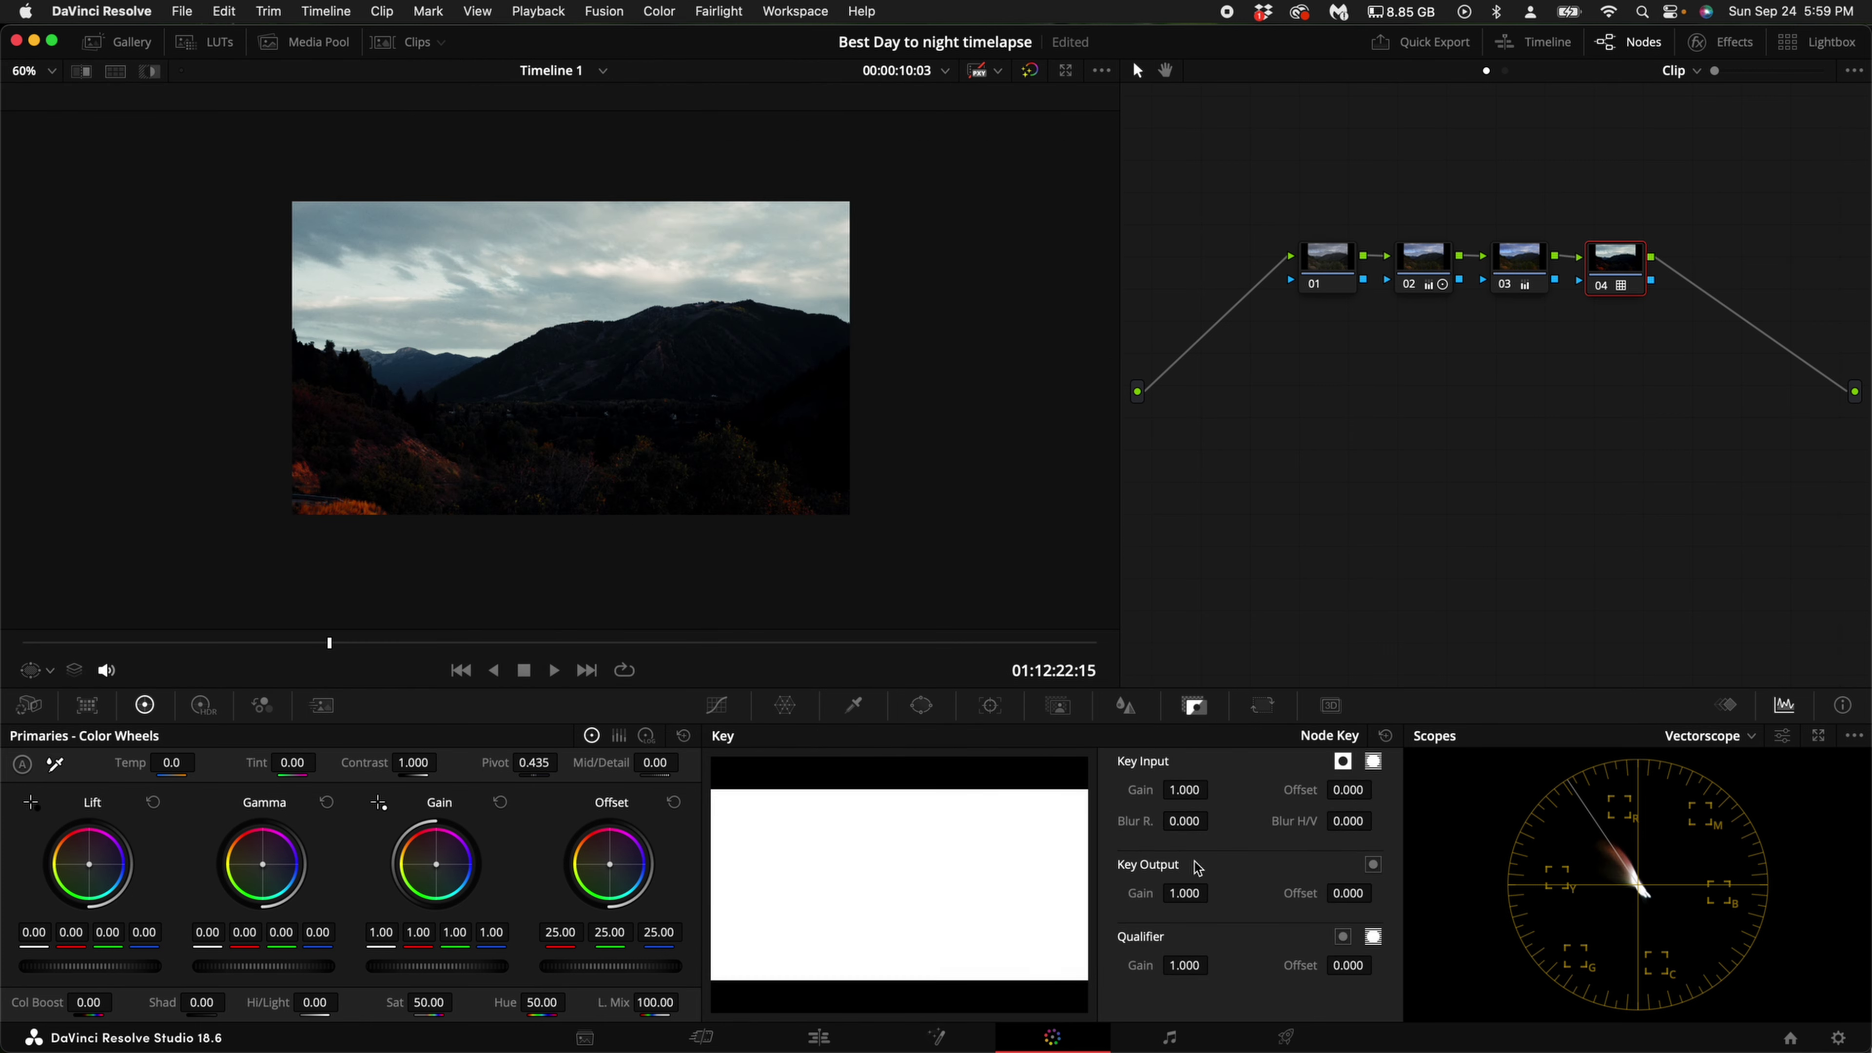
mouse_move(1188, 895)
mouse_down()
mouse_move(1120, 896)
mouse_move(1214, 890)
mouse_up()
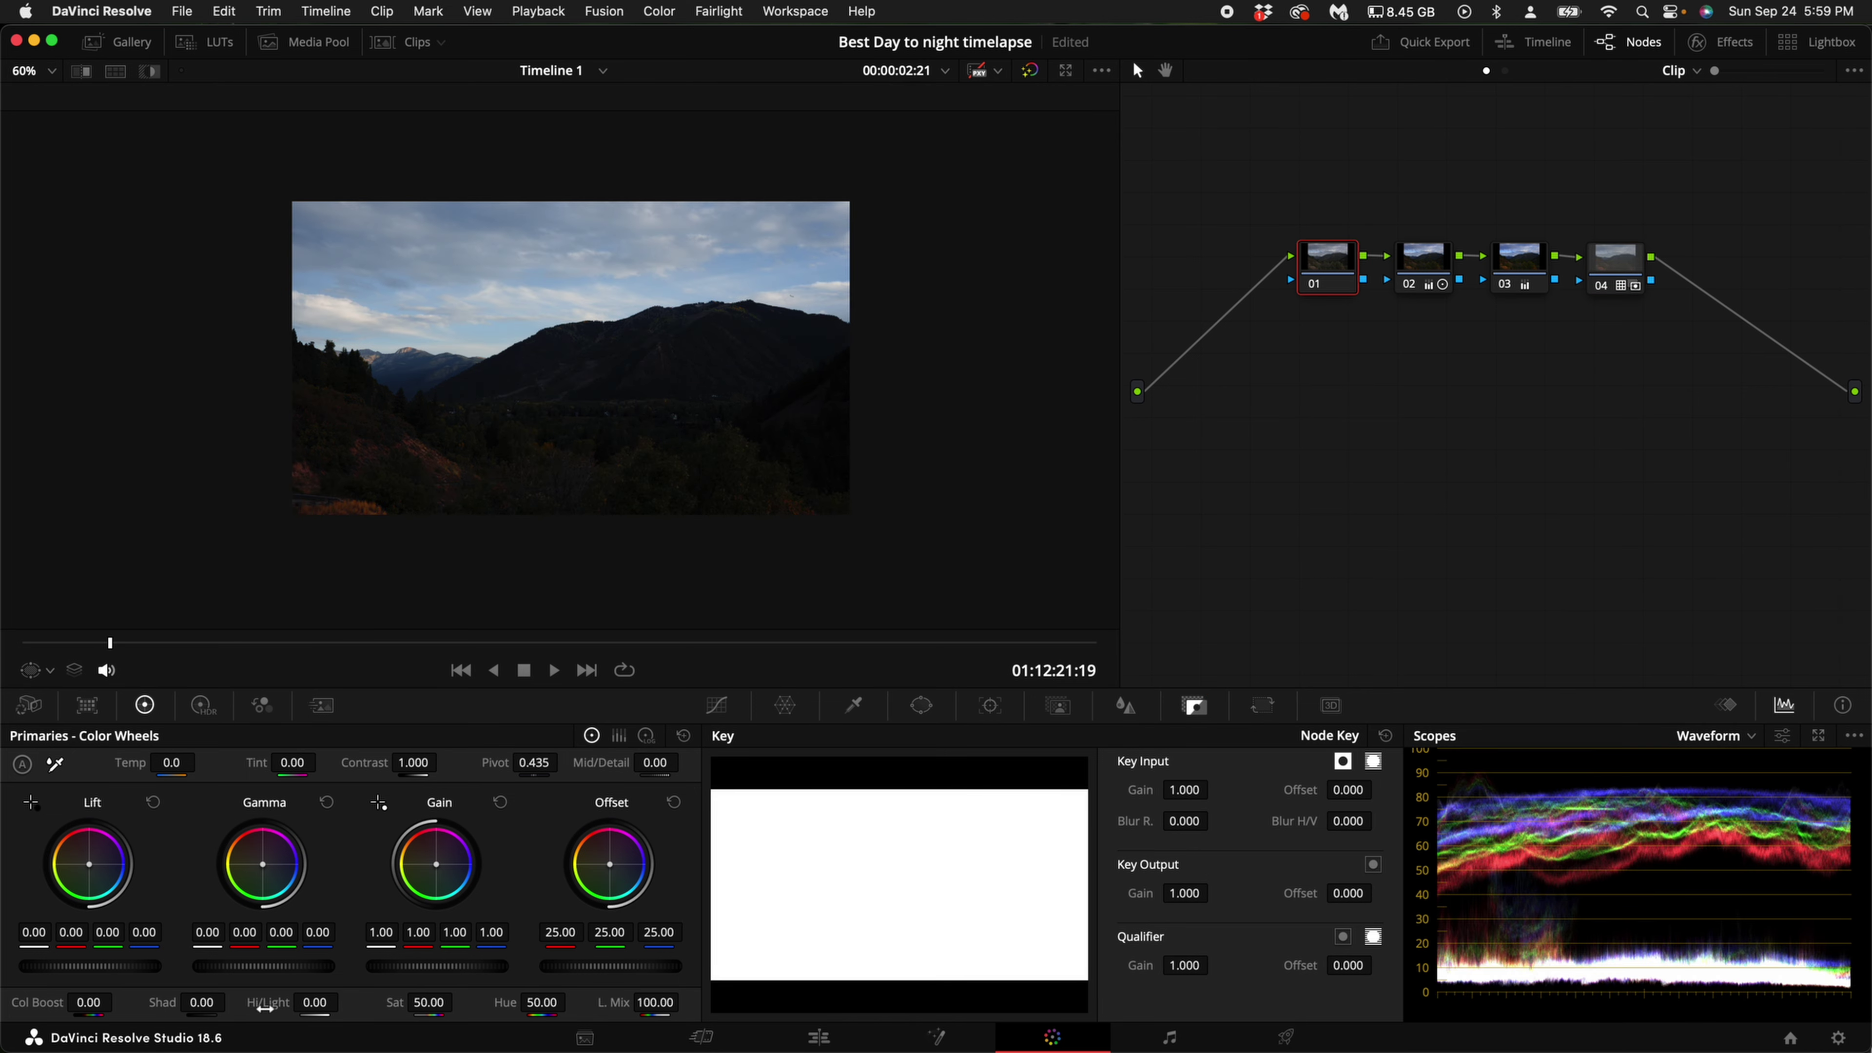
Lift node 01 shadows to 45, then zoom the viewer to 999% on the night frame to inspect noise
drag(201, 1003, 269, 1012)
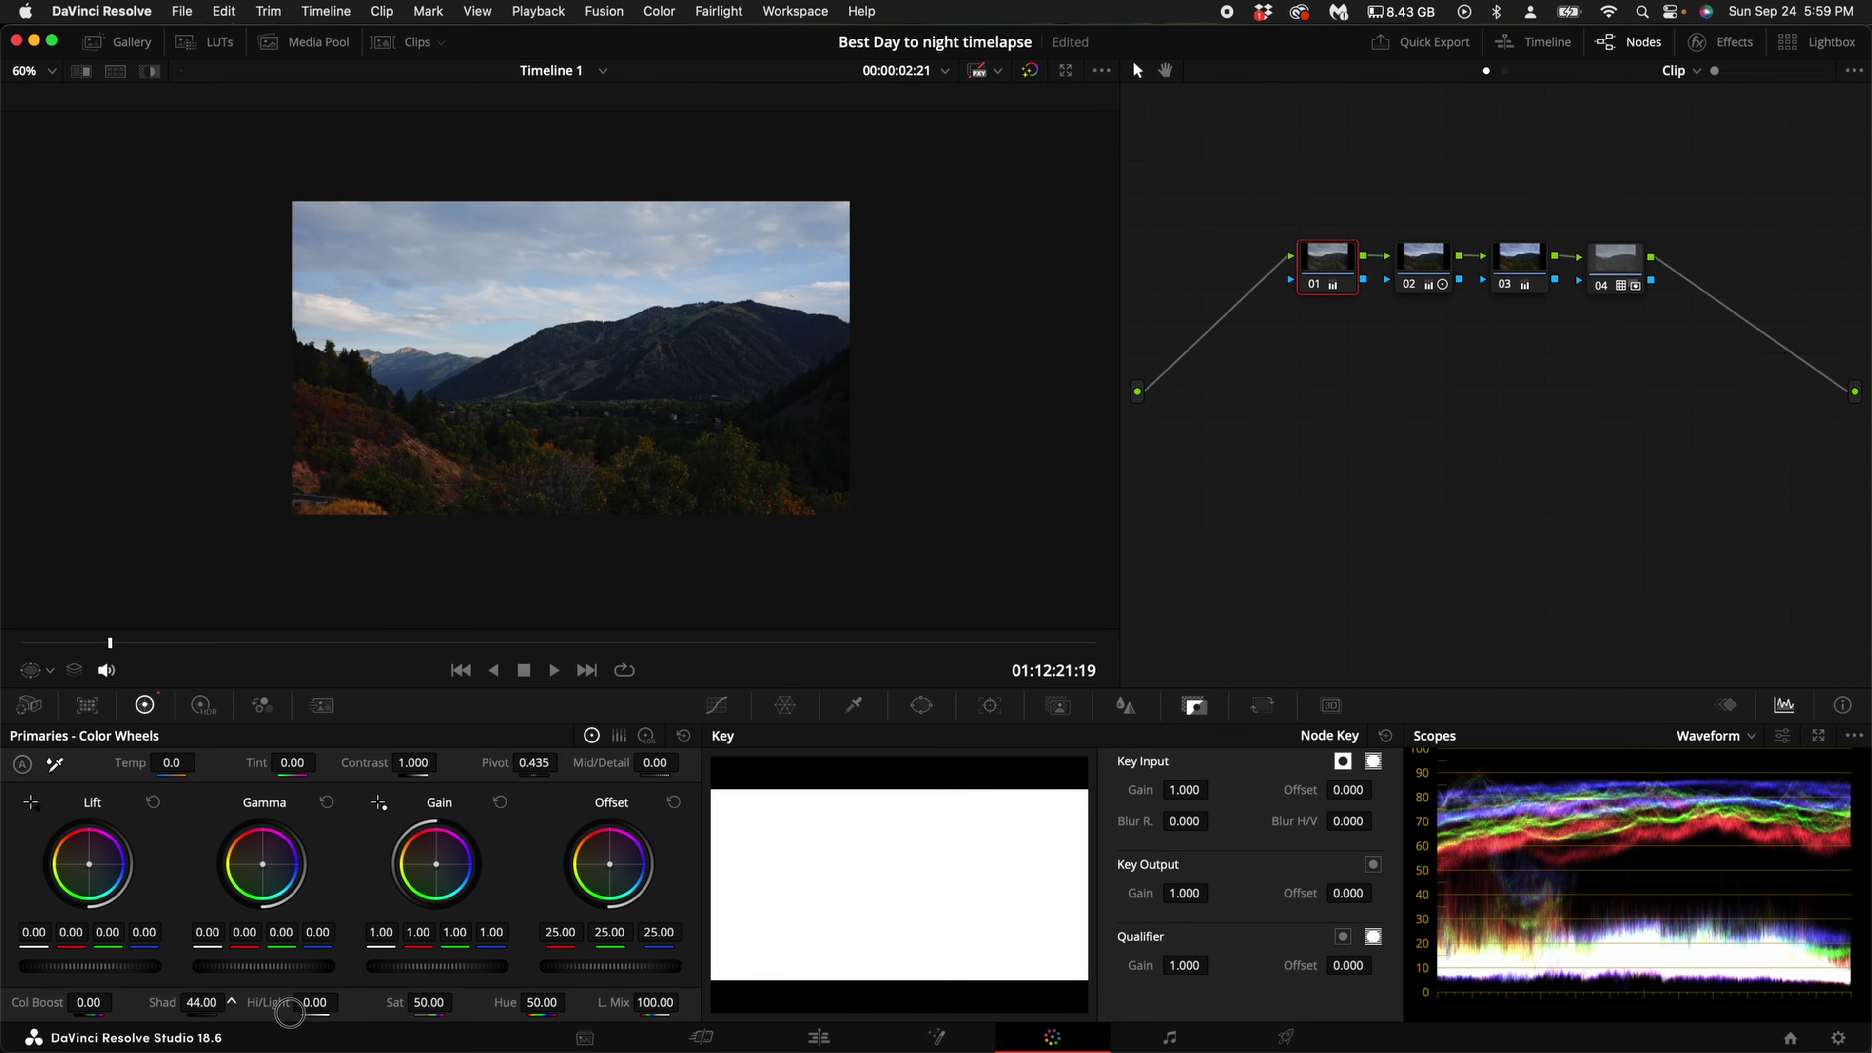
drag(1014, 642, 1086, 649)
scroll(595, 421, up, 5)
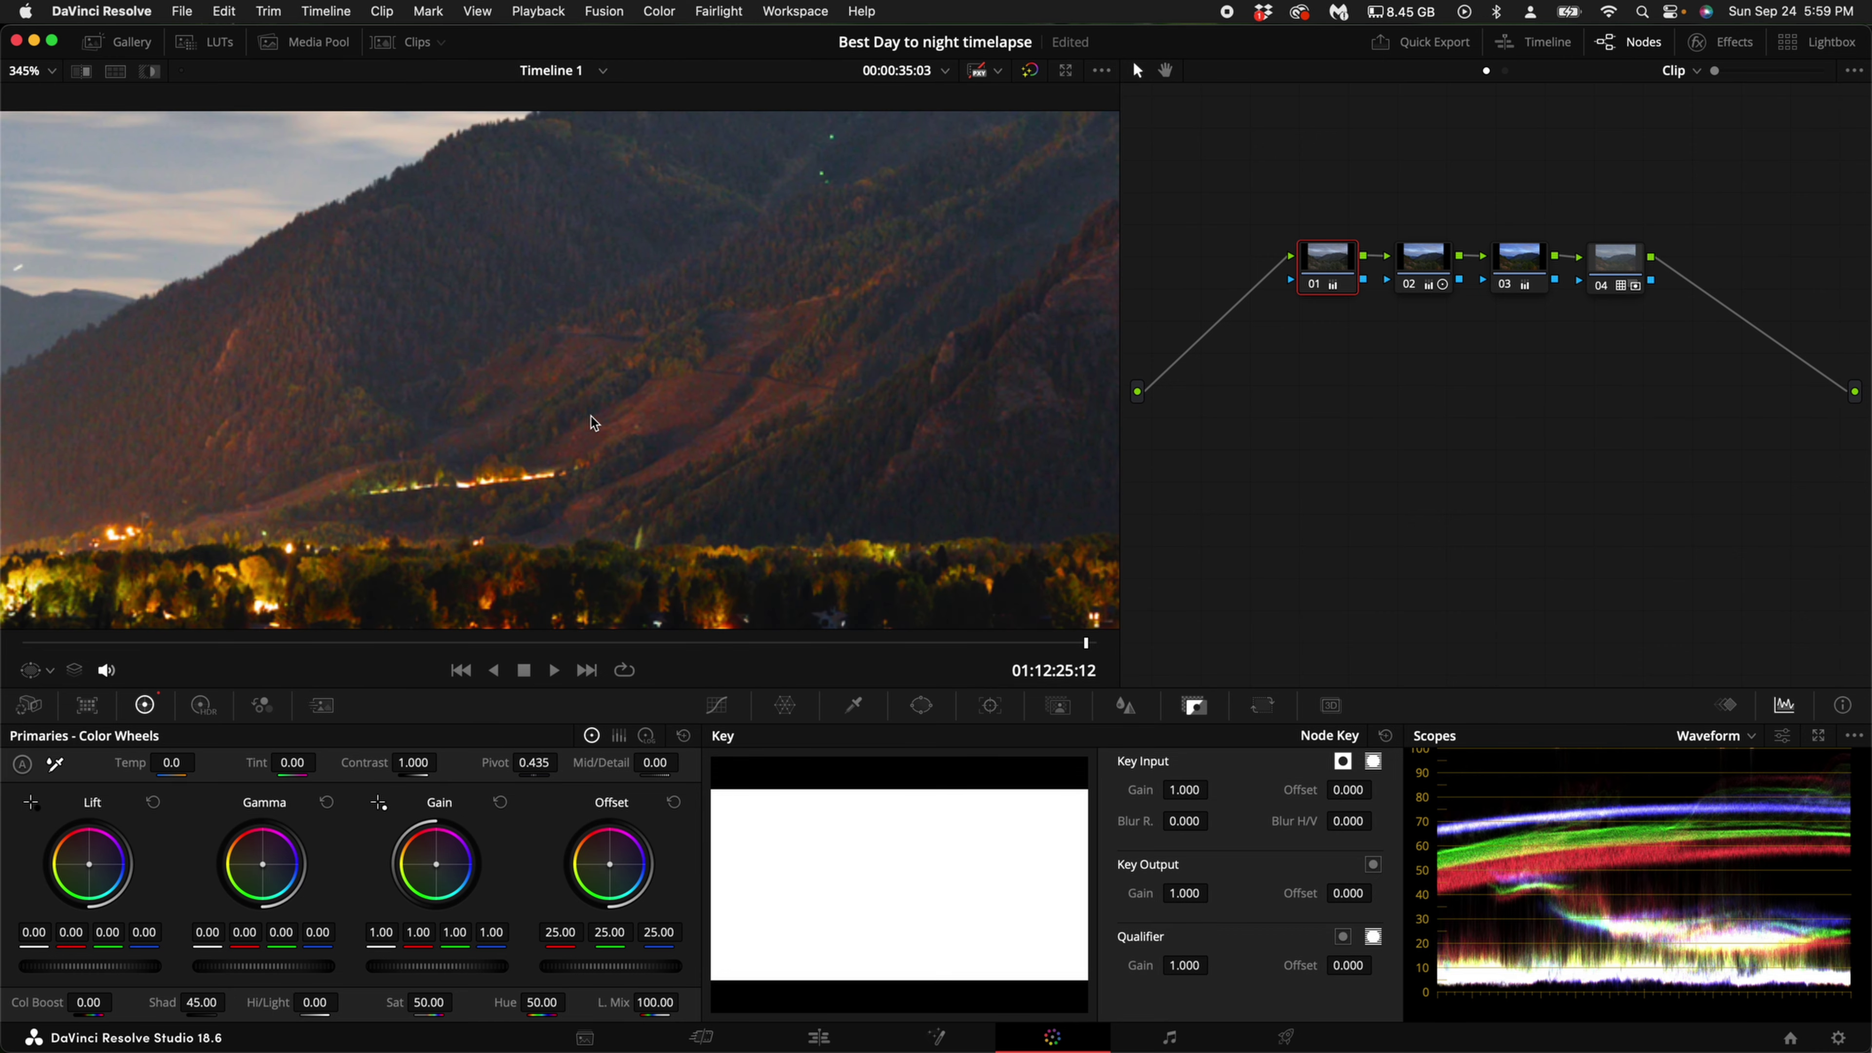
scroll(591, 417, up, 1)
drag(376, 395, 703, 435)
scroll(908, 424, up, 5)
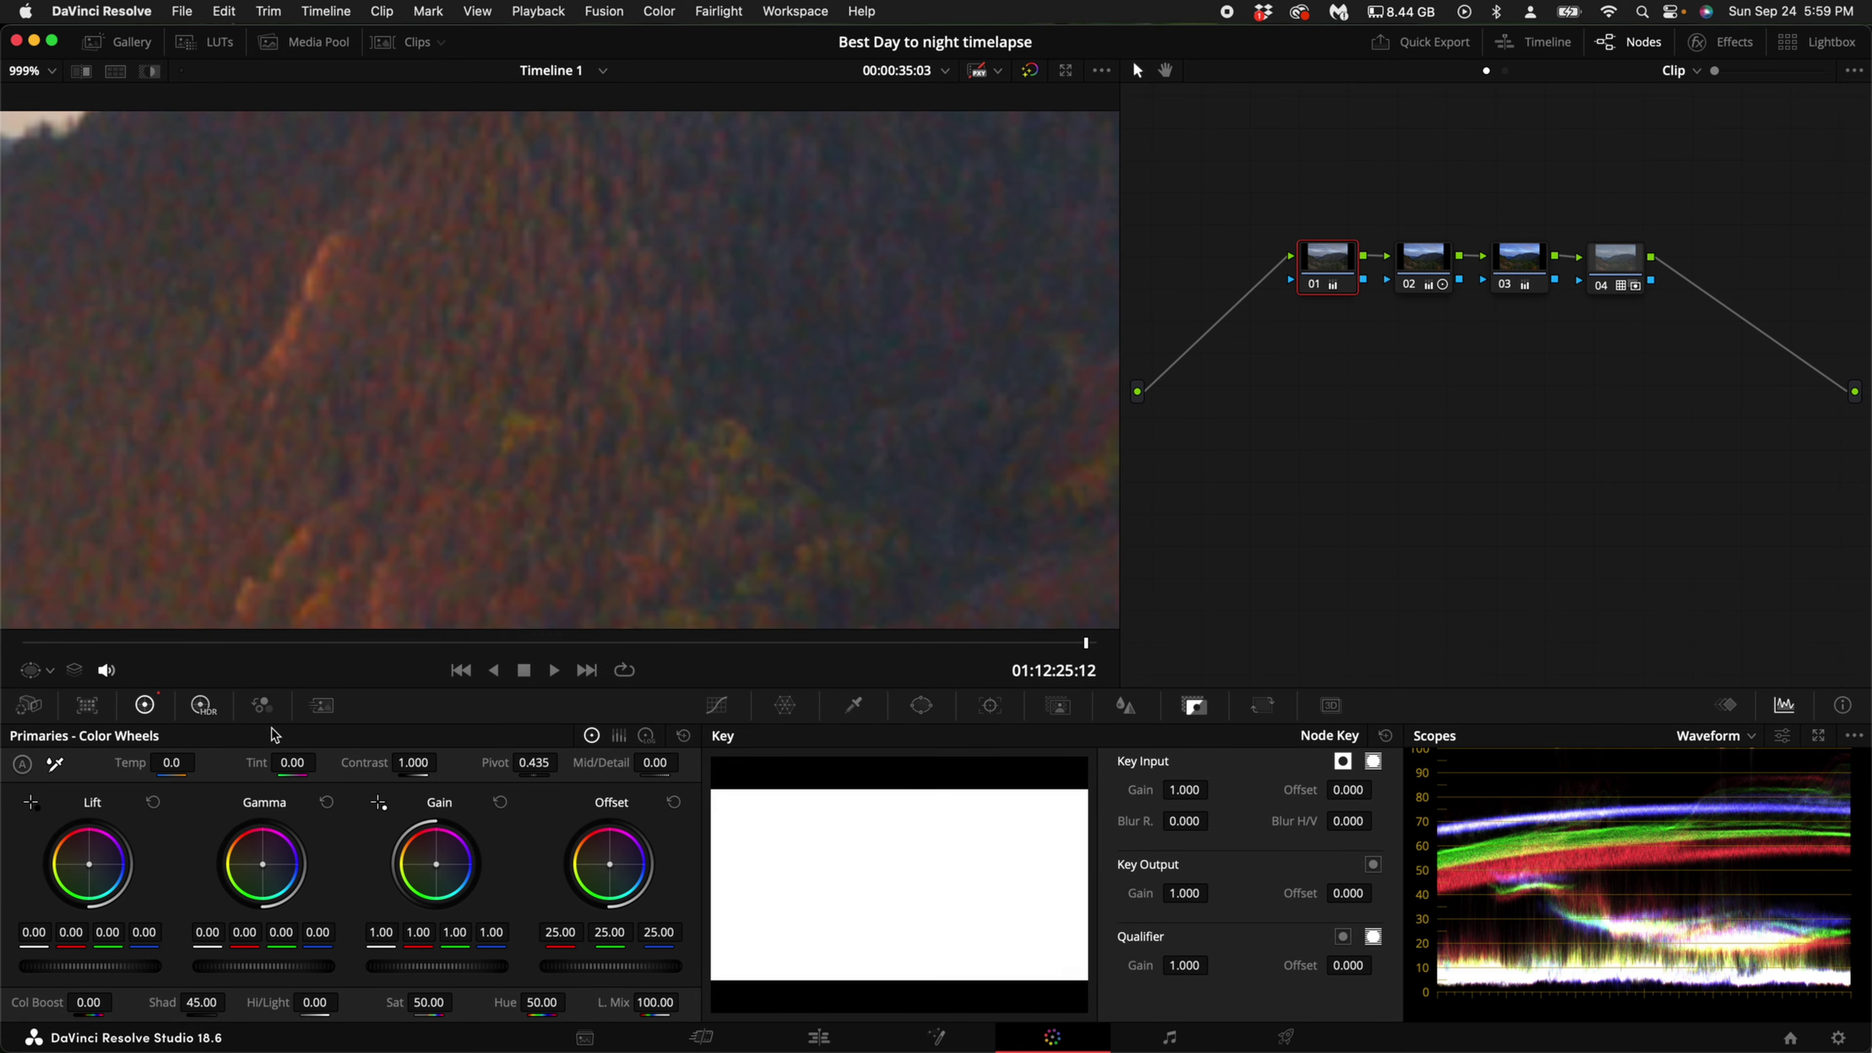
click(322, 706)
Set temporal noise reduction to 2 frames, Better motion estimation, and raise its luma/chroma threshold
click(133, 790)
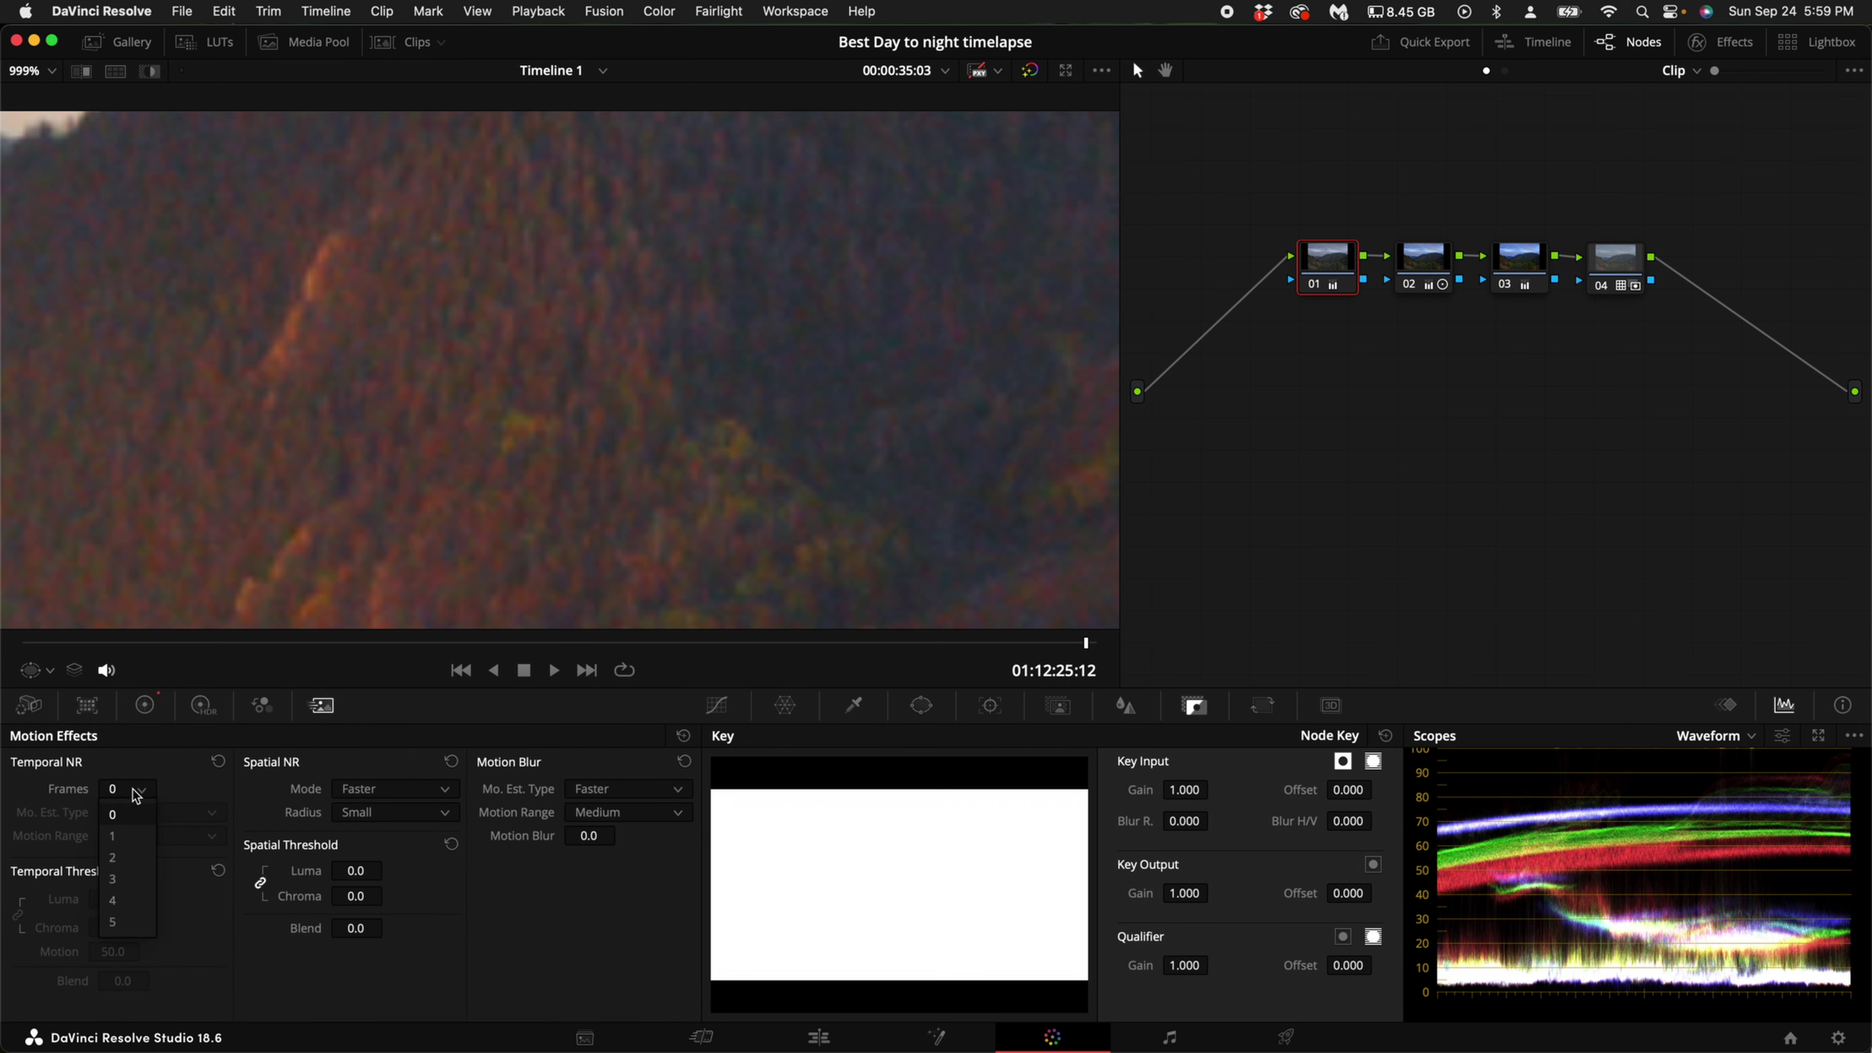
click(137, 856)
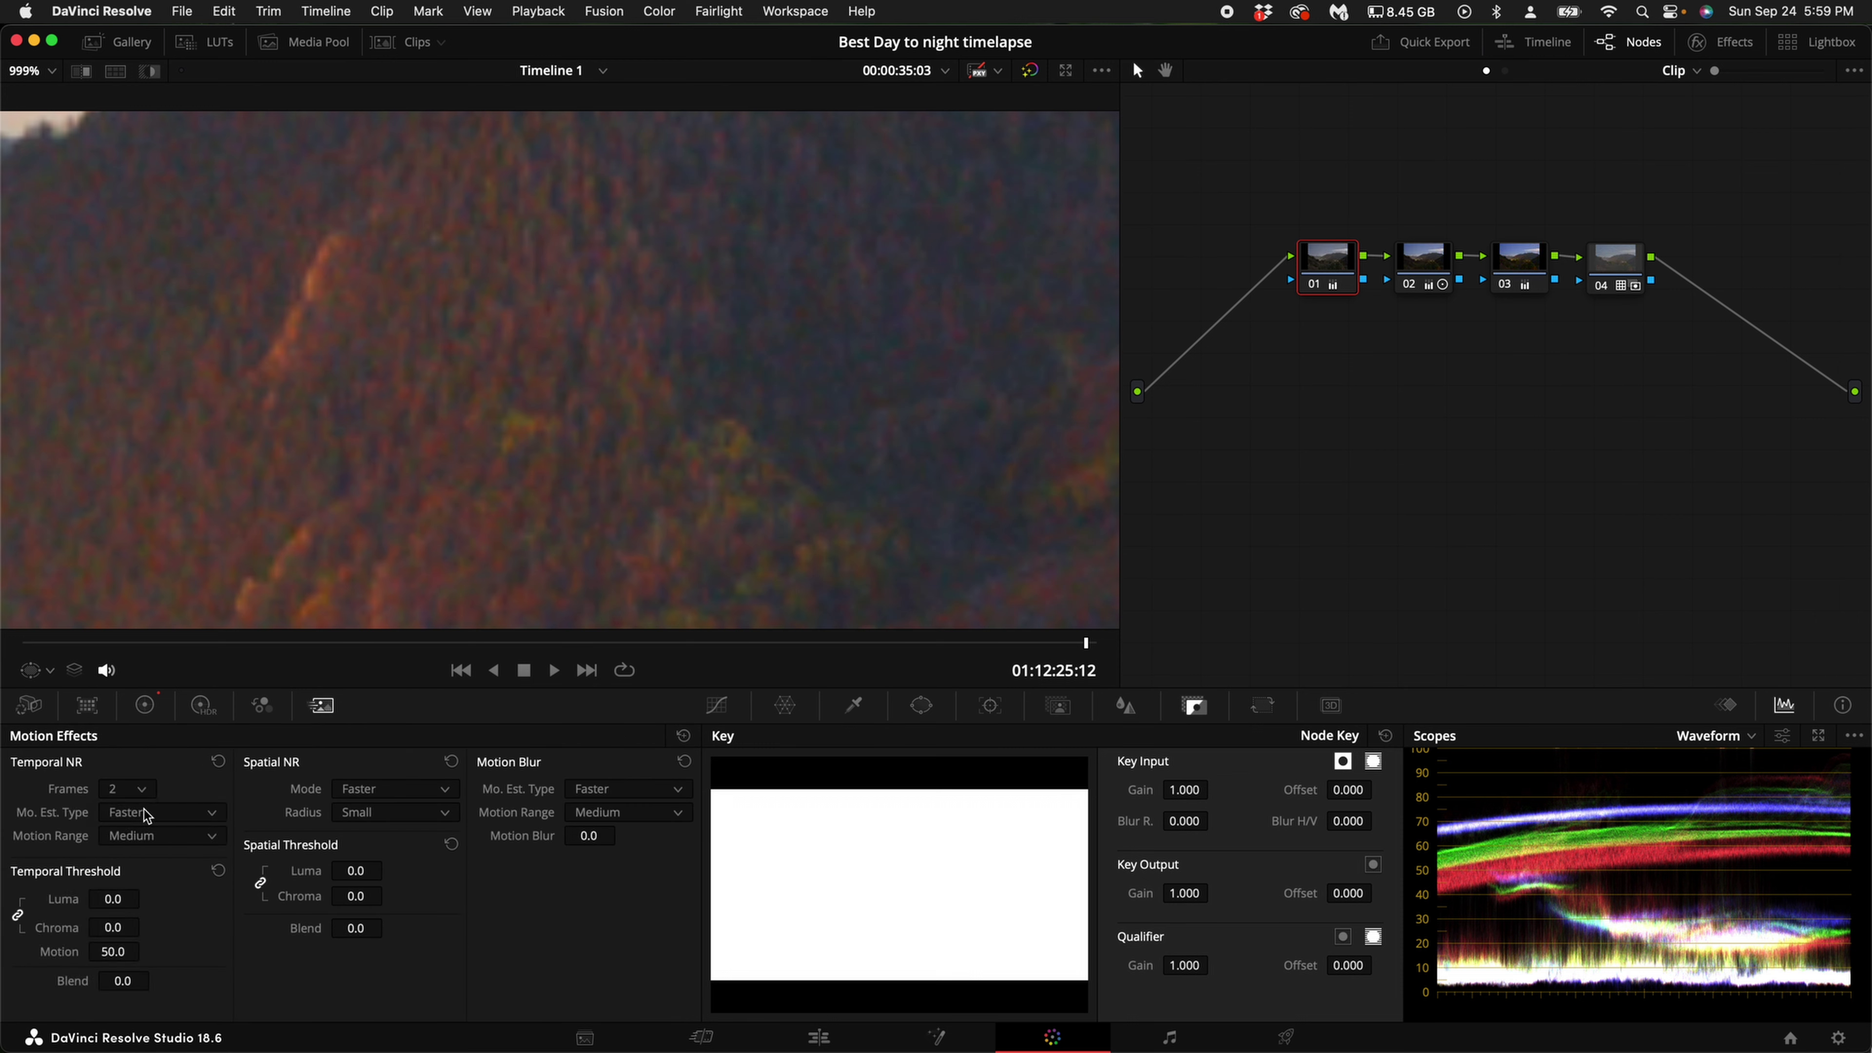
click(143, 809)
click(151, 861)
drag(125, 901, 164, 905)
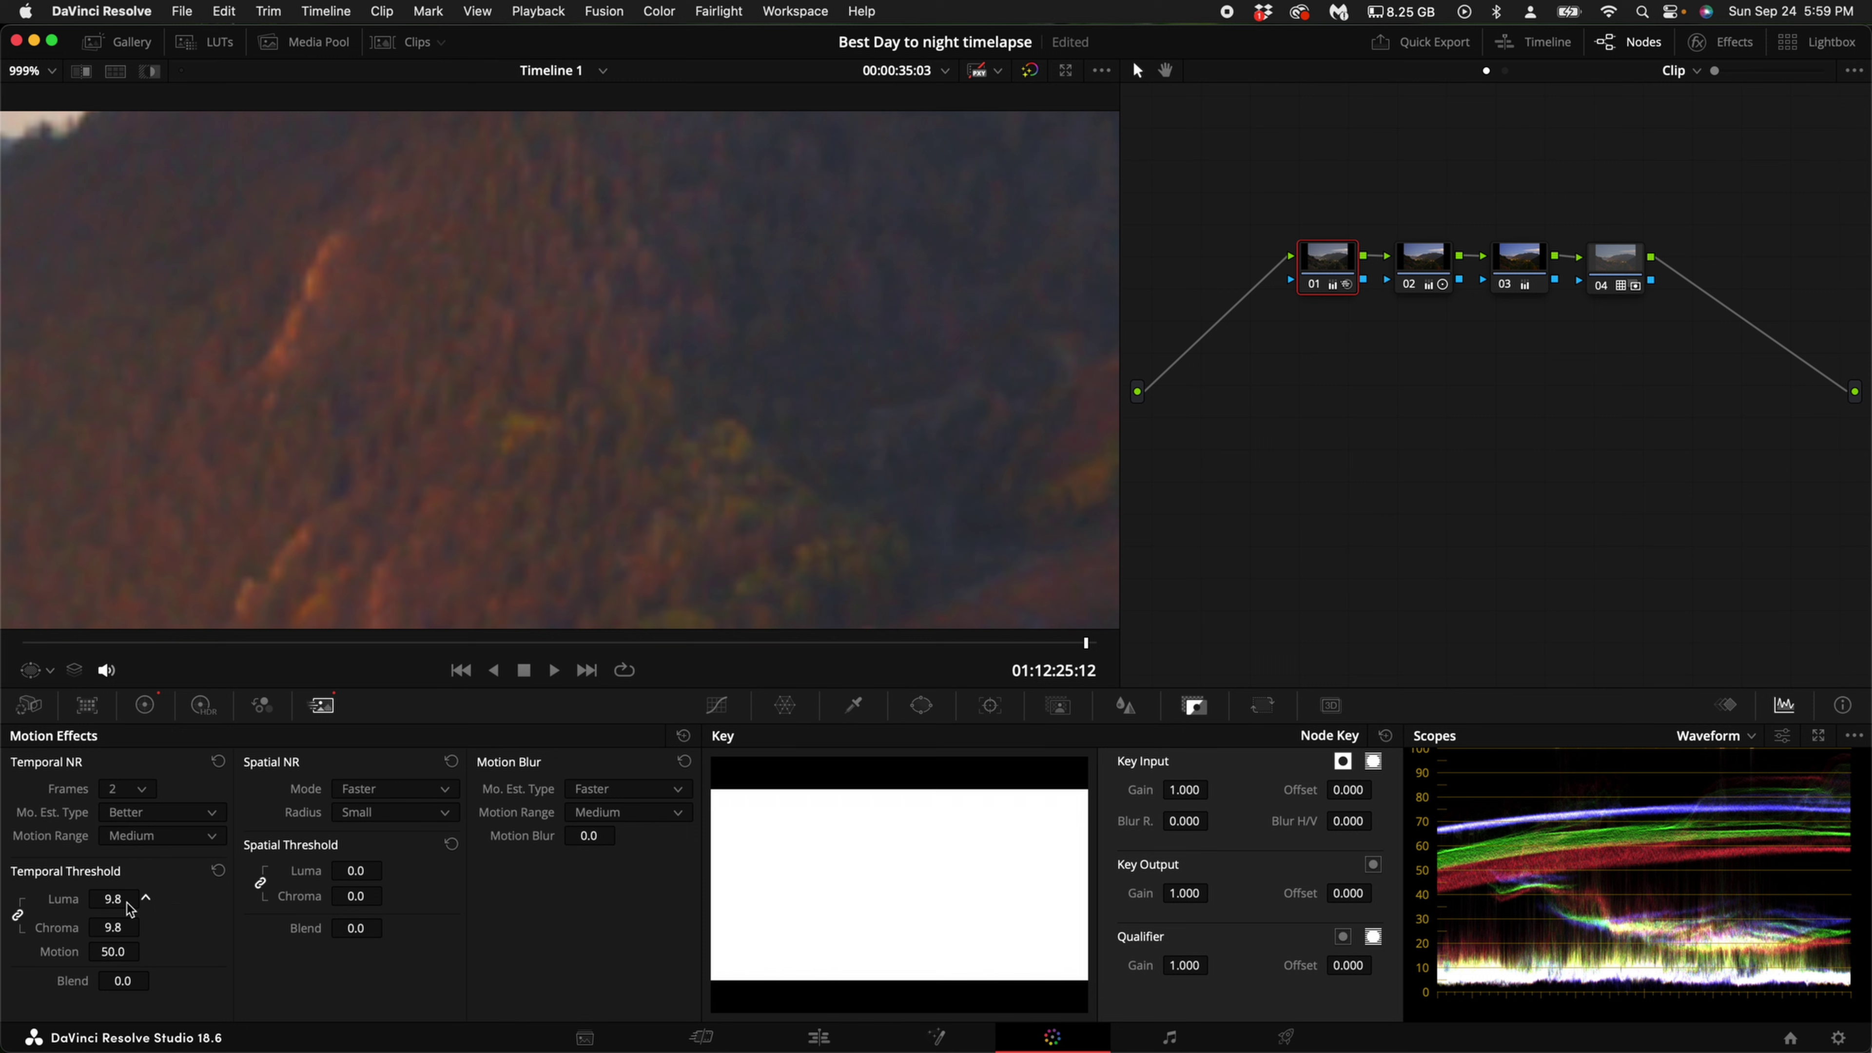
Set spatial noise reduction to Better mode, Medium radius, and raise its luma/chroma threshold
click(373, 788)
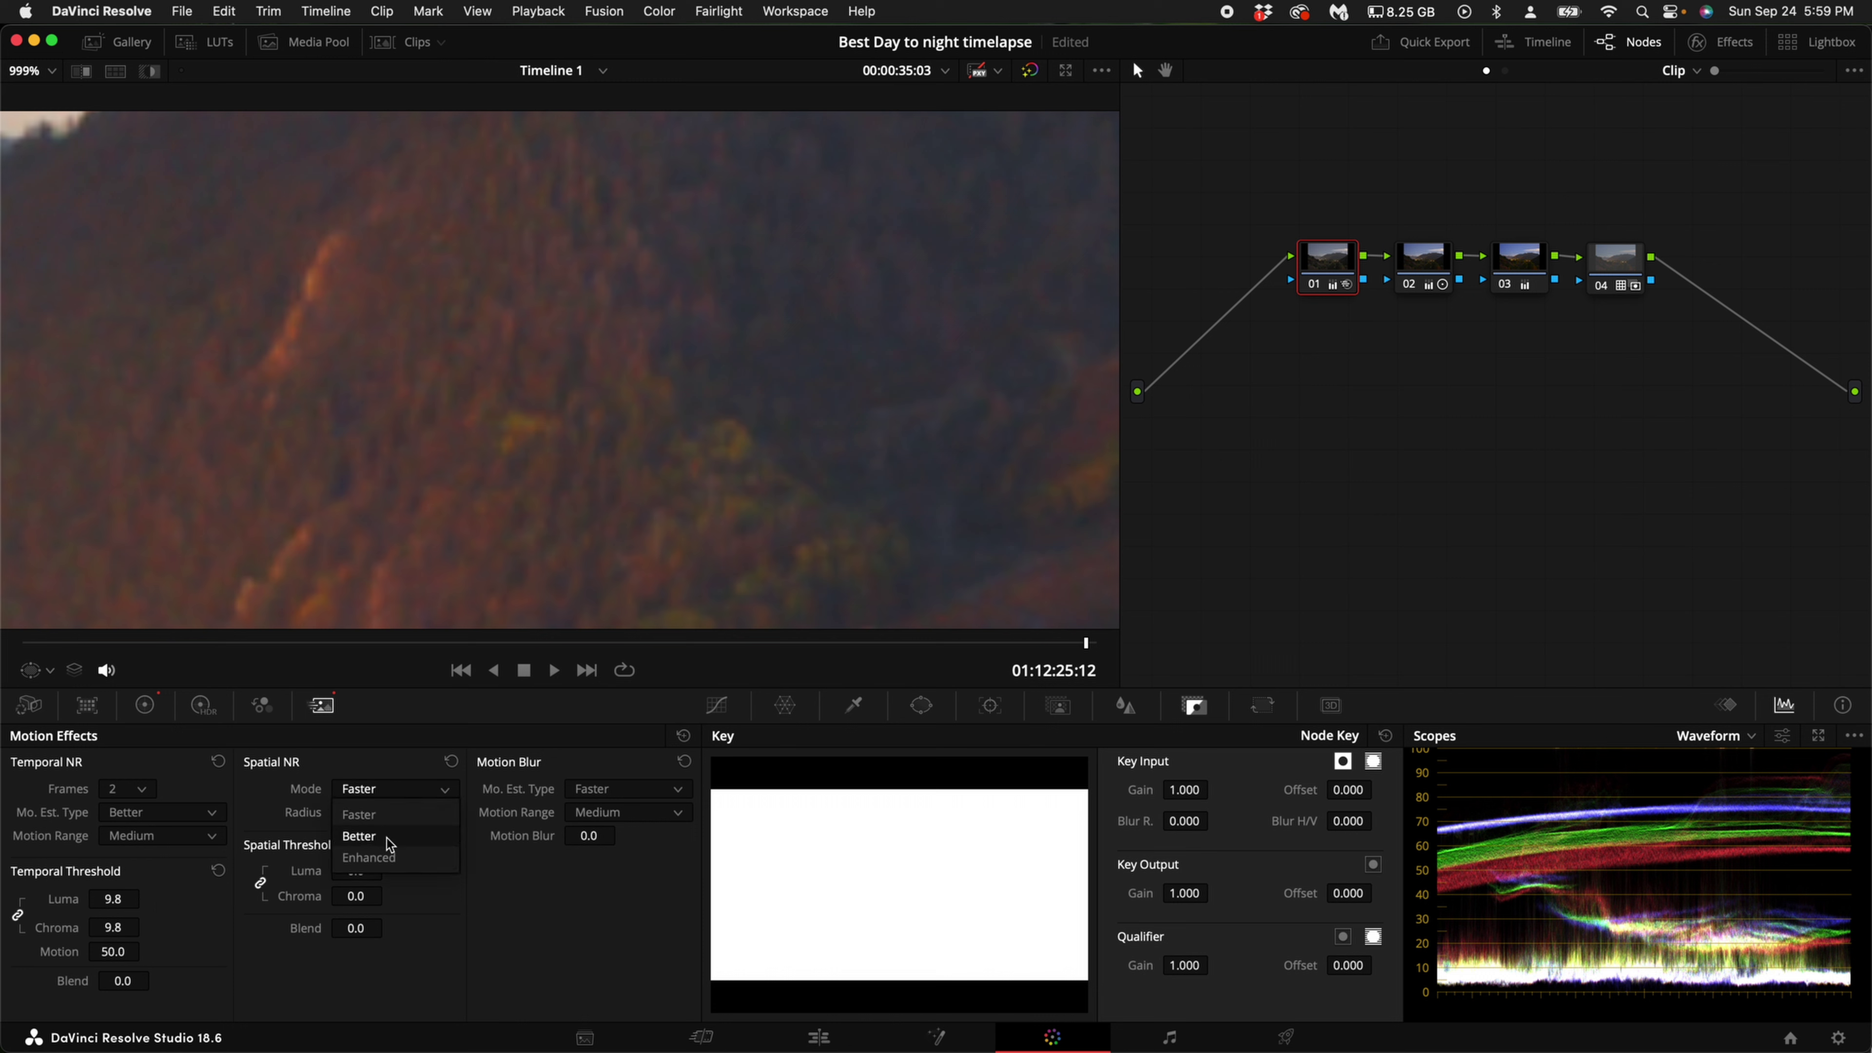
click(361, 859)
click(382, 811)
click(362, 860)
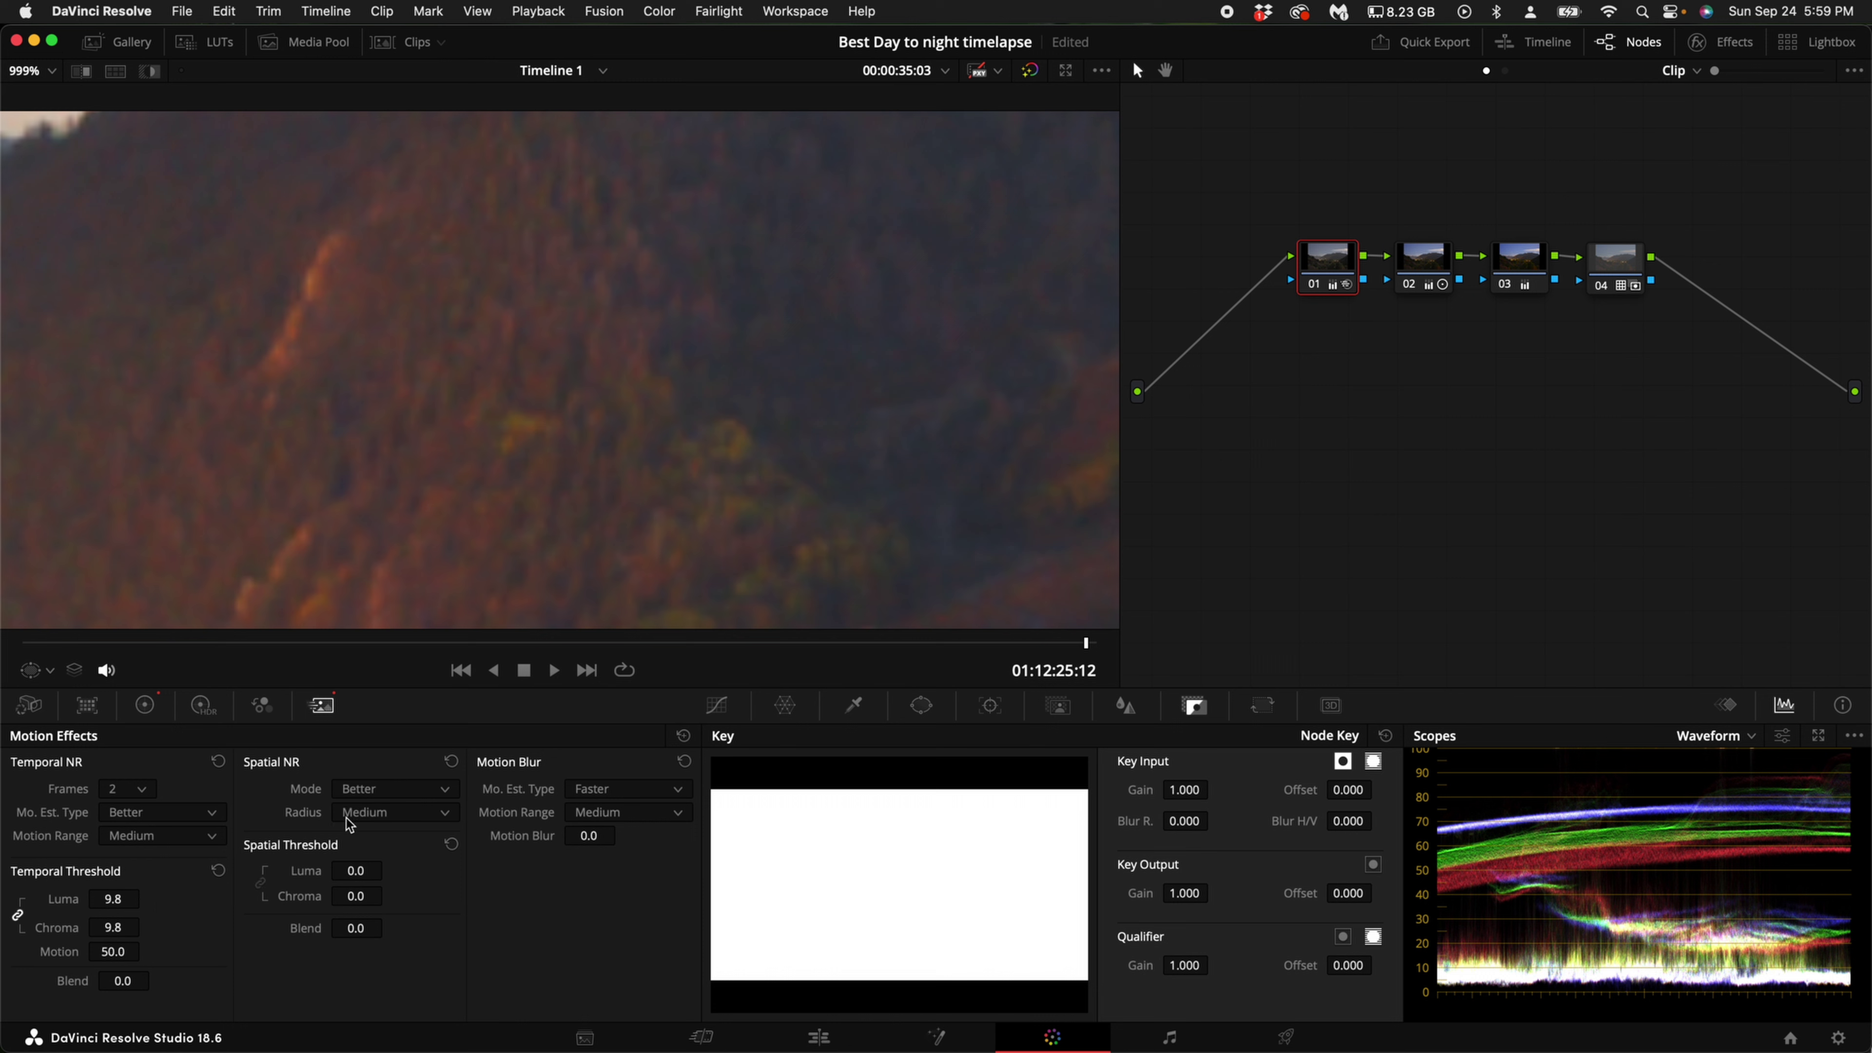
drag(354, 878, 431, 886)
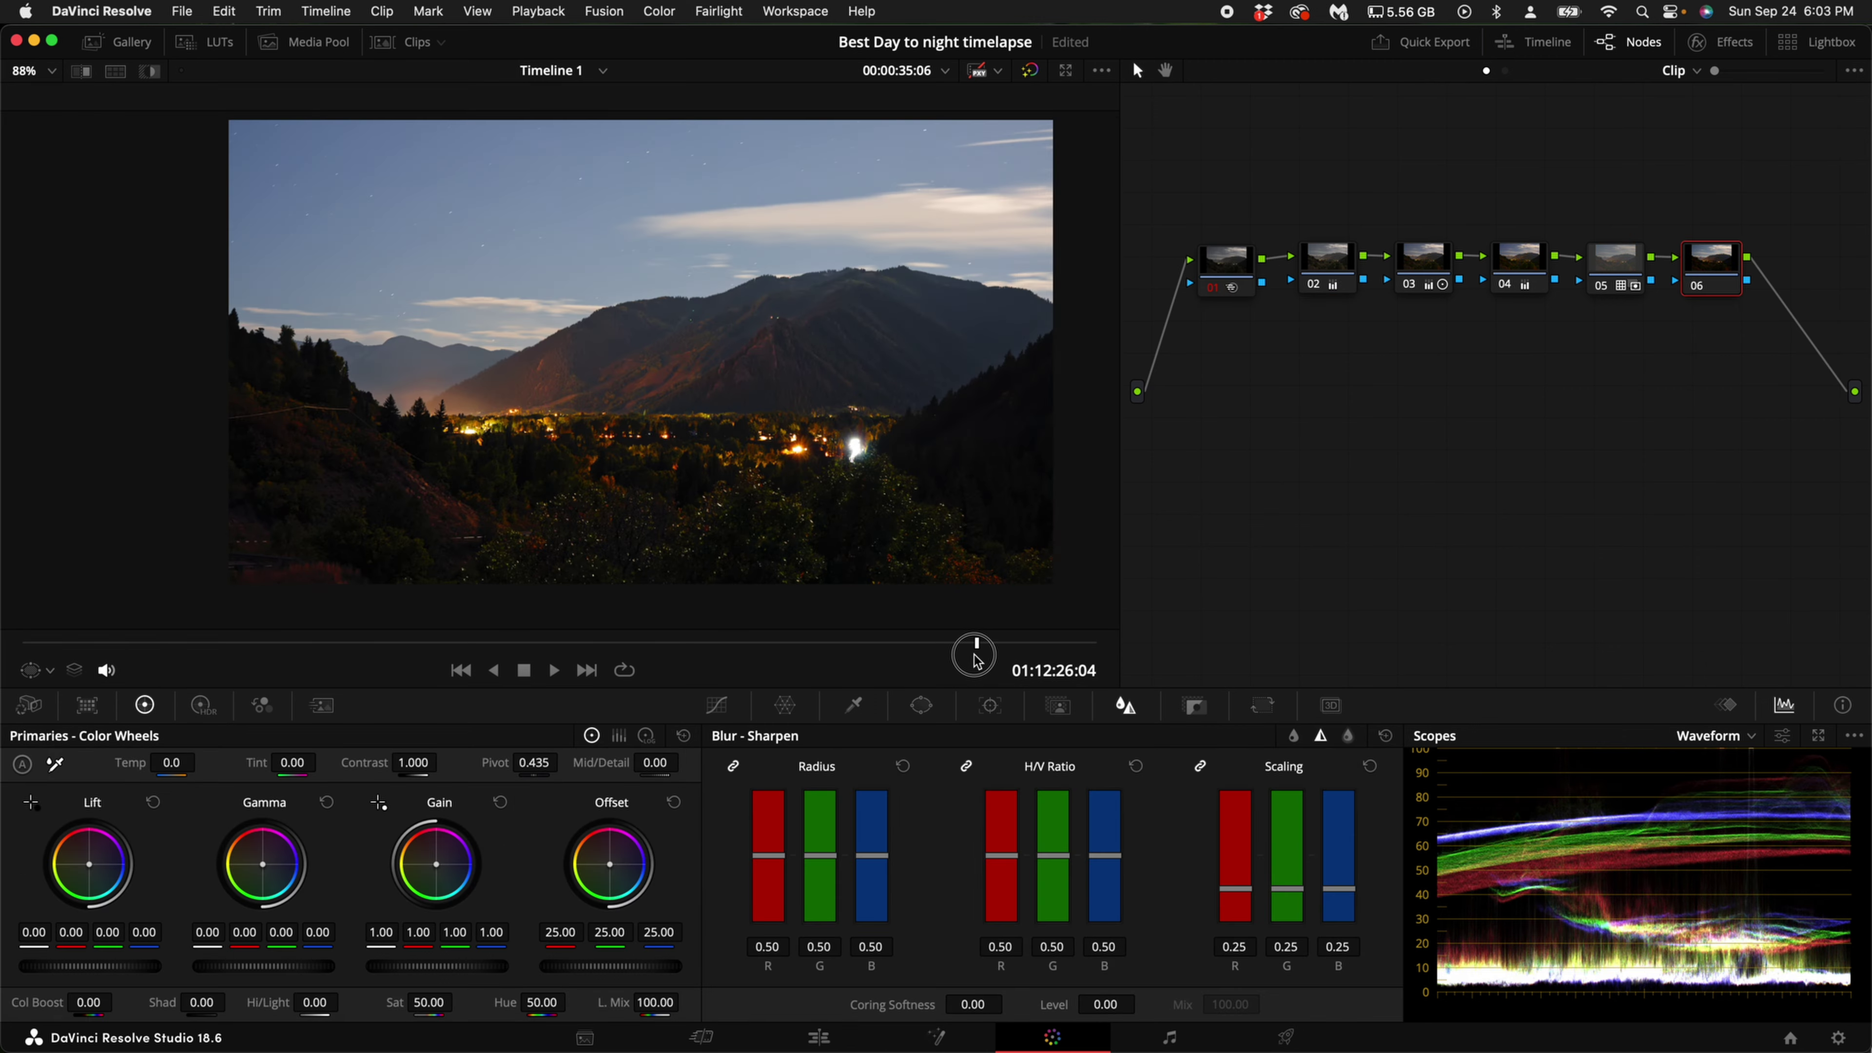
drag(990, 655, 1040, 657)
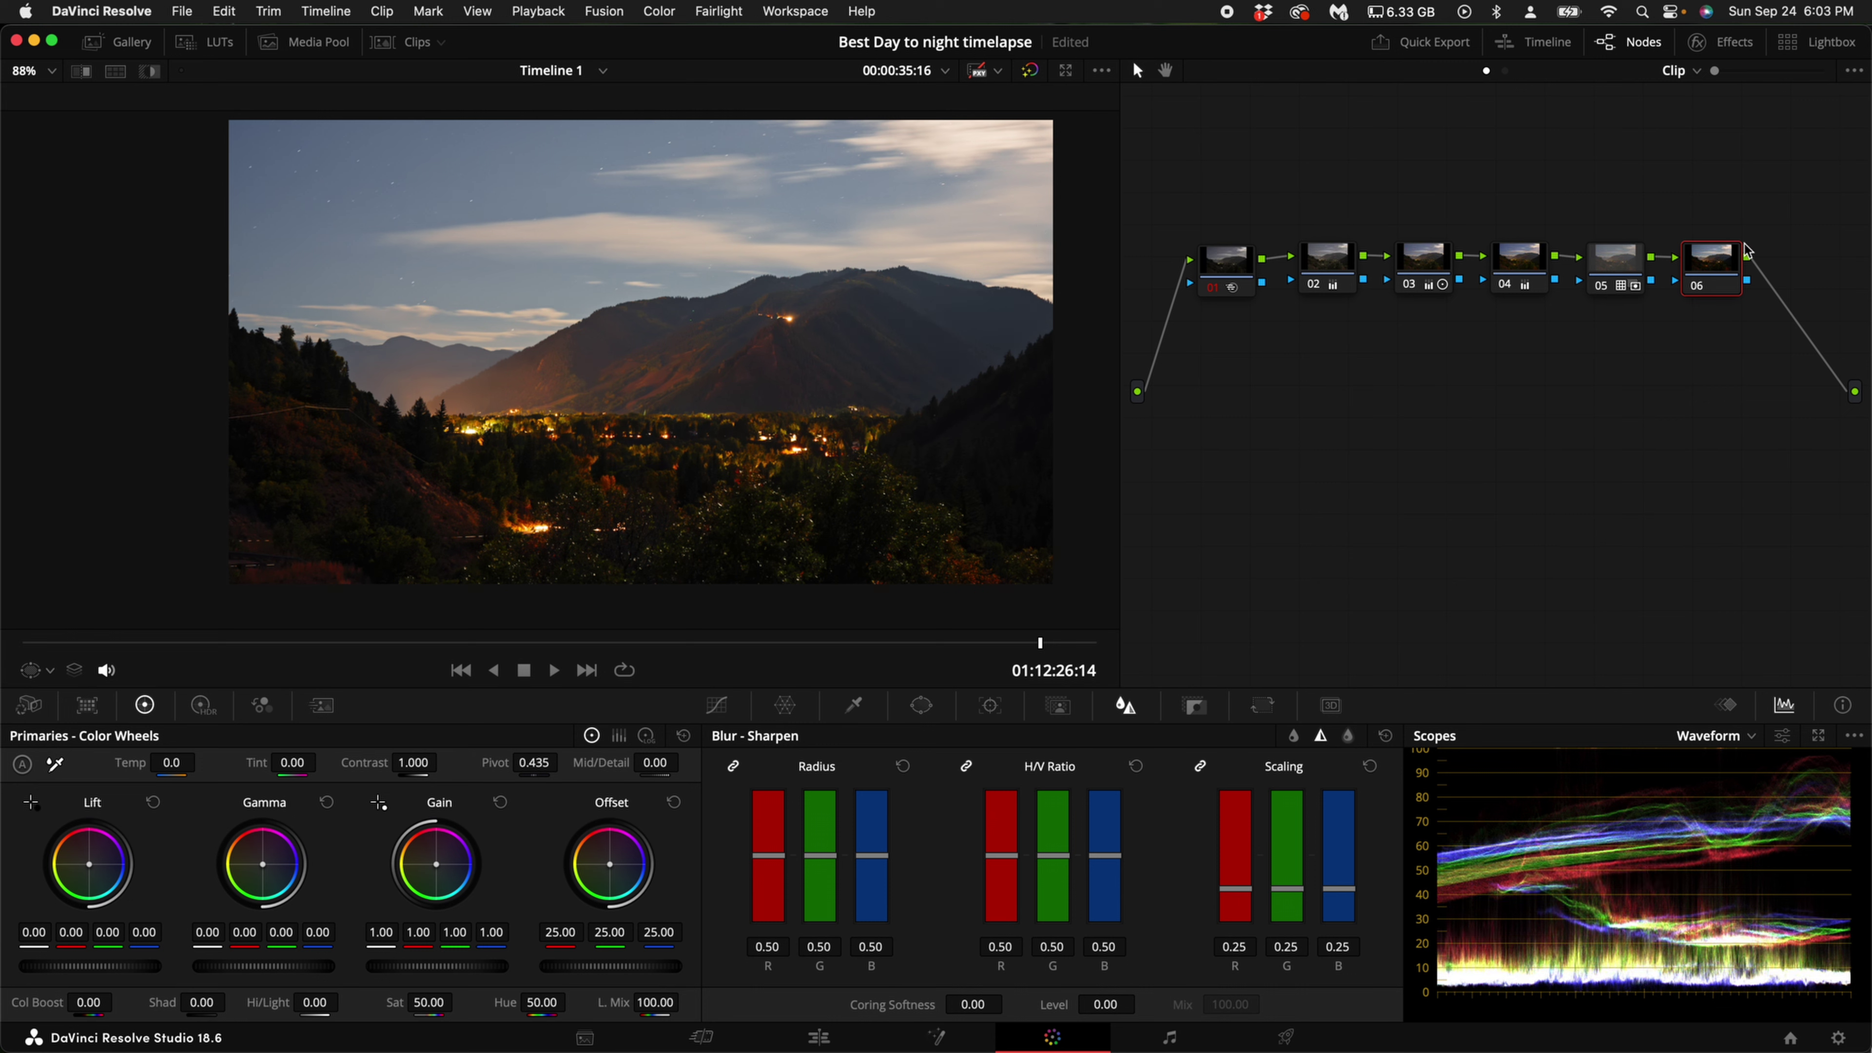
Start a Curve window on node 06 and trace points along the mountain ridge to the right edge
click(922, 706)
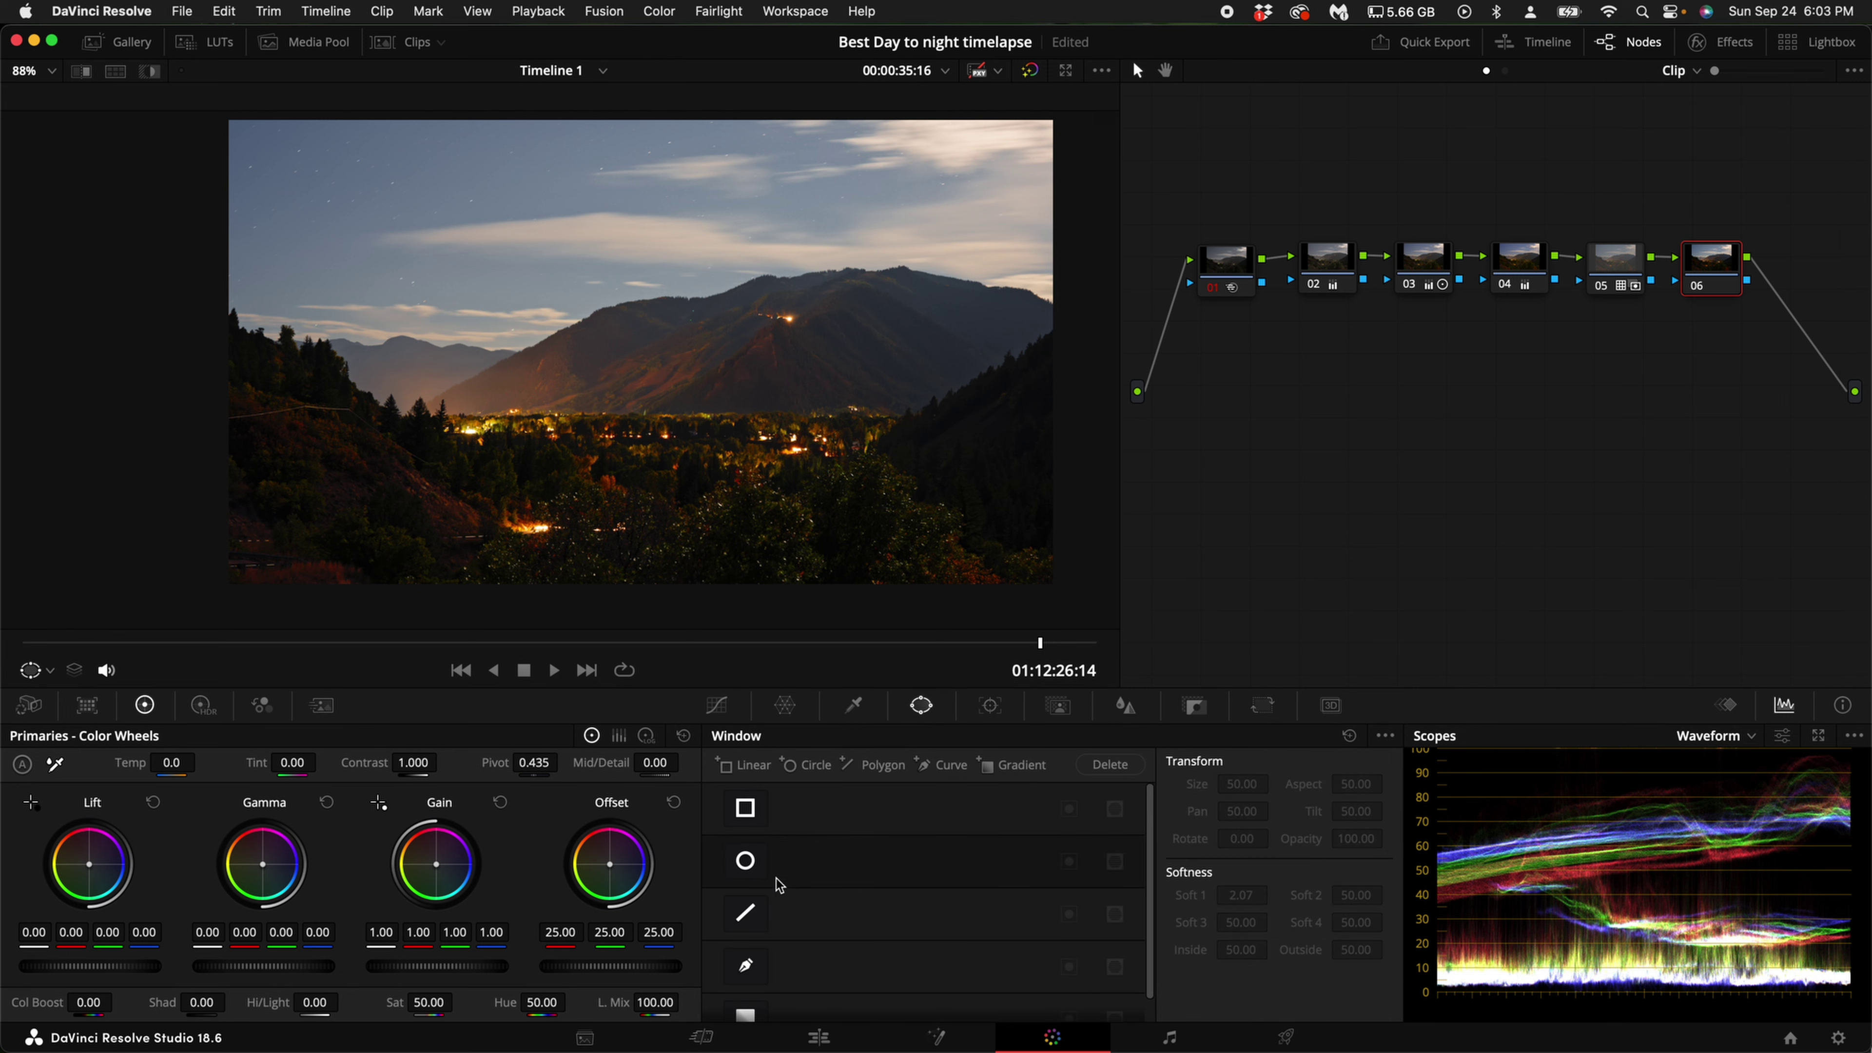
click(745, 965)
click(291, 373)
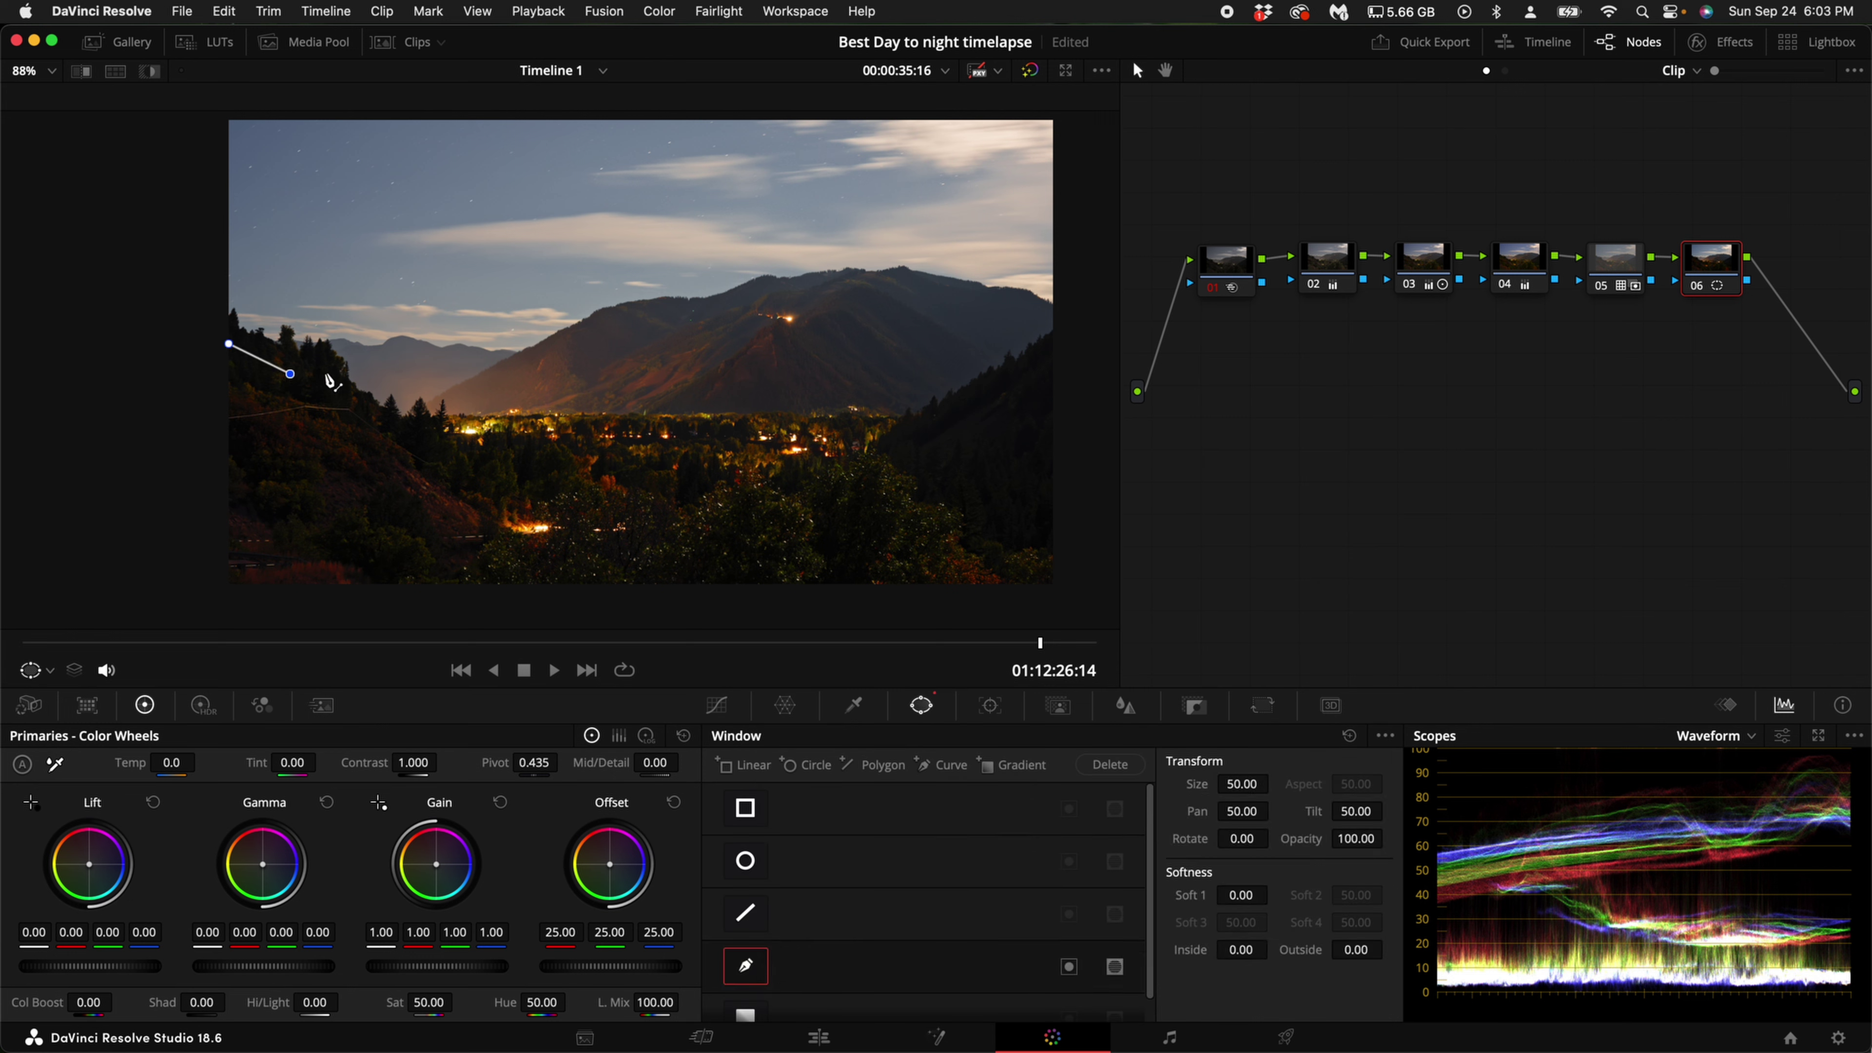
click(347, 375)
click(412, 369)
click(466, 370)
click(515, 372)
click(567, 352)
click(614, 328)
click(657, 312)
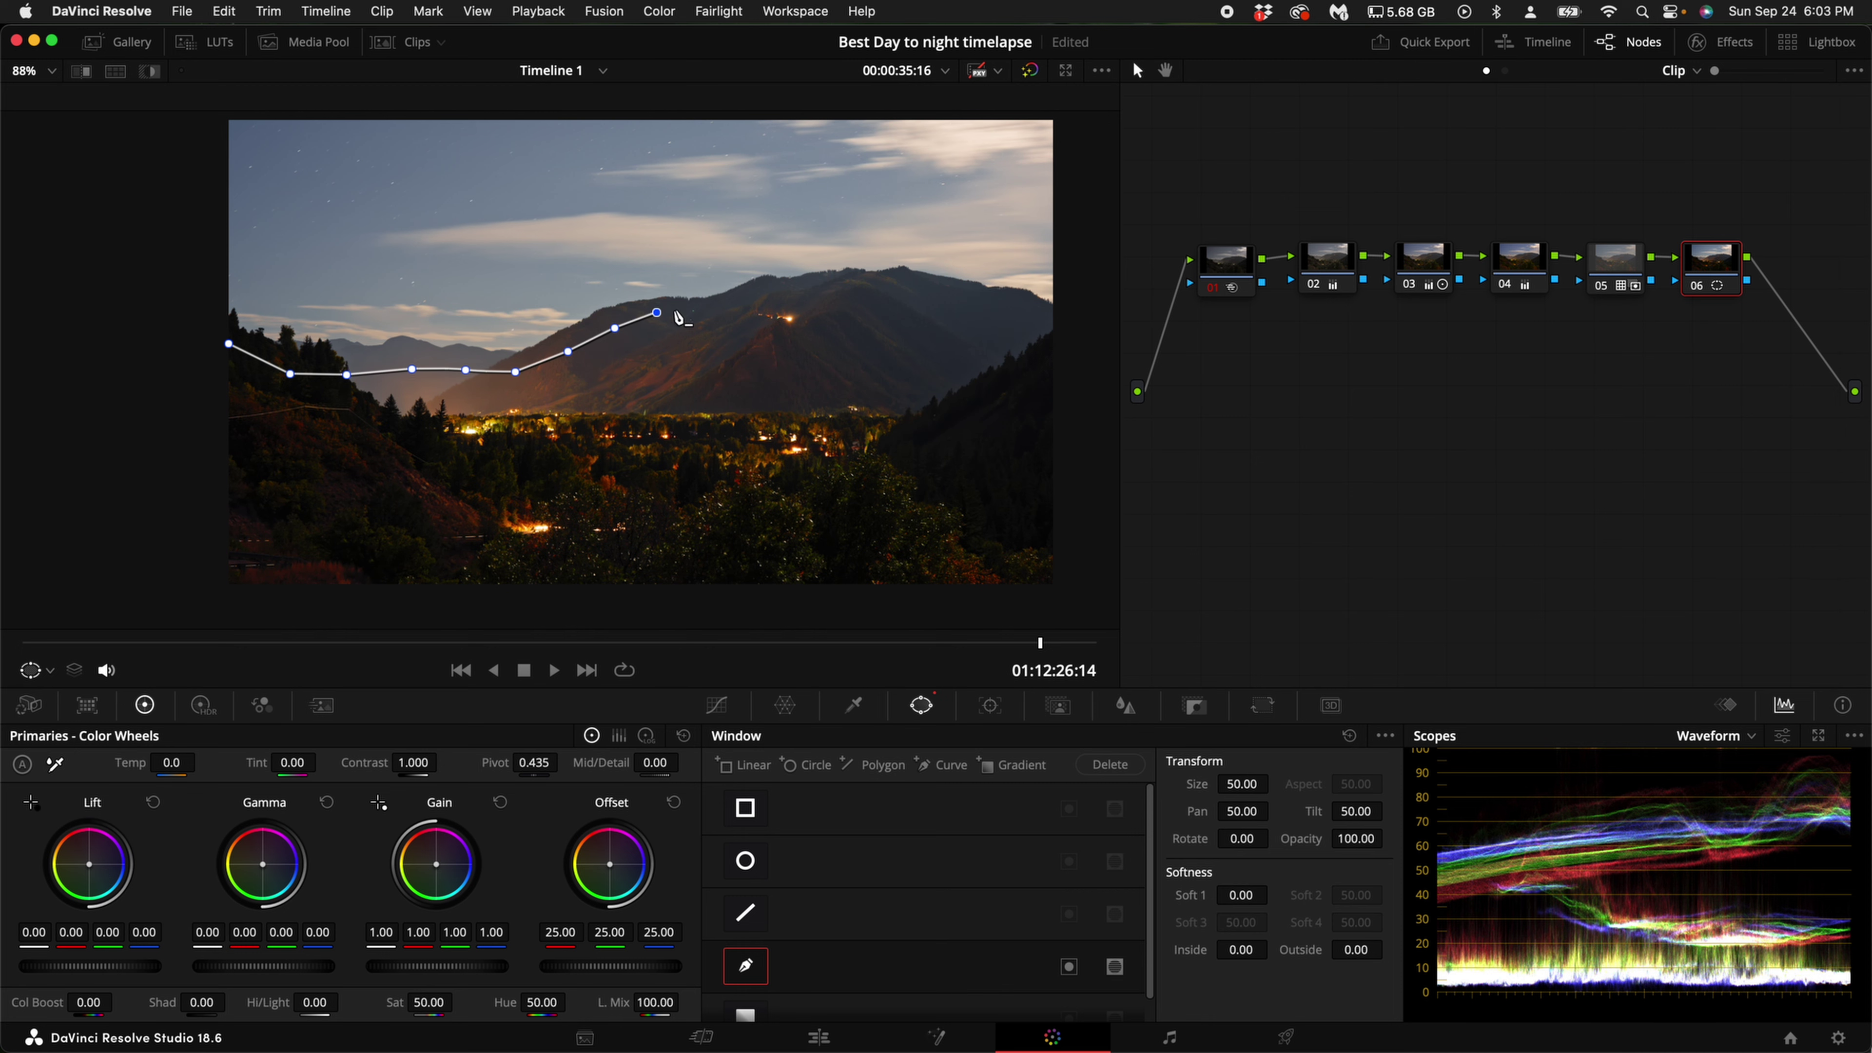
click(712, 305)
click(753, 304)
click(864, 282)
click(916, 286)
click(959, 299)
click(1011, 310)
click(1053, 319)
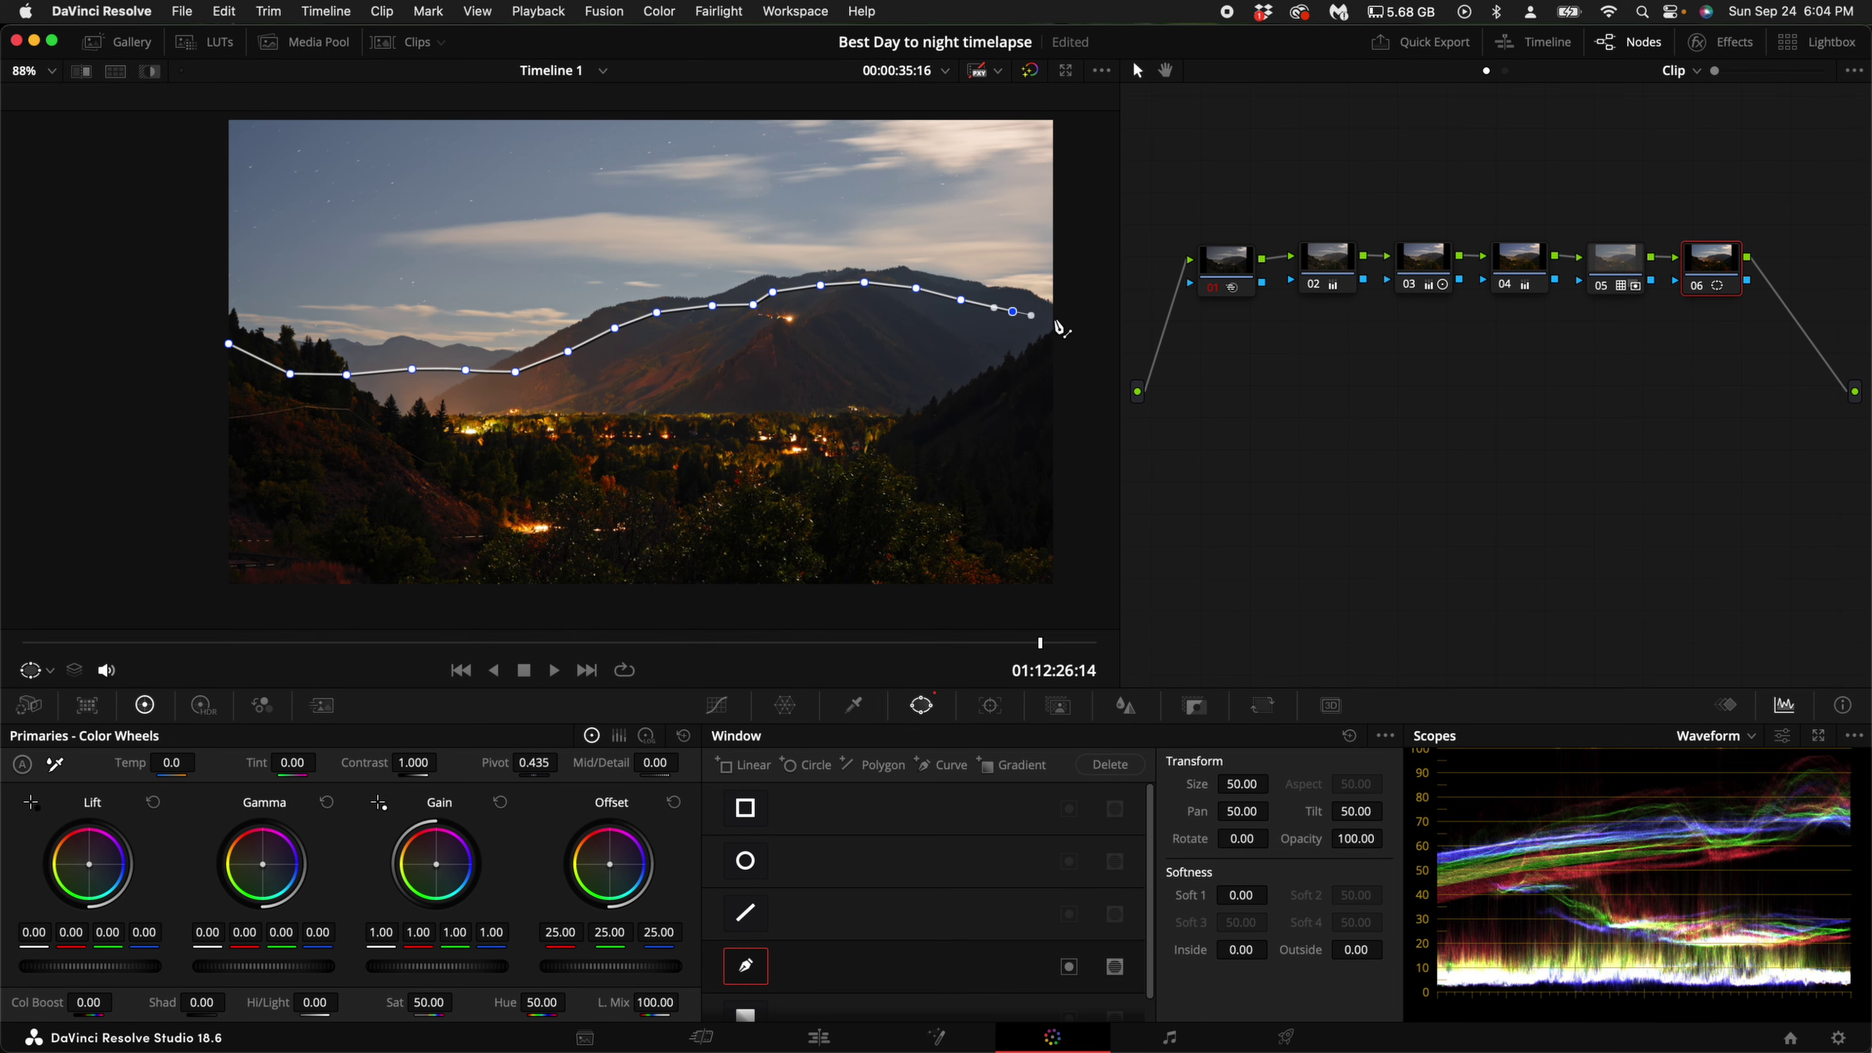
Wrap the curve over the top of the sky and down the left side, closing the shape
scroll(1083, 332, down, 3)
click(1027, 342)
click(1014, 208)
click(916, 132)
click(282, 138)
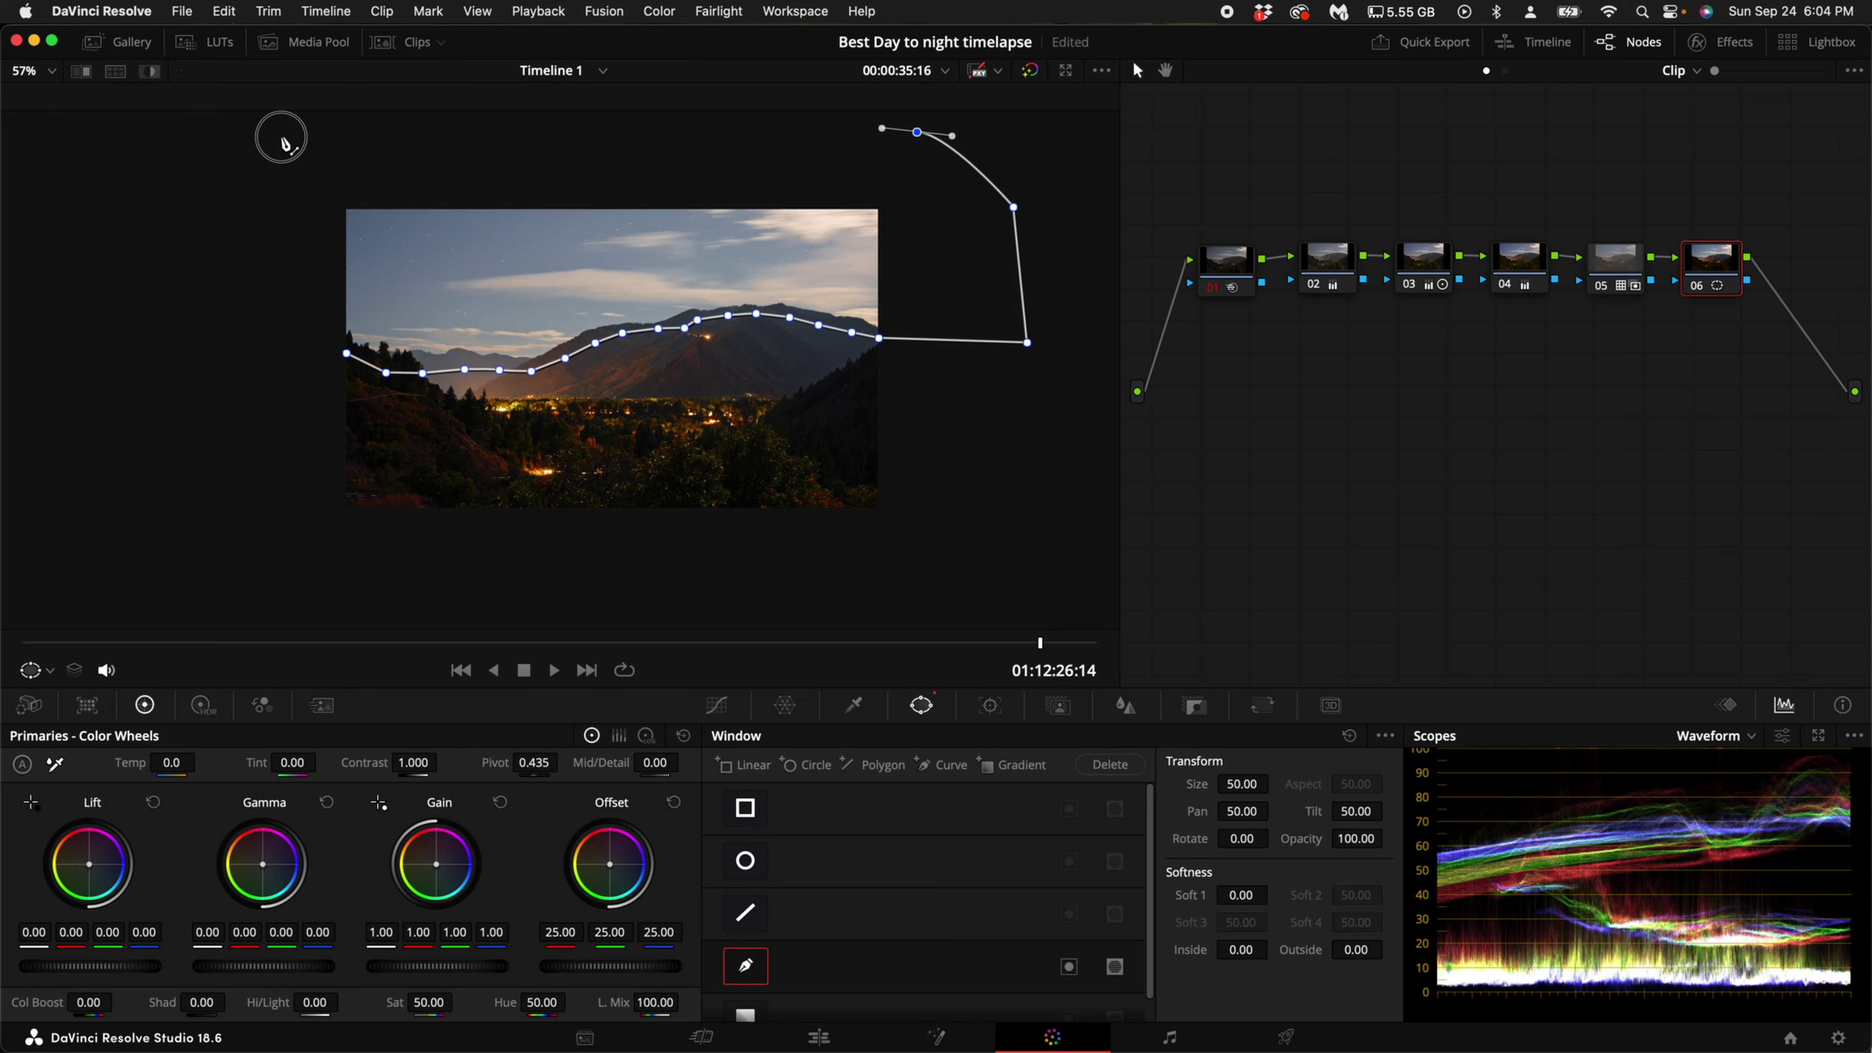
click(158, 168)
click(188, 342)
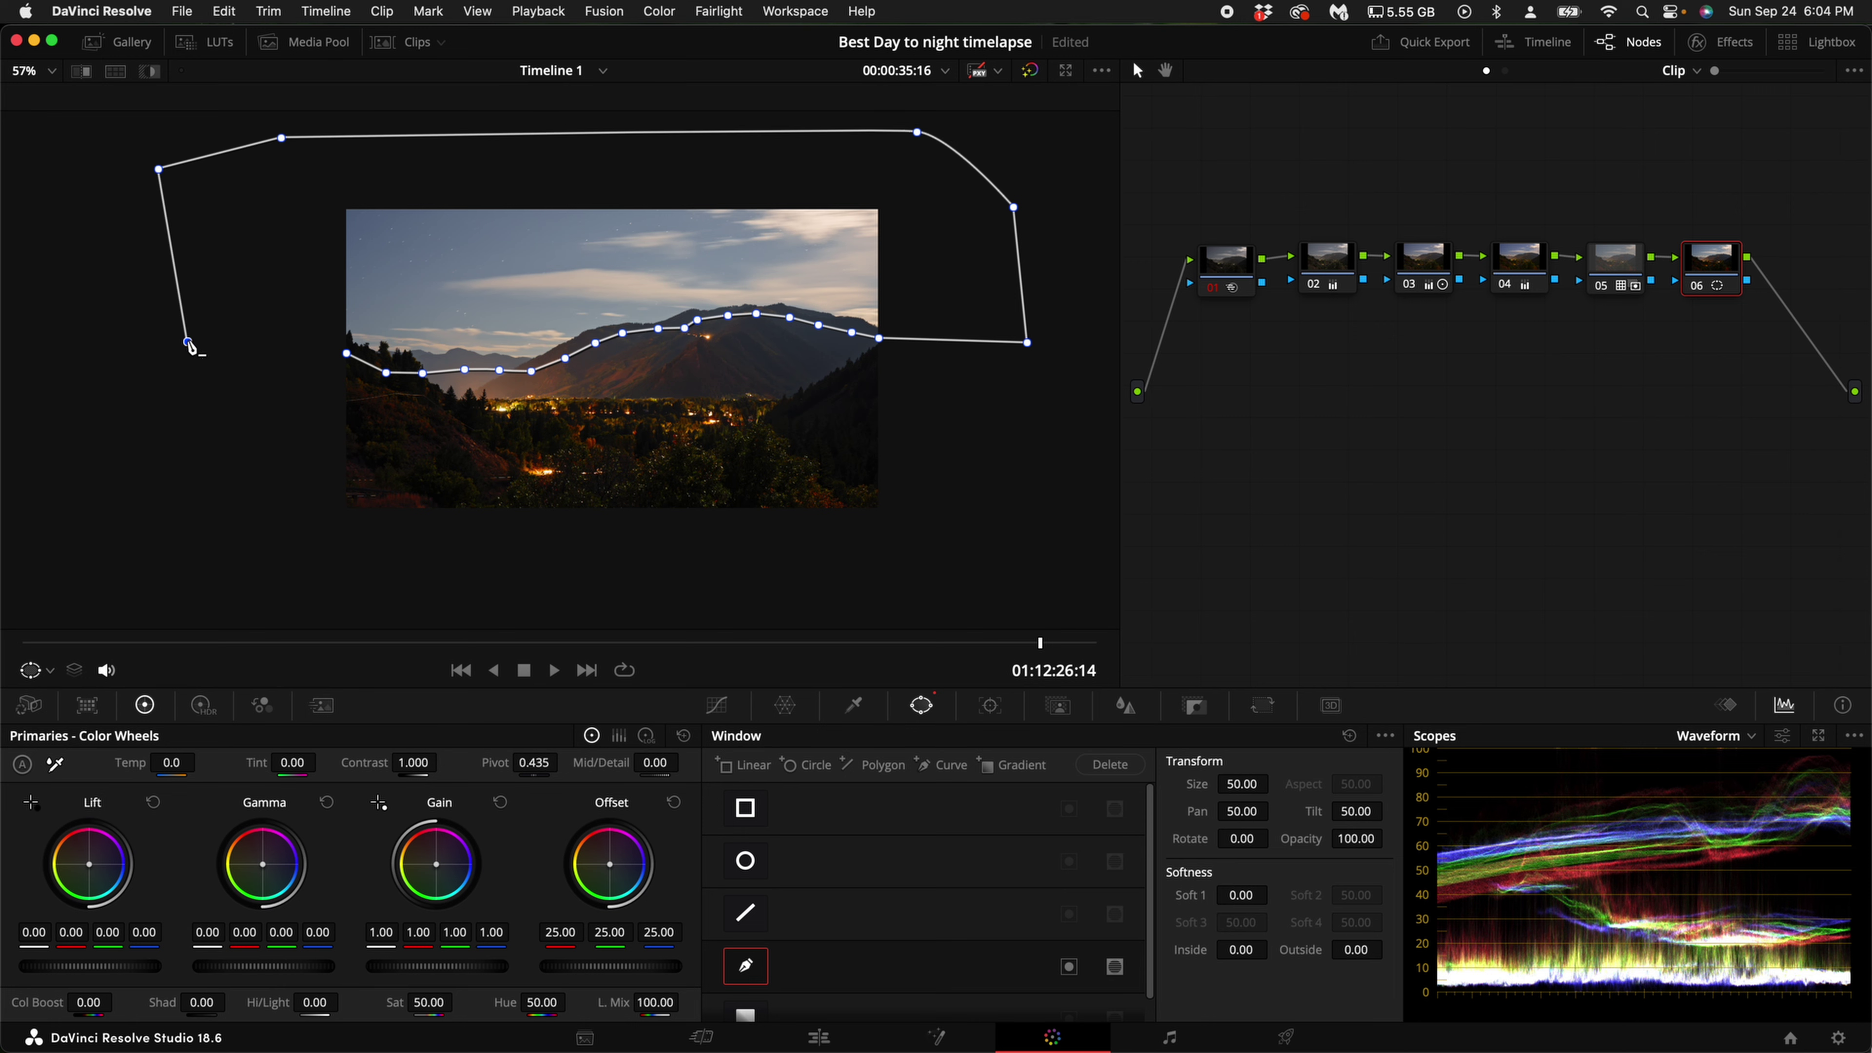
click(346, 353)
scroll(347, 354, up, 4)
Apply Resolve FX Dehaze from the Effects Library to sky node 06
click(1731, 46)
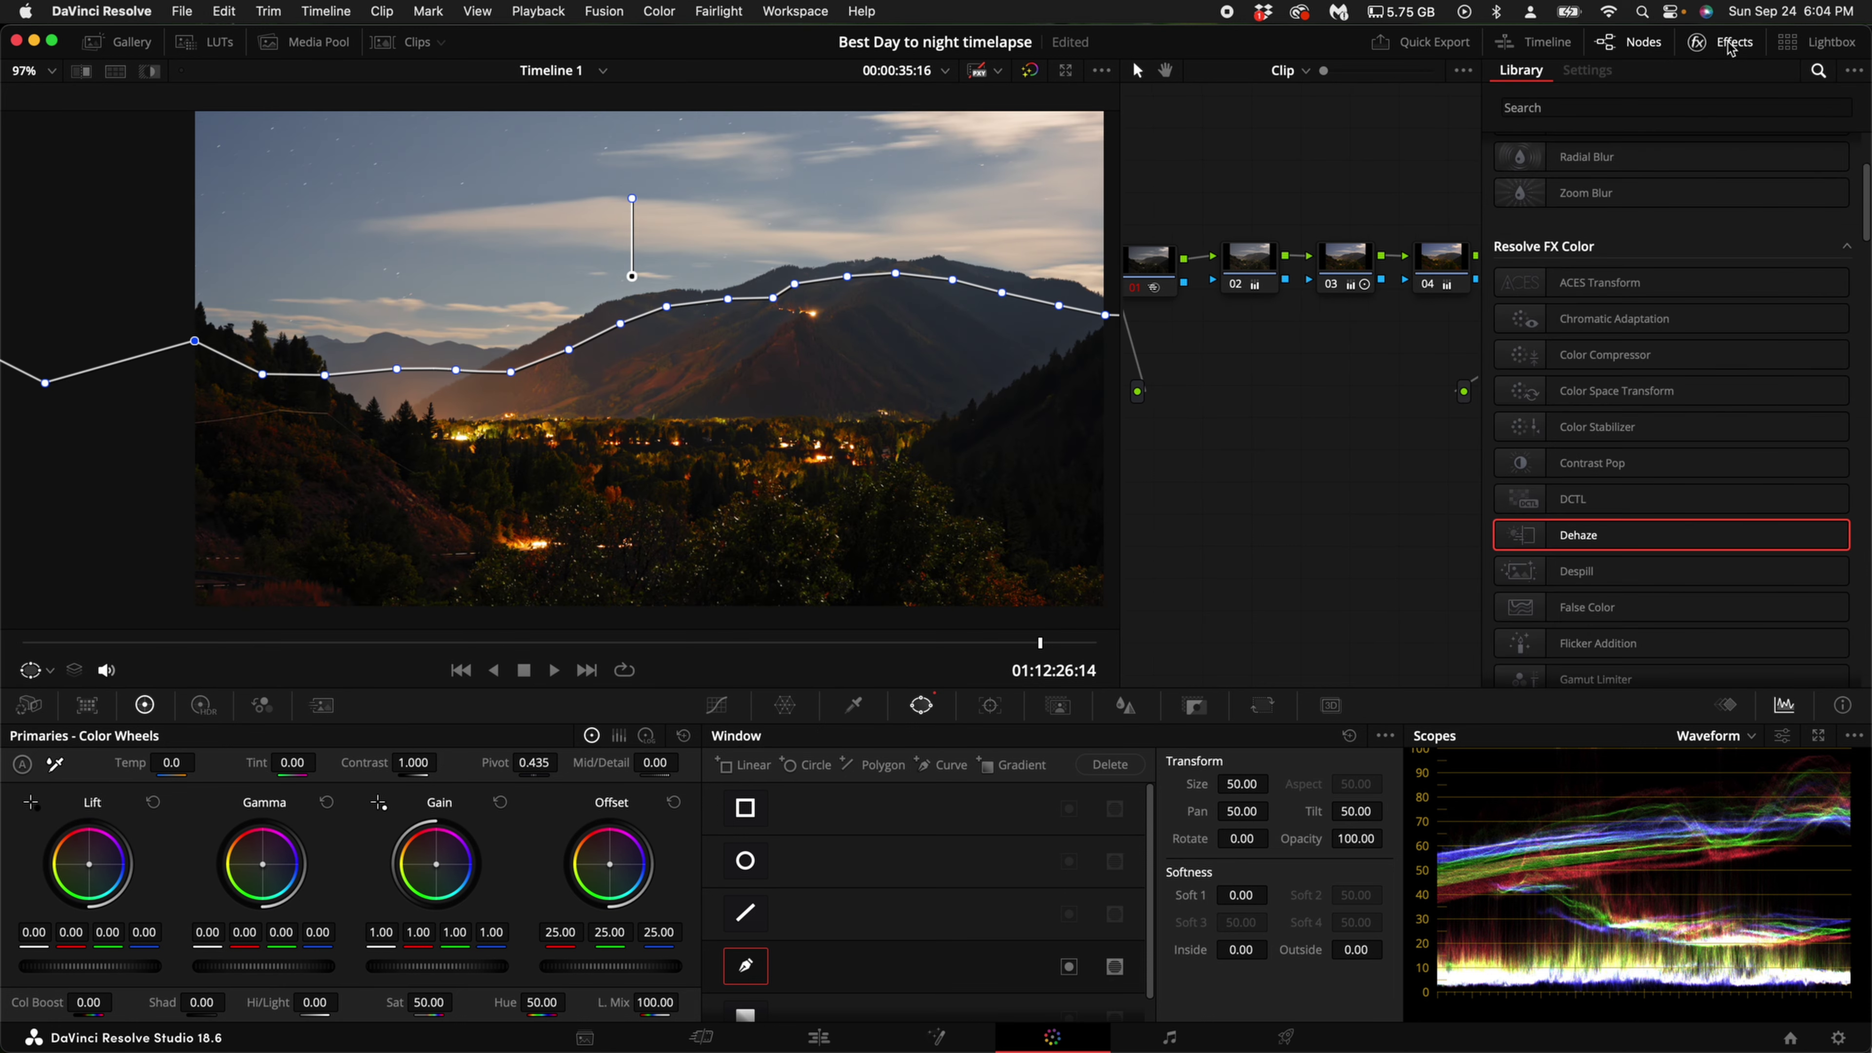
scroll(1406, 523, right, 5)
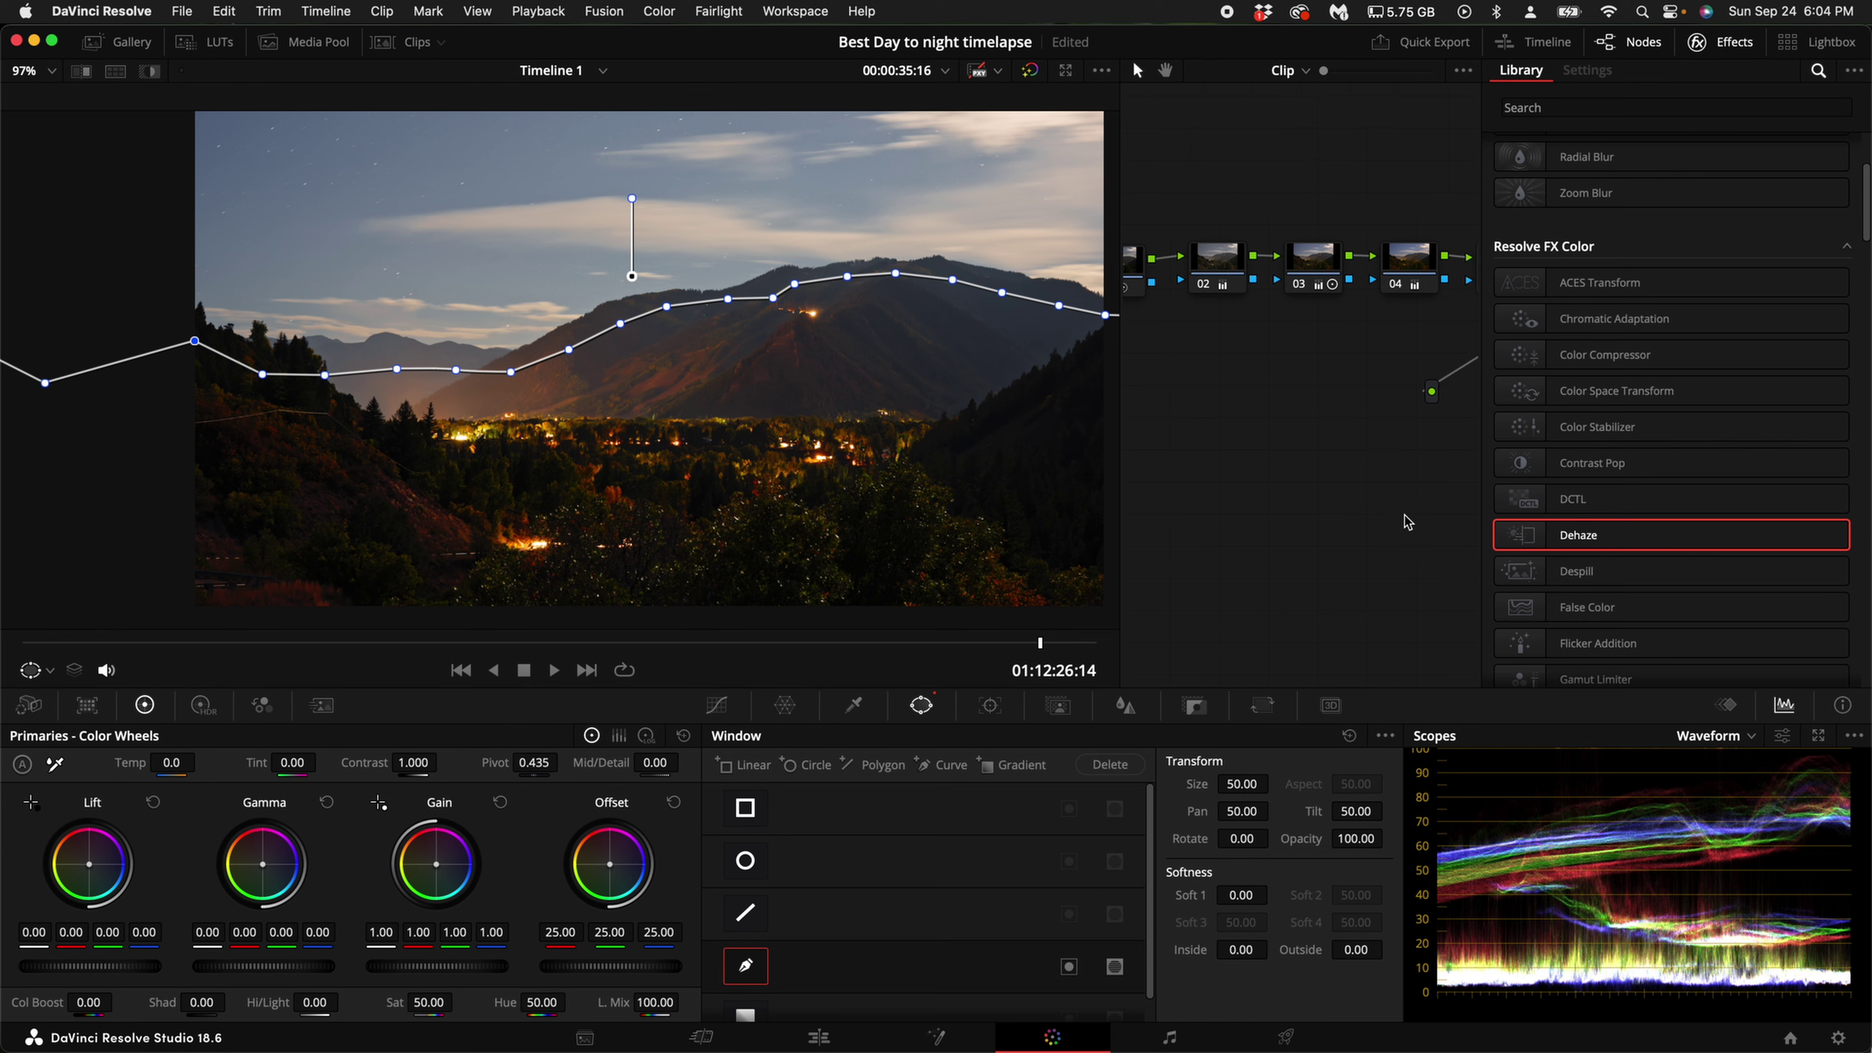
scroll(1406, 523, right, 5)
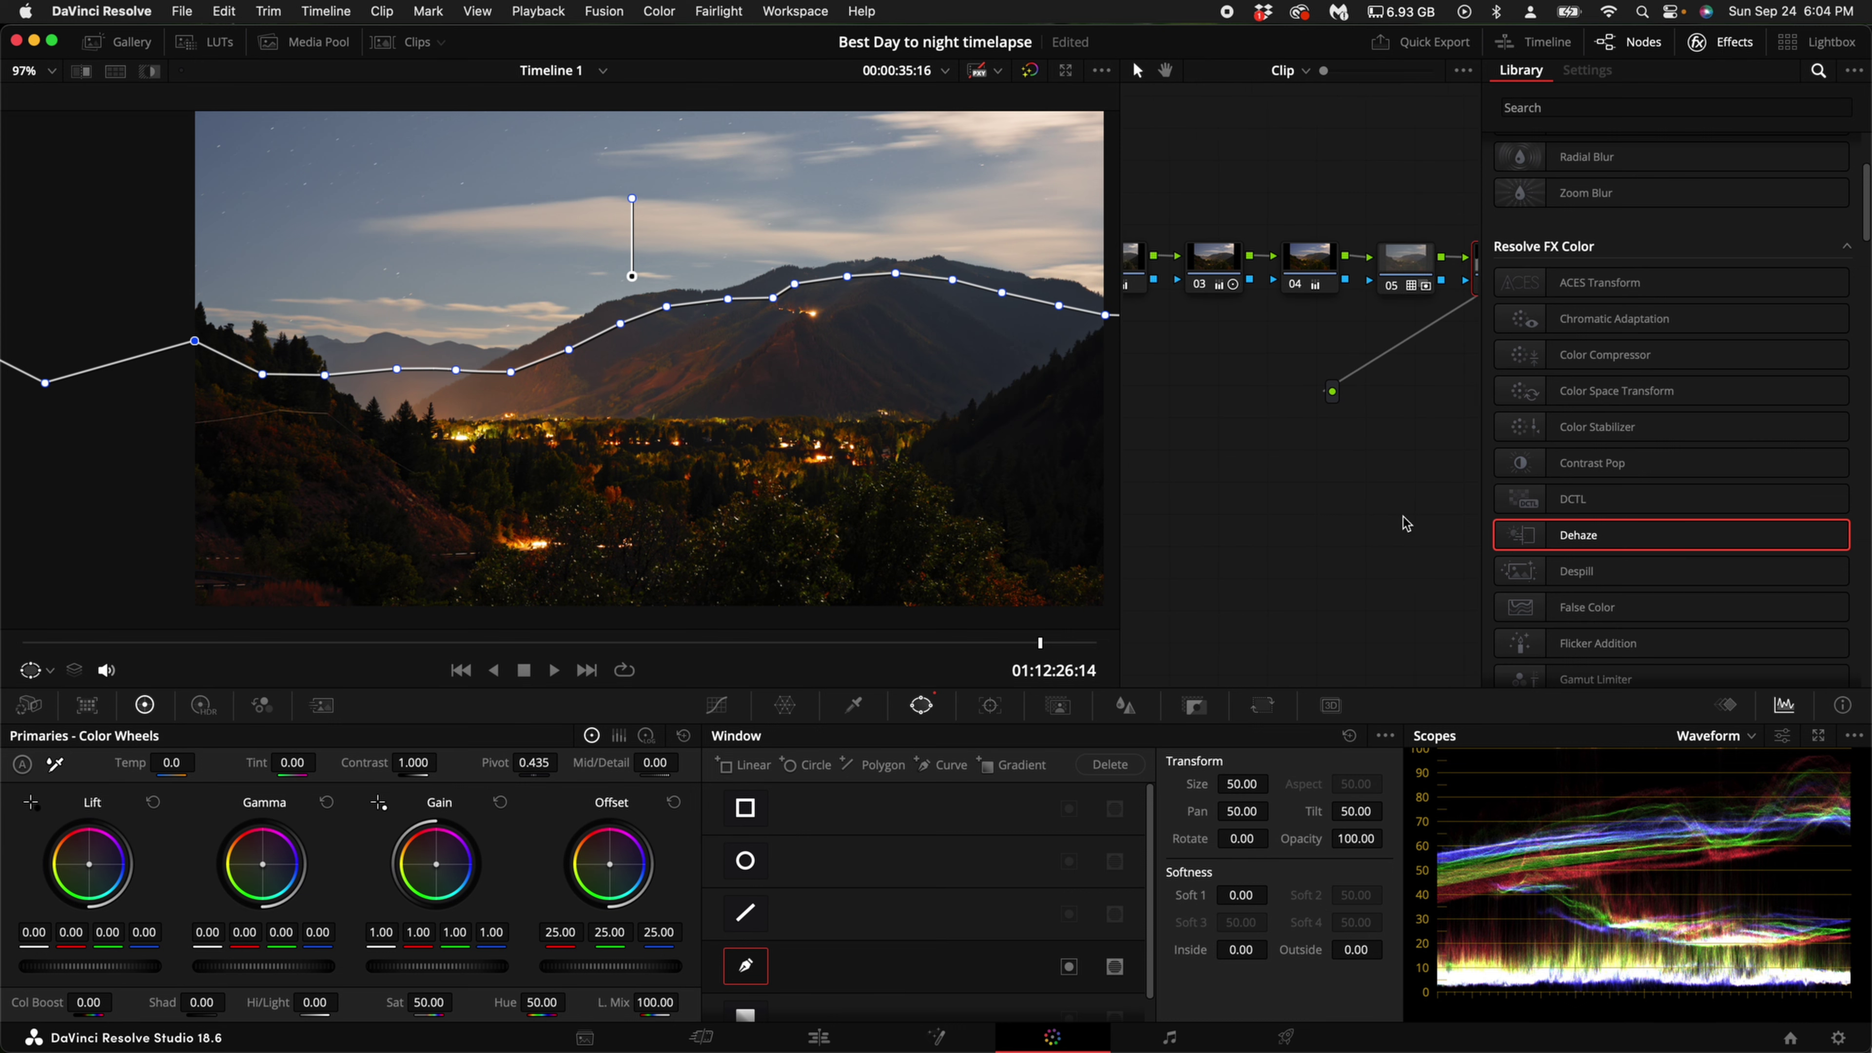
scroll(1407, 523, right, 1)
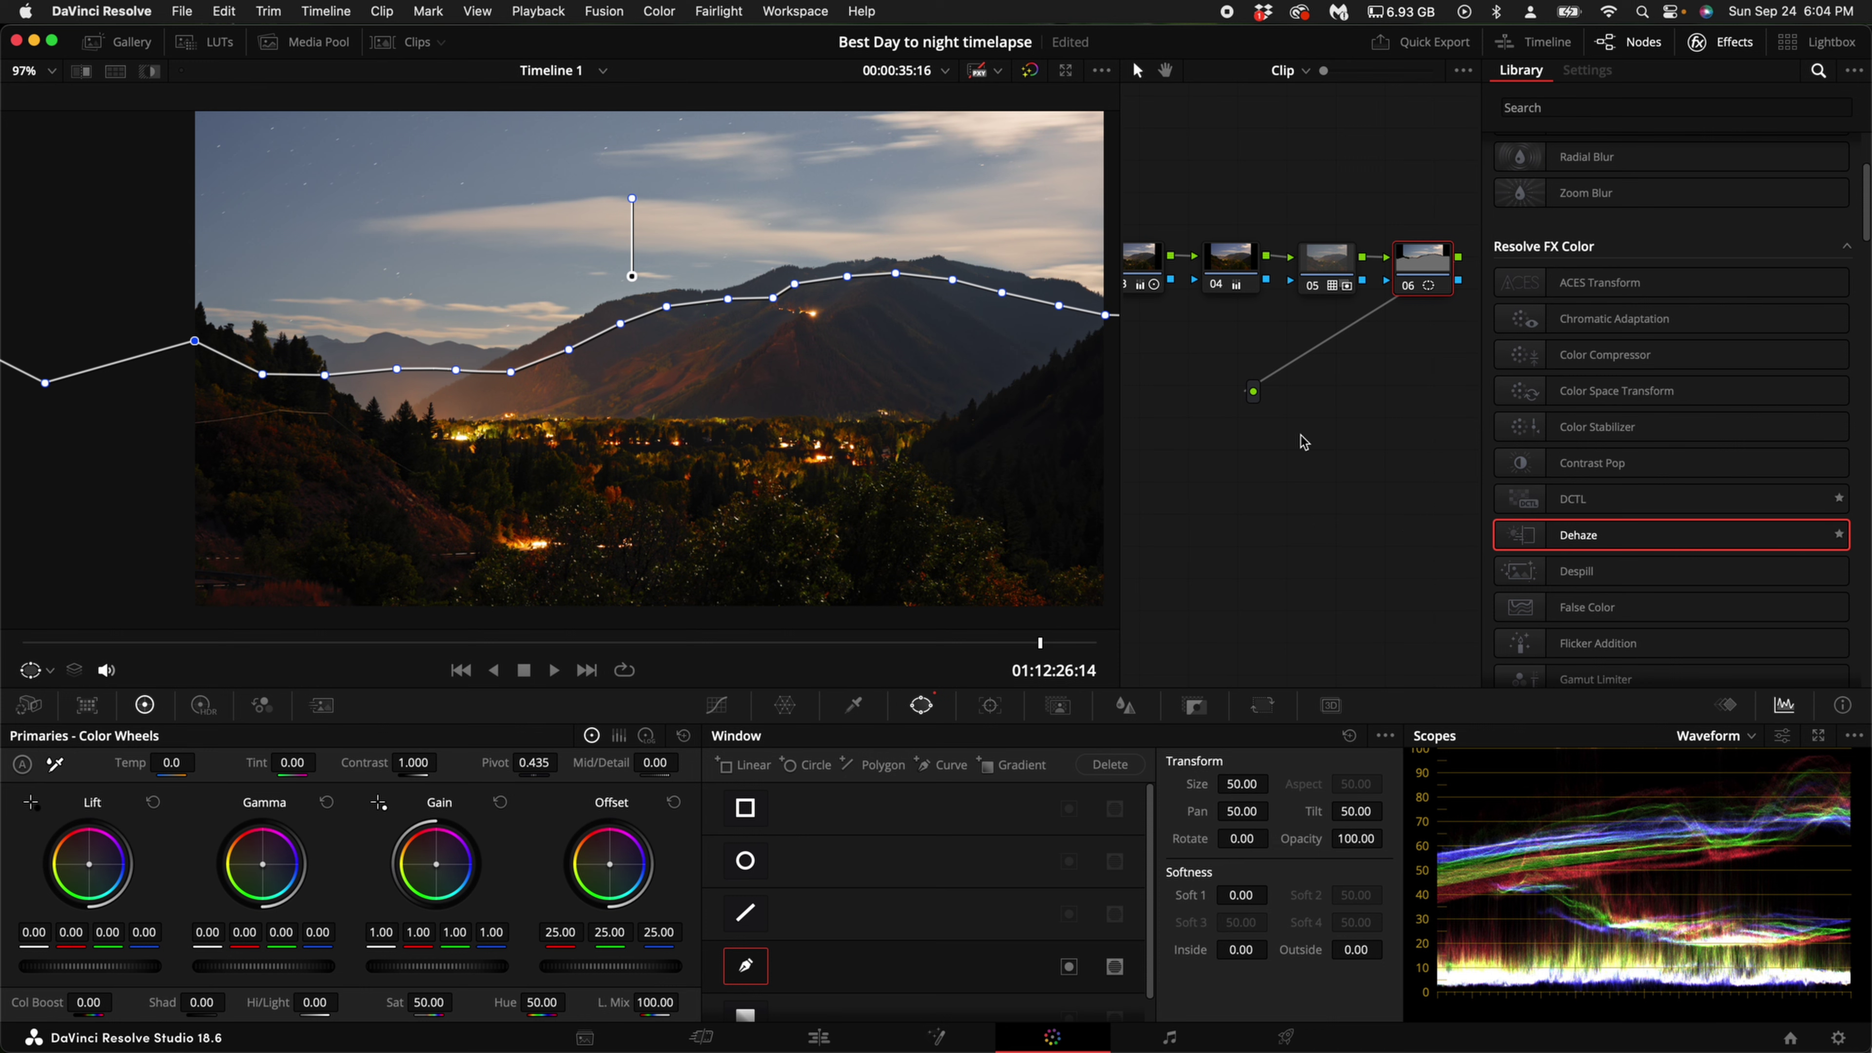
drag(1551, 550, 1439, 276)
Compare against node 05, then reselect node 06 to see Dehaze at strength 0.800
click(1327, 264)
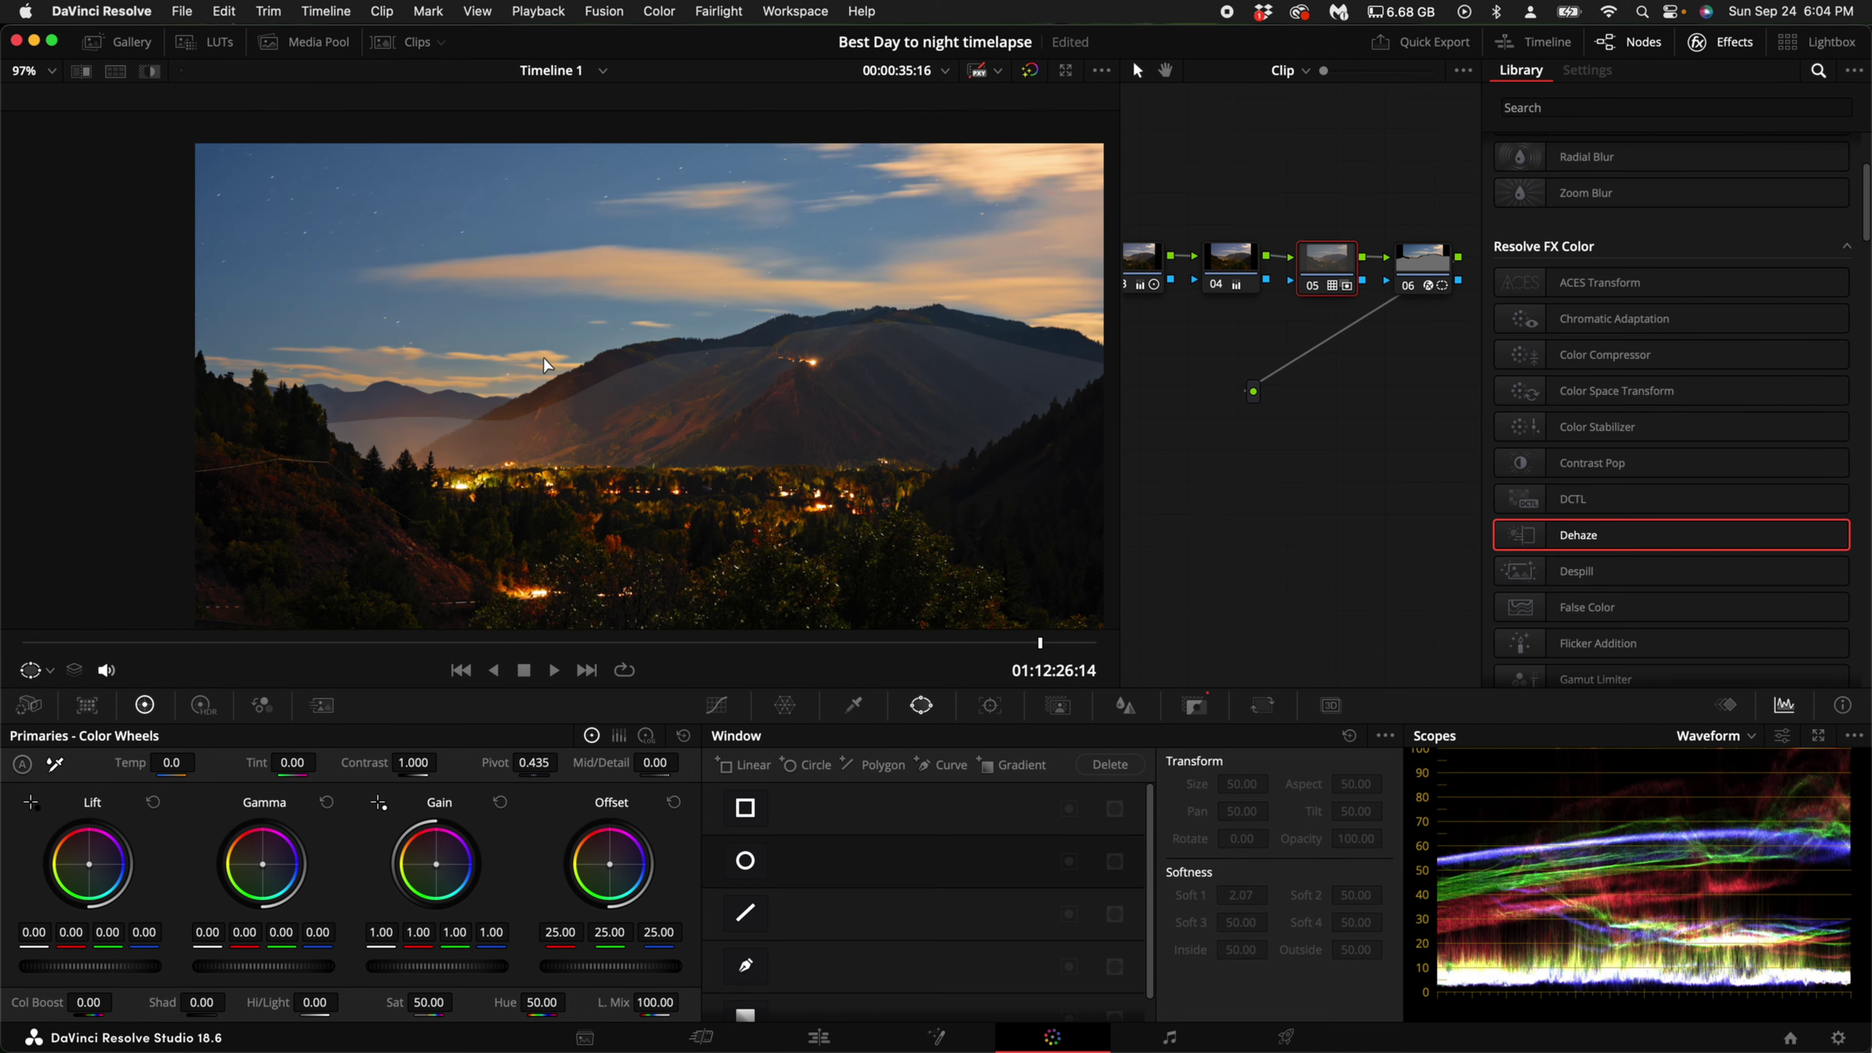
scroll(544, 357, up, 5)
scroll(542, 279, down, 5)
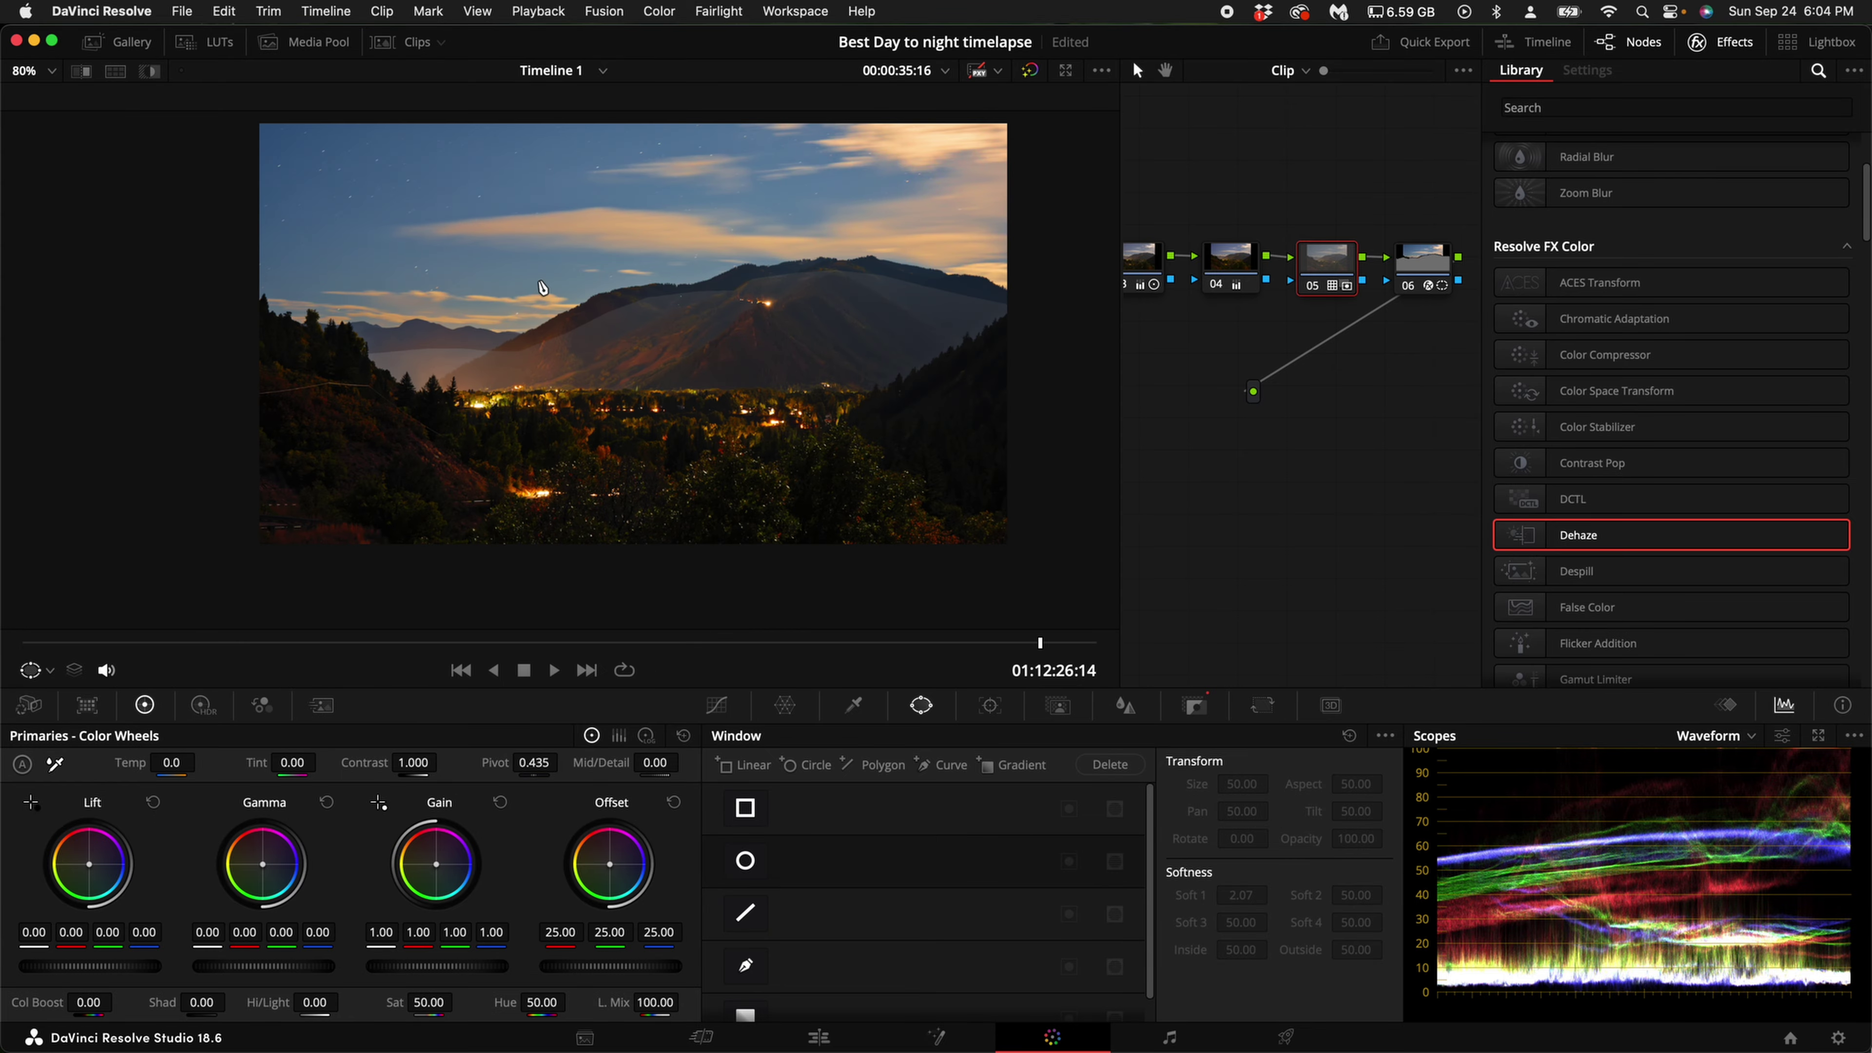
scroll(542, 330, up, 1)
click(1429, 270)
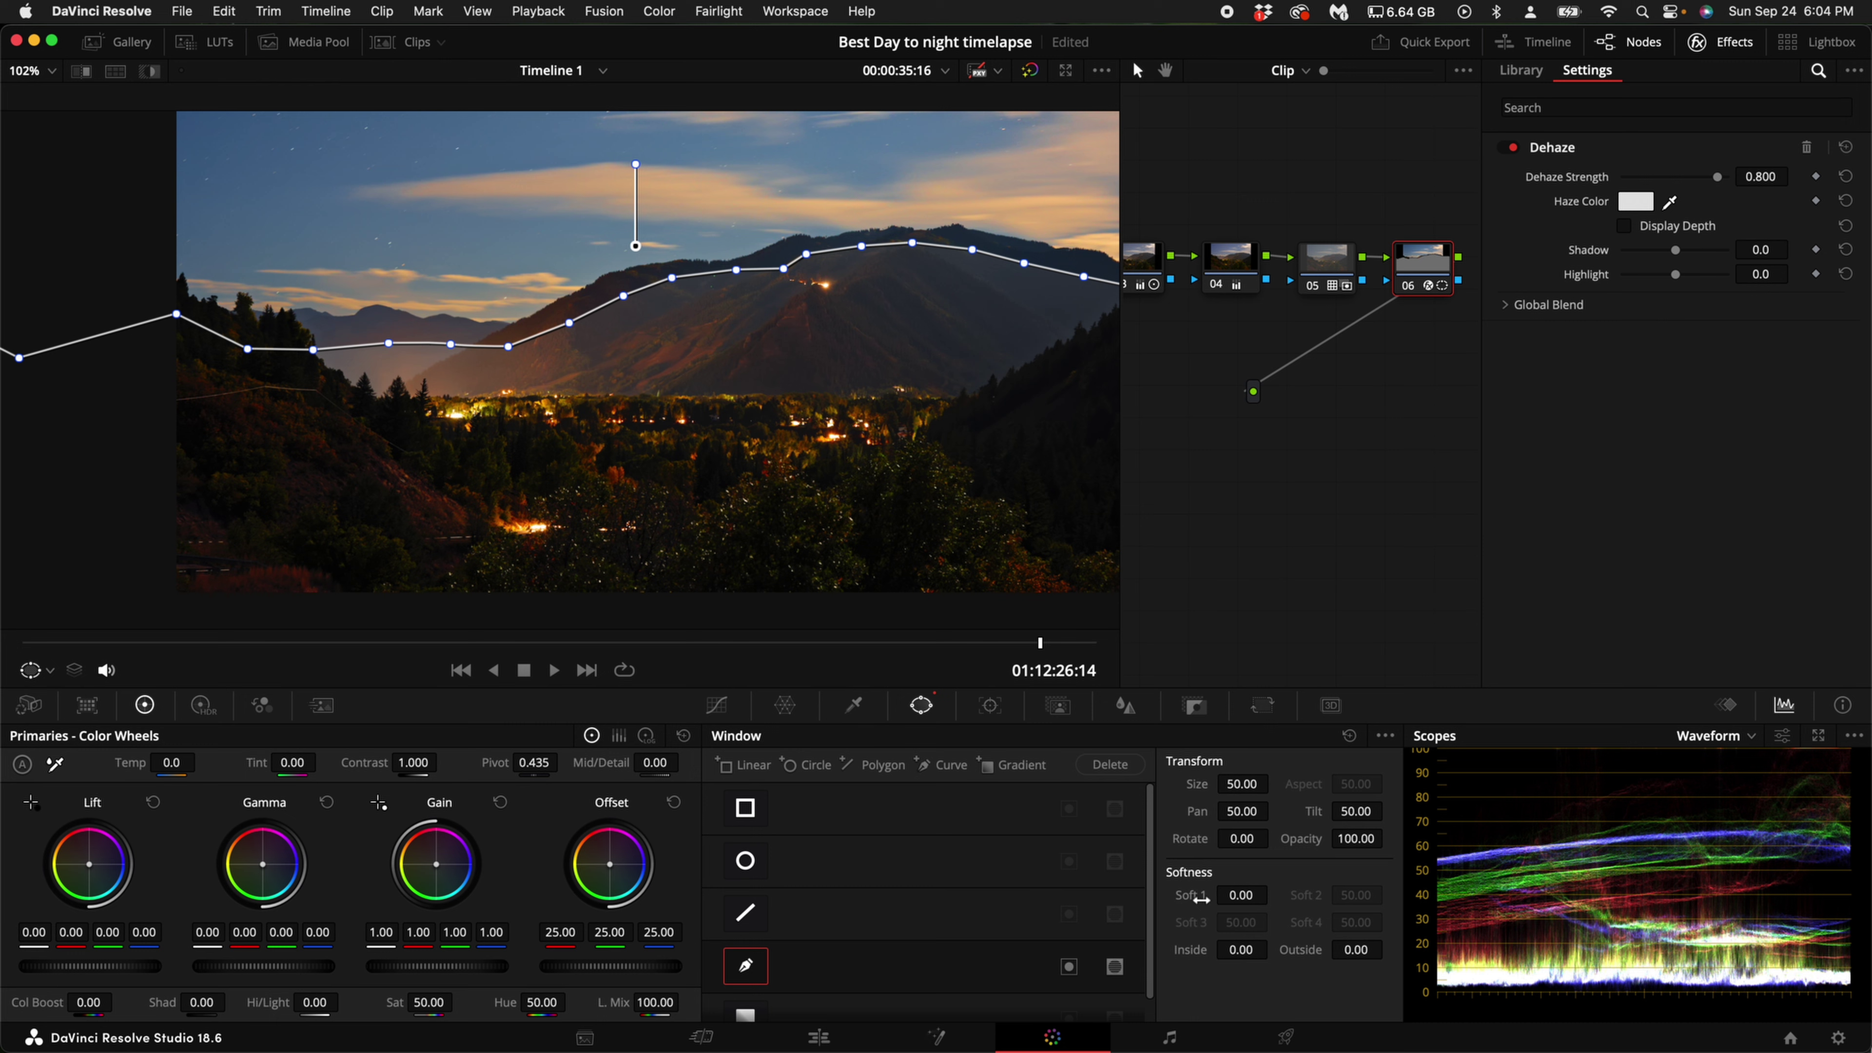
Feather node 06's sky mask: Inside softness 9.62, Outside 5.42, Soft 1 49.48
drag(1240, 951, 1710, 1033)
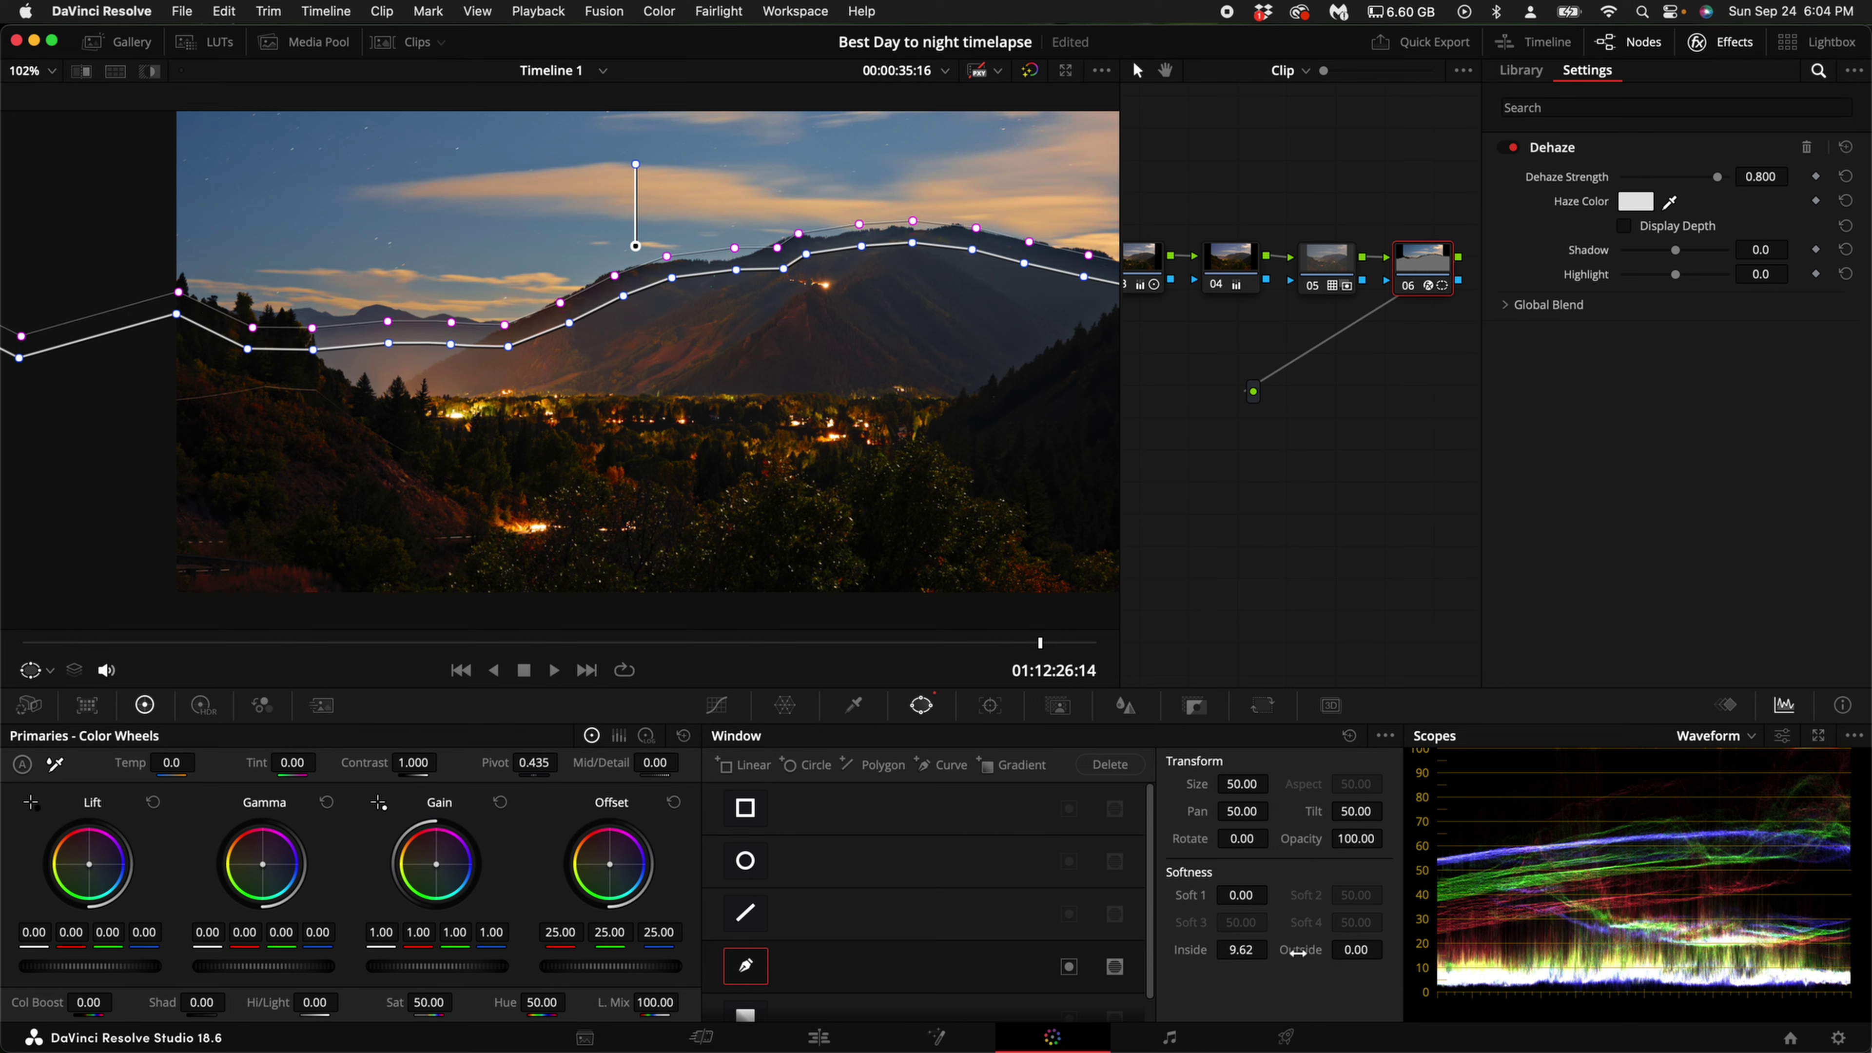
drag(1347, 951, 1430, 954)
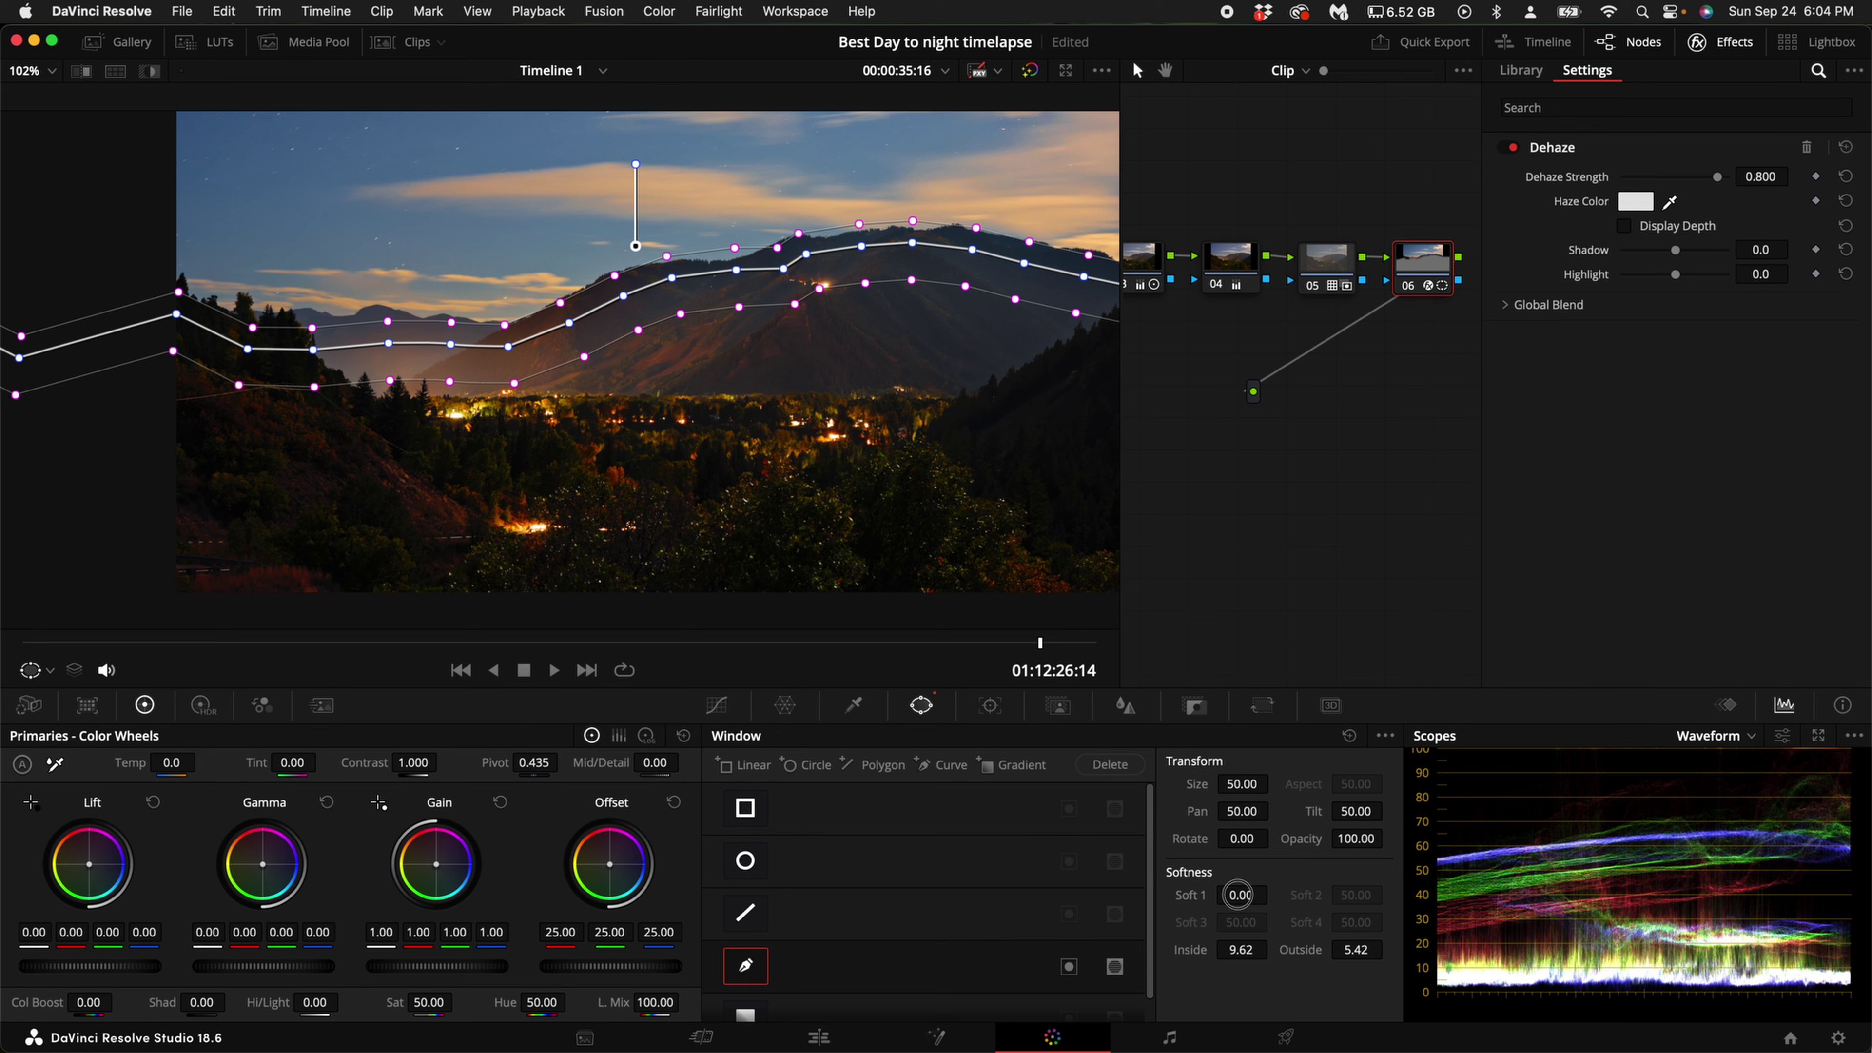
drag(1238, 894, 1684, 610)
scroll(568, 482, down, 3)
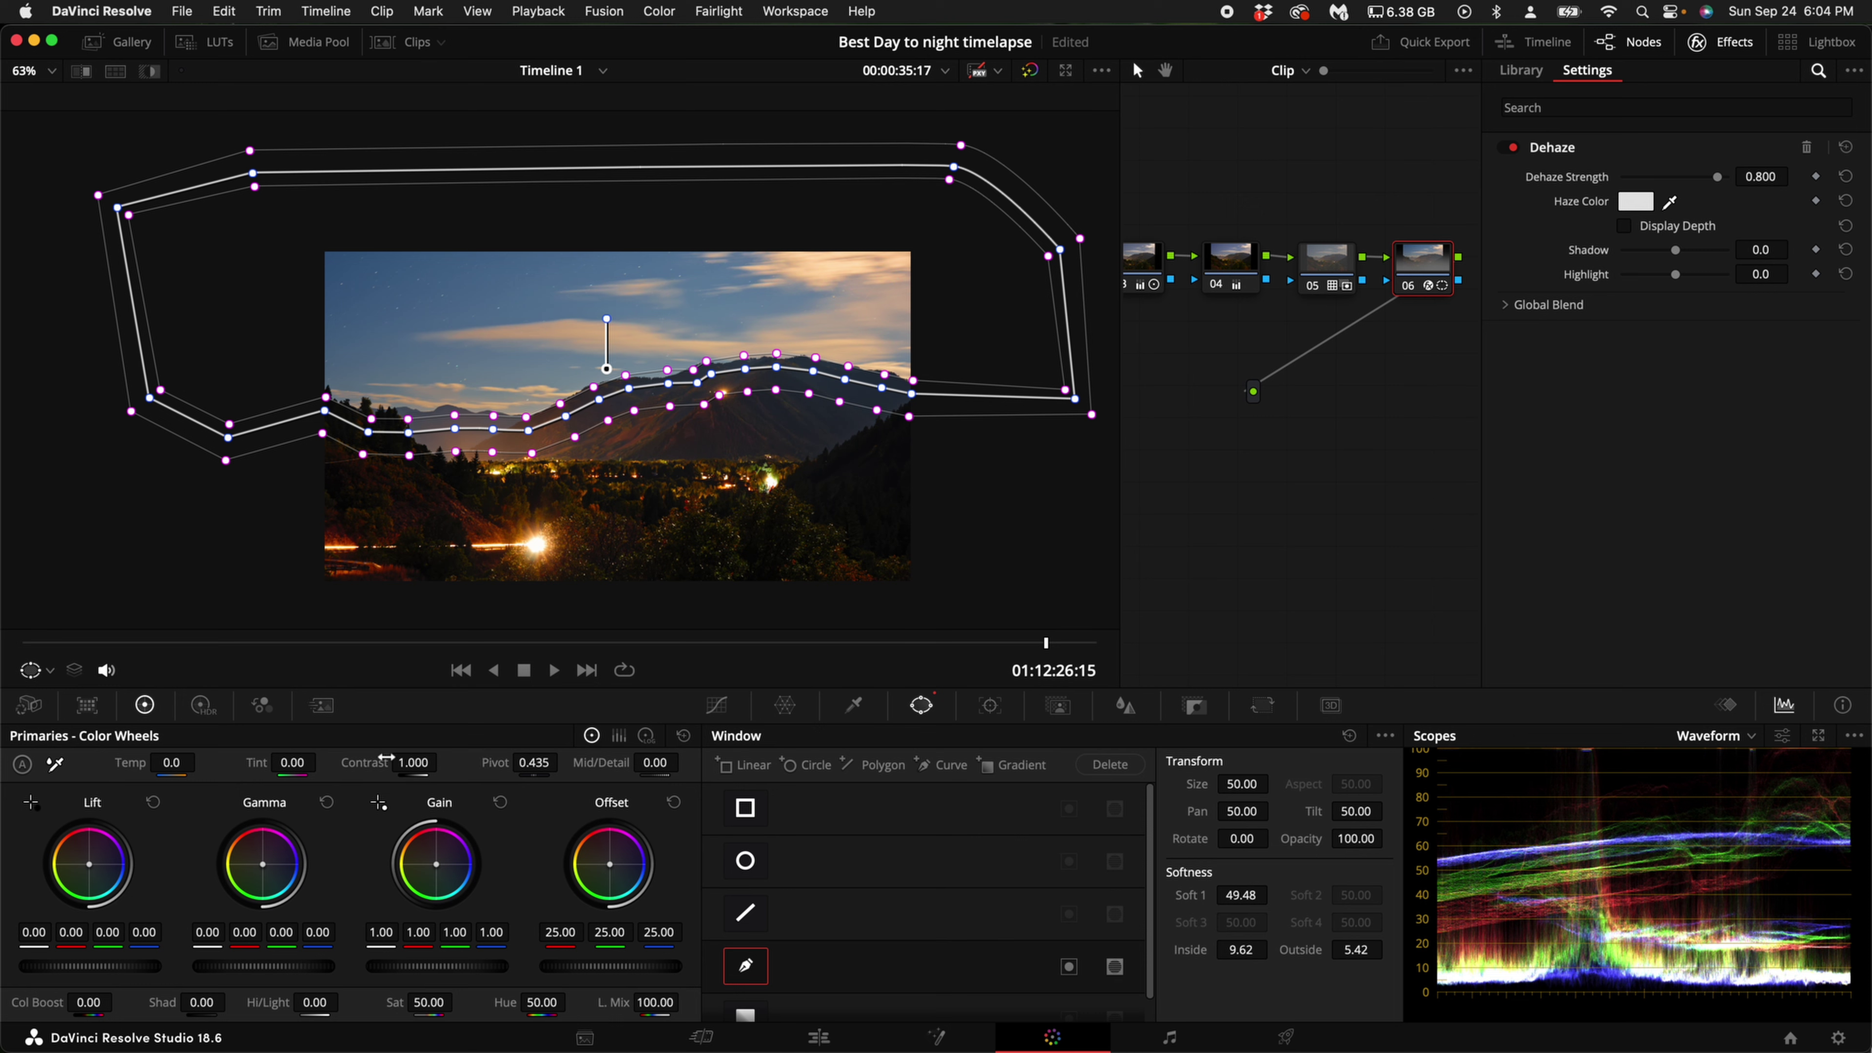